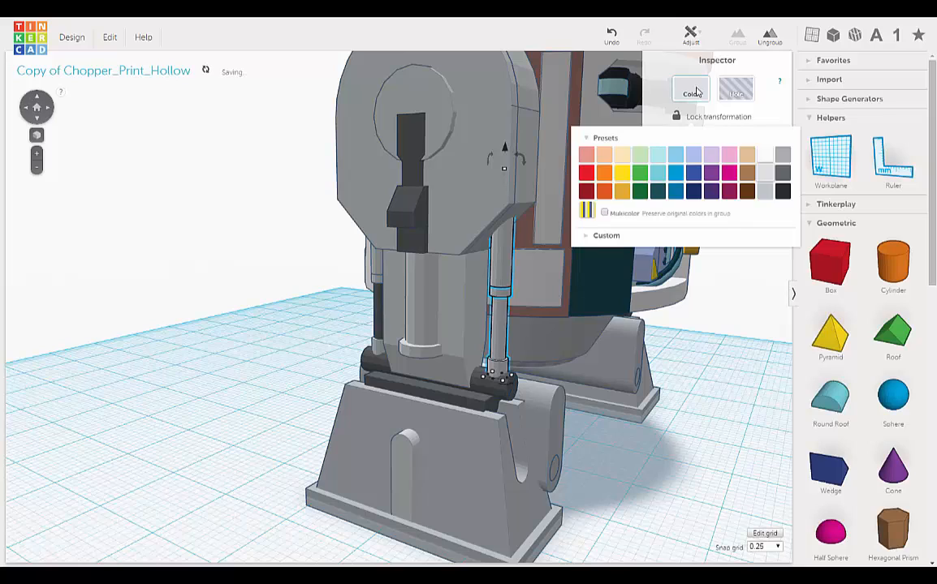
Step: Enable Multicolor on the selected piston group beside the leg, then duplicate the group
left_click(605, 214)
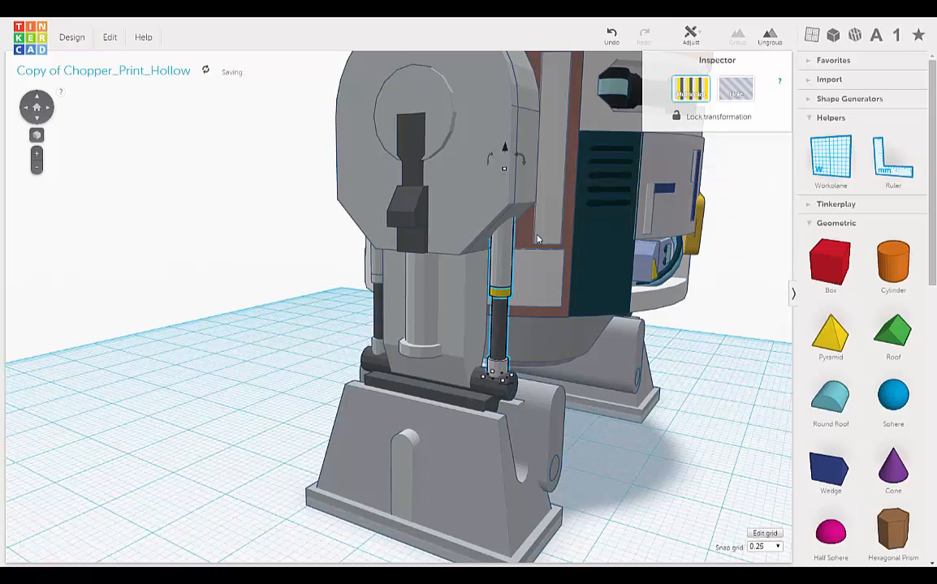
left_click(109, 37)
left_click(123, 88)
Step: Move the duplicate piston straight forward from the leg until it stands clear of the droid's body
right_click_drag(656, 399, 706, 386)
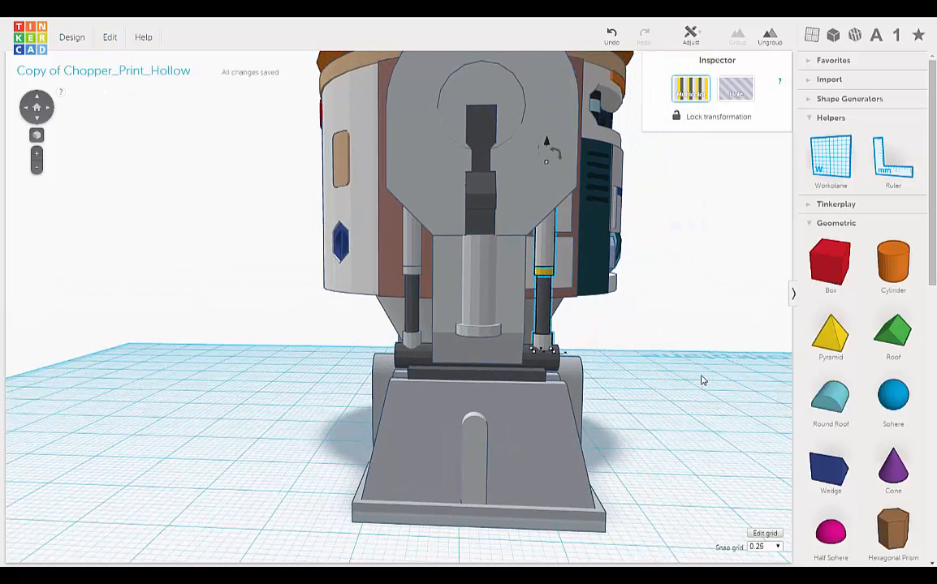
key("Right")
key("Right")
key("Right")
key("Right")
key("Right")
key("Right")
key("Right")
key("Right")
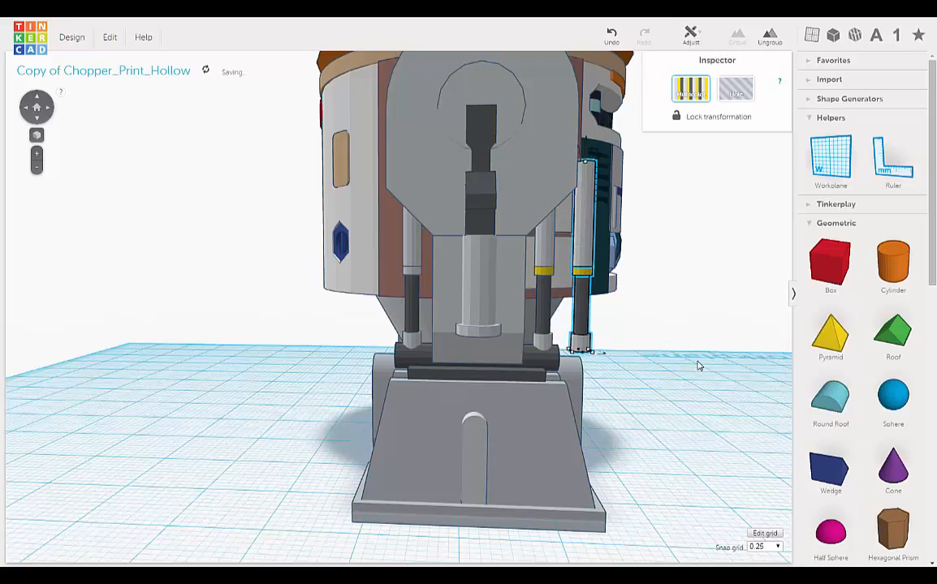
key("Right")
key("Right")
key("Right")
key("Right")
key("Right")
key("Right")
key("Right")
key("Right")
key("Right")
key("Right")
key("Right")
key("Right")
key("Right")
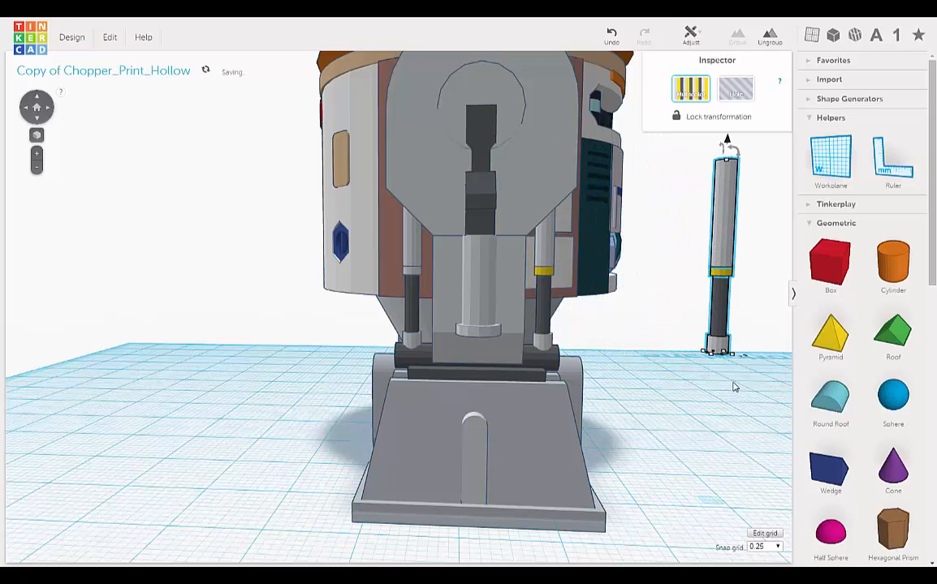
right_click_drag(695, 393, 613, 396)
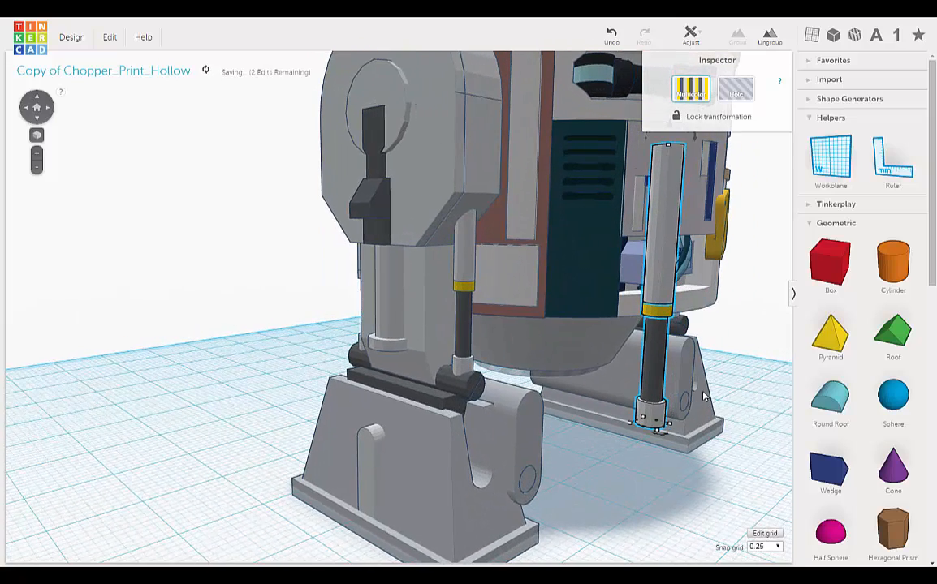
Step: Scale the duplicate piston up proportionally until its base measures about 2.34 × 2.34 mm
scroll(701, 395, "up", 3)
scroll(699, 393, "down", 5)
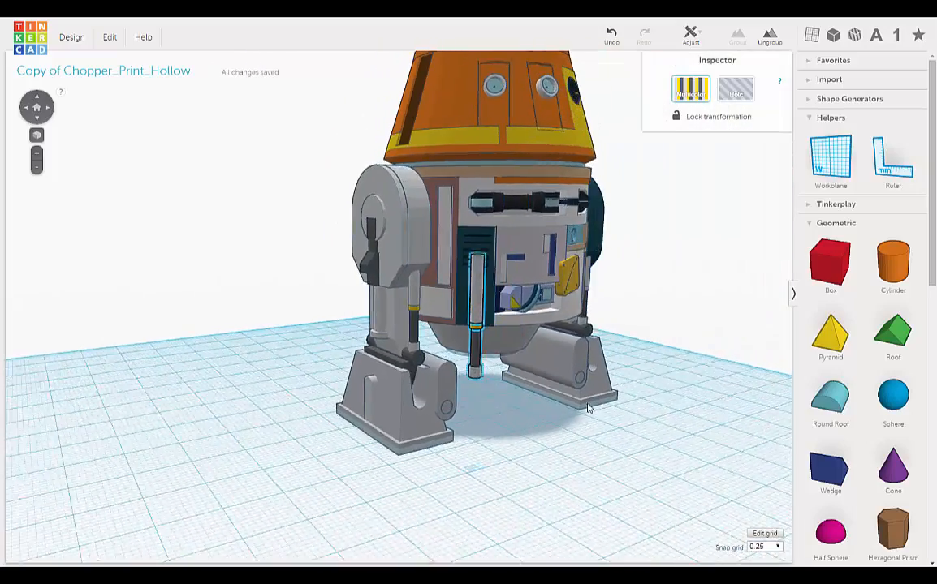
right_click_drag(527, 443, 431, 393)
scroll(431, 392, "up", 3)
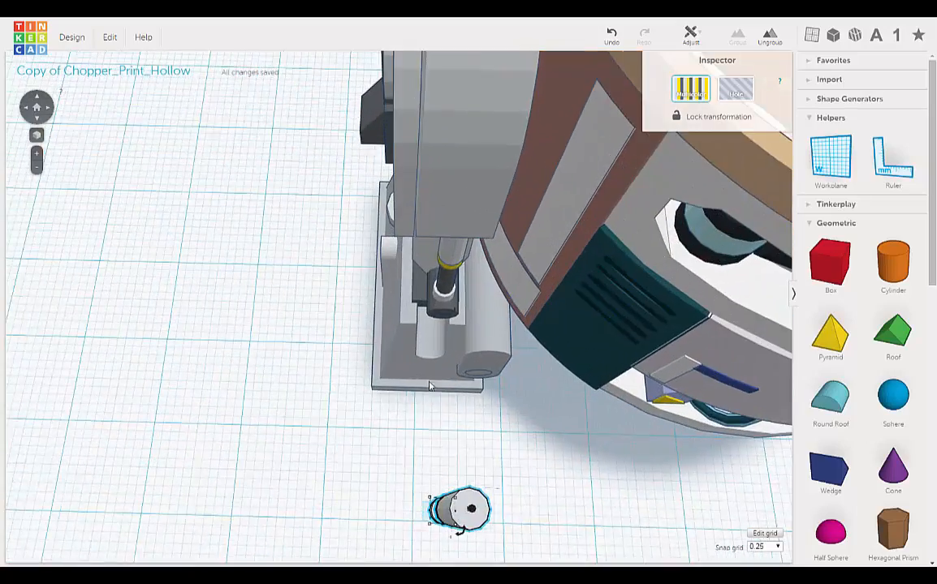
middle_click_drag(515, 422, 496, 313)
right_click_drag(497, 316, 458, 422)
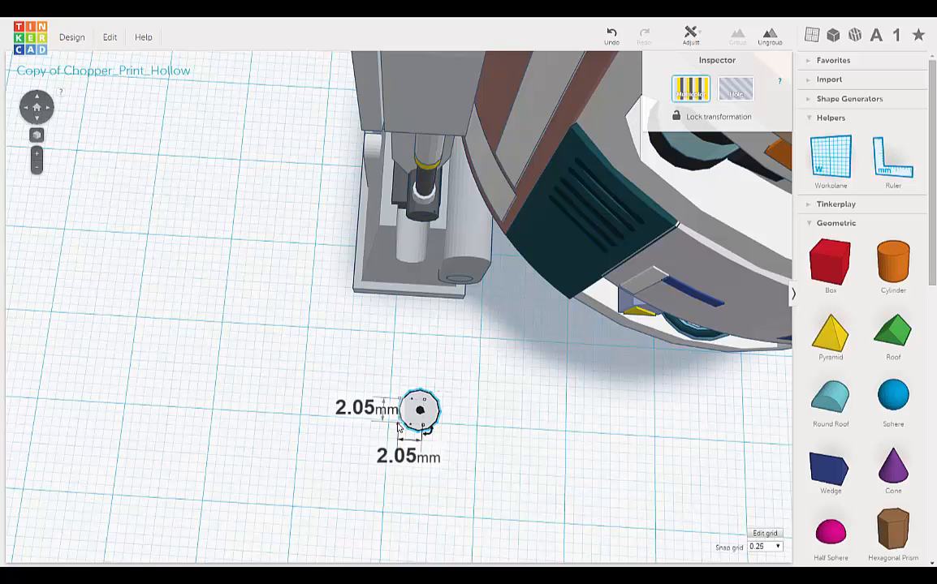
scroll(399, 425, "up", 5)
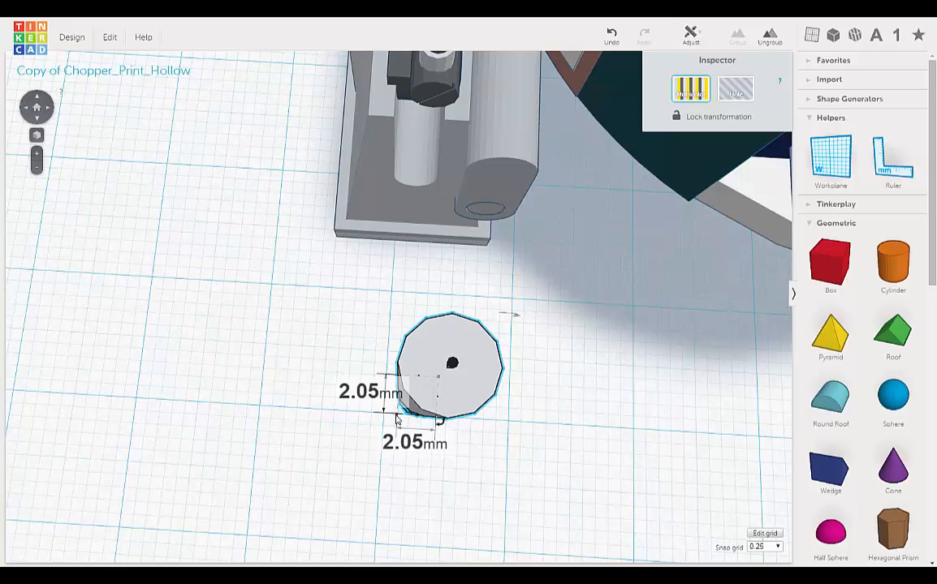
left_click_drag(395, 420, 396, 422)
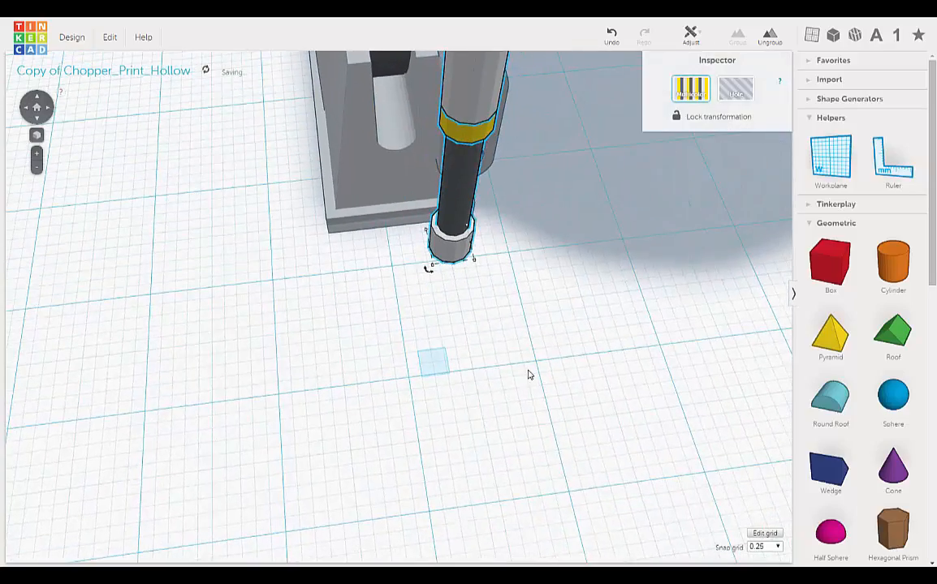
scroll(528, 375, "down", 3)
right_click_drag(441, 380, 379, 406)
scroll(516, 297, "up", 3)
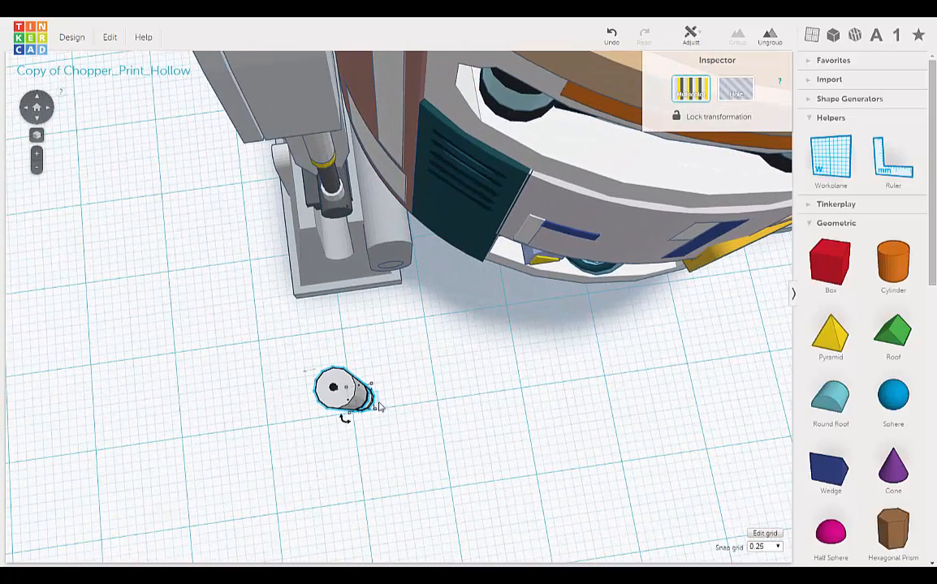
mouse_move(374, 387)
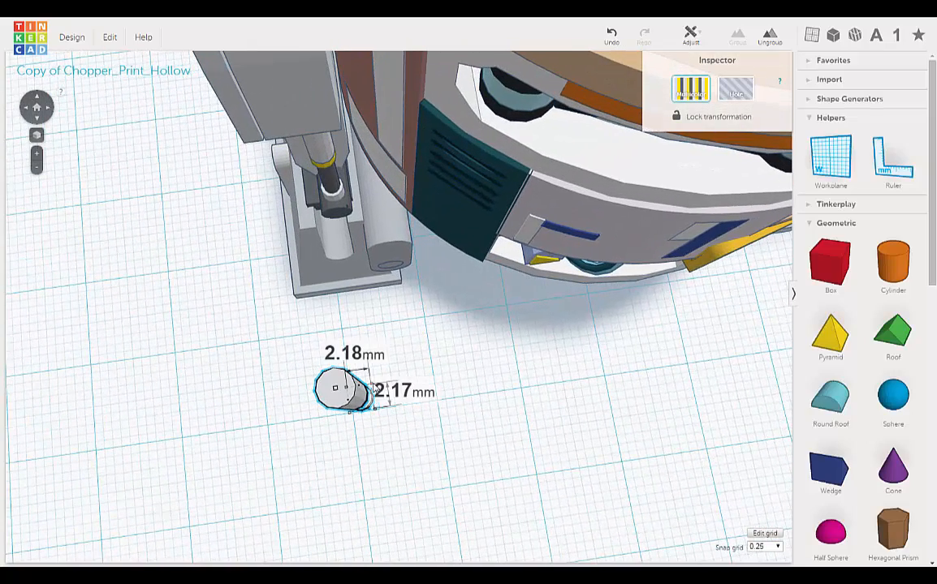
left_click_drag(373, 386, 374, 383, "shift")
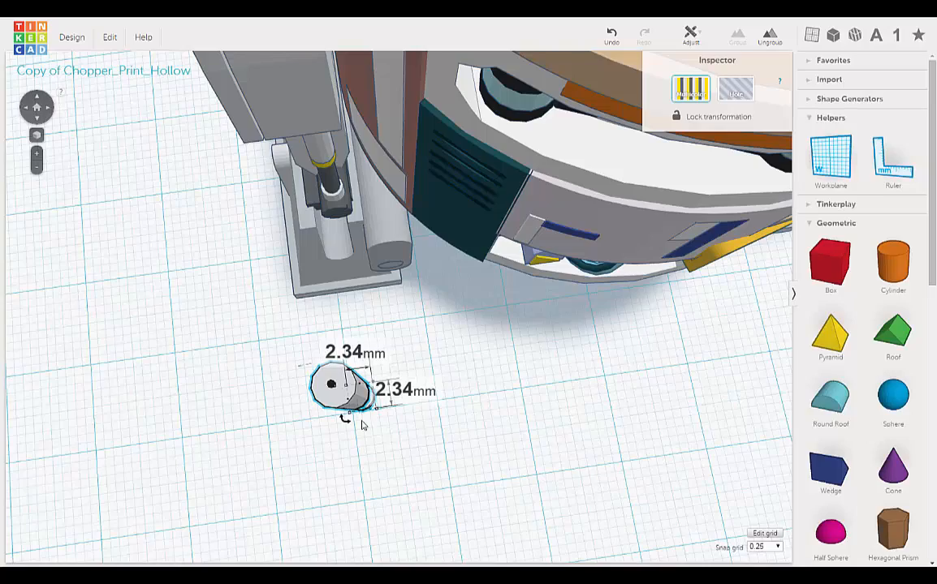
Step: With the snap grid at 0.1, move the enlarged piston back toward the leg until it overlaps the original front piston
right_click_drag(427, 376, 531, 299)
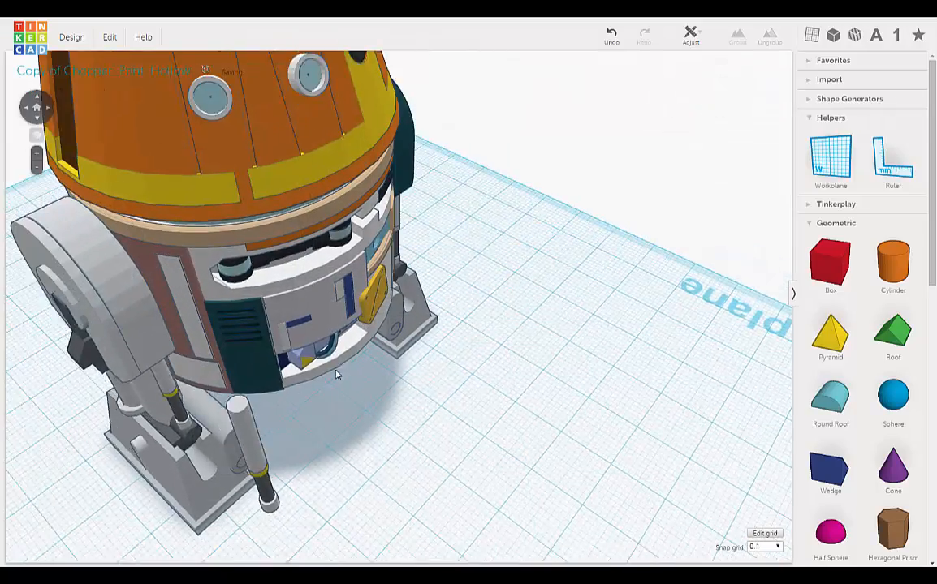
right_click_drag(336, 374, 327, 286)
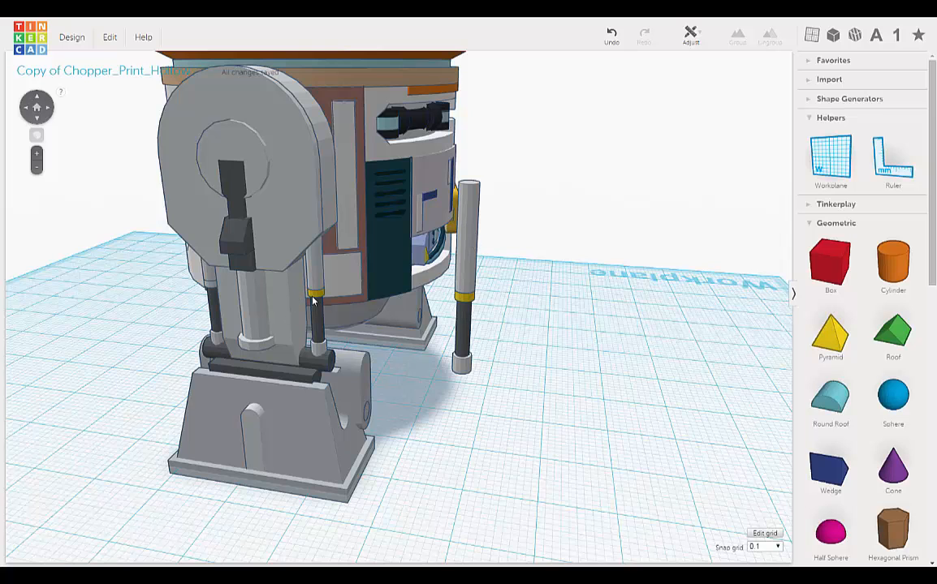
right_click_drag(611, 200, 571, 243)
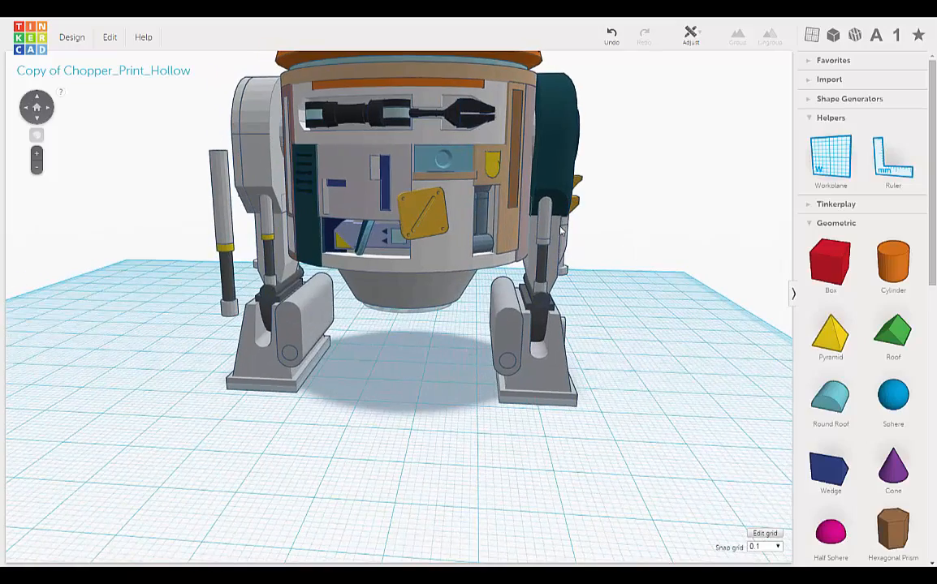
right_click_drag(399, 316, 562, 243)
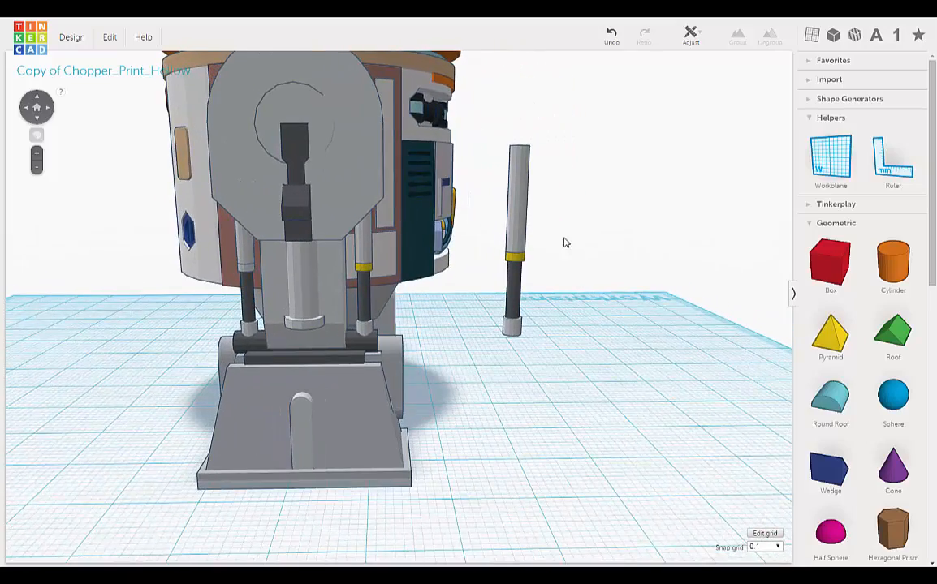
left_click(522, 231)
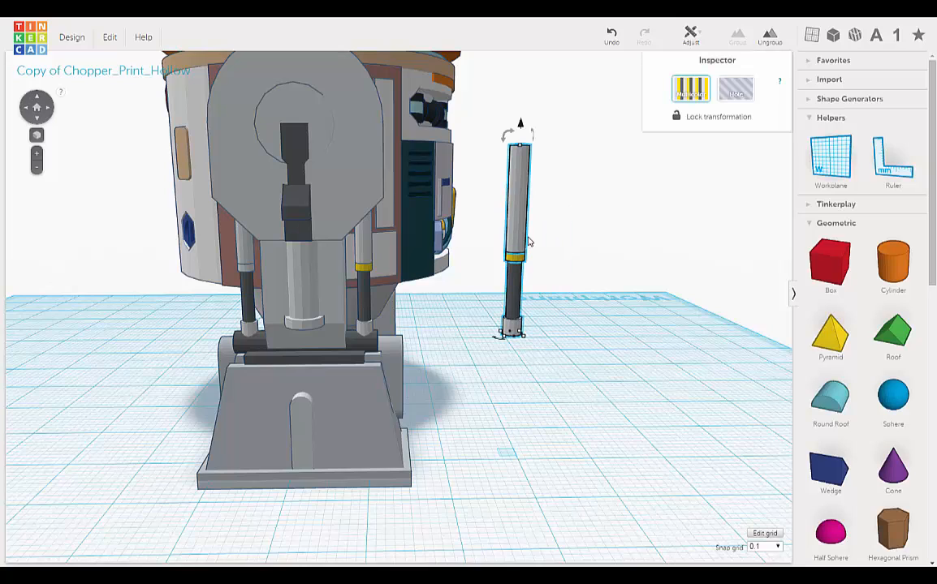
key("Left")
key("Left")
key("Left")
key("Left")
key("Left")
key("Left")
key("Left")
key("Left")
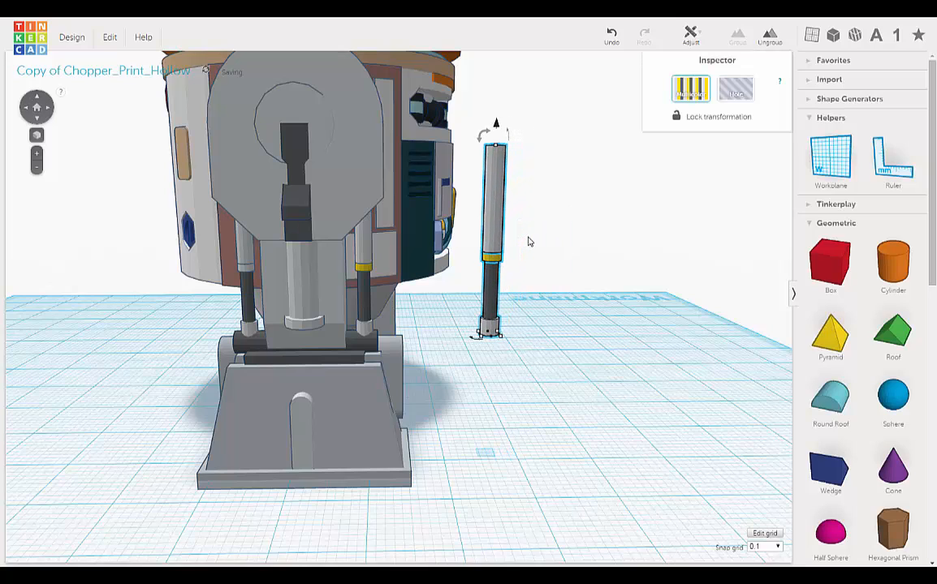
key("Left")
key("Left")
key("Left")
key("Left")
key("Left")
key("Left")
key("Left")
key("Left")
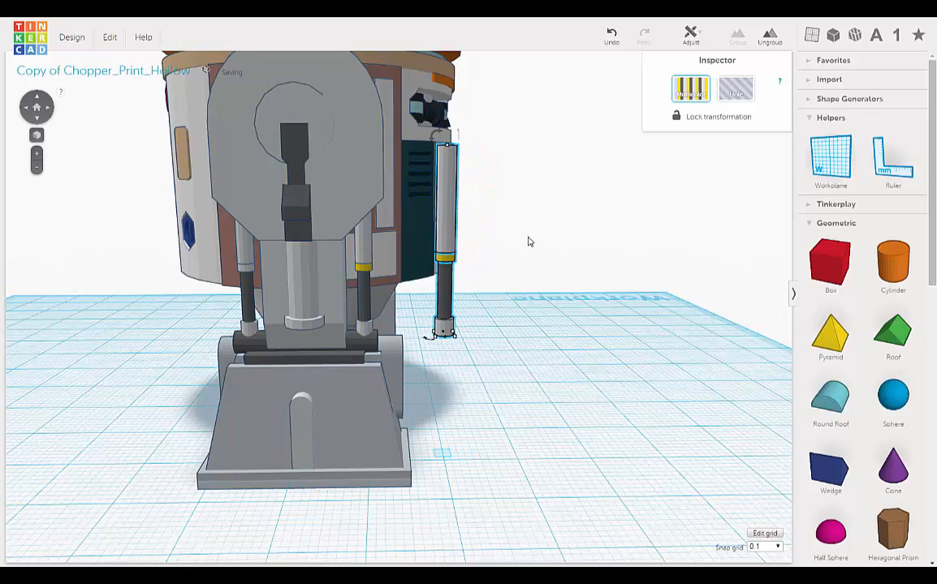
key("Left")
key("Left")
key("Left")
key("Left")
key("Left")
key("Left")
key("Left")
key("Left")
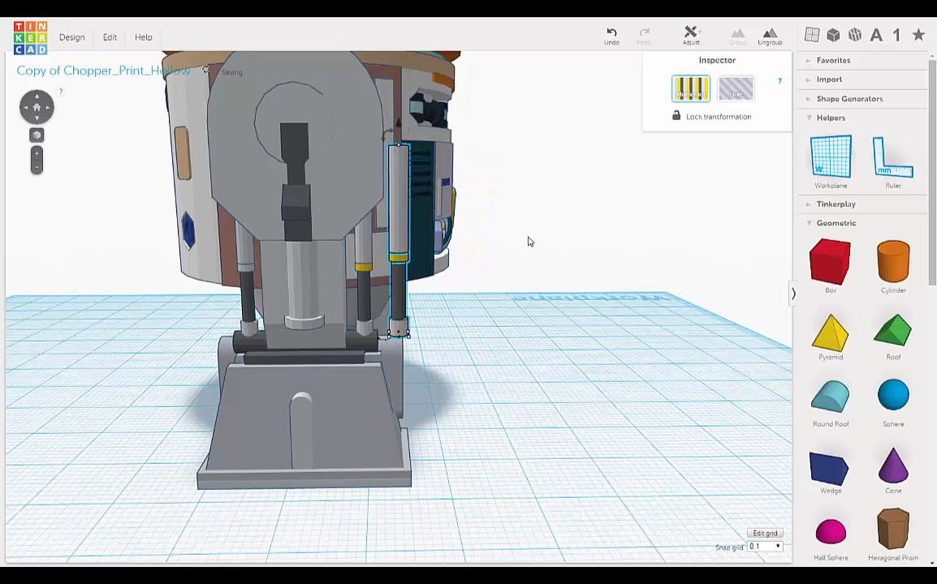
key("Left")
key("Left")
key("Left")
key("Left")
key("Left")
key("Left")
key("Left")
key("Left")
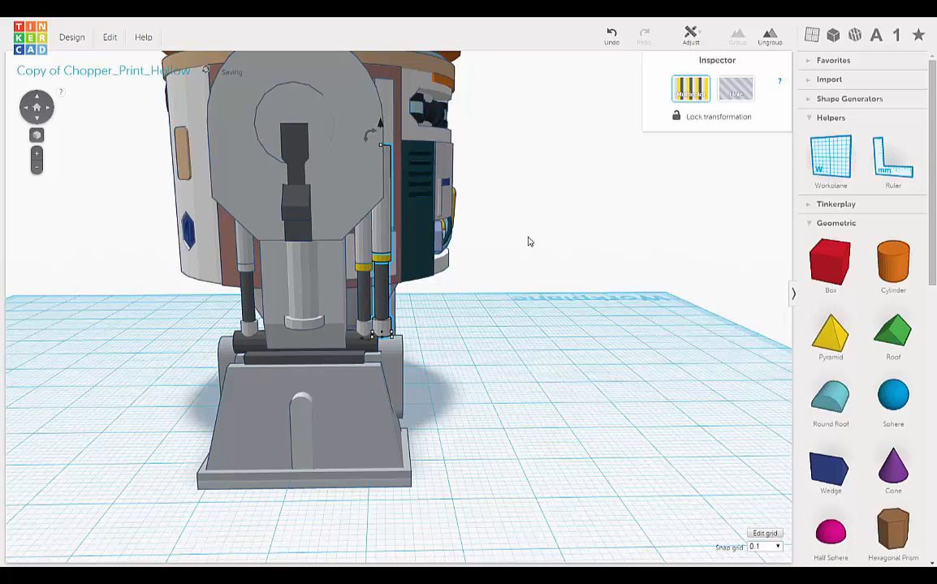
key("Left")
key("Left")
key("Left")
key("Left")
key("Left")
key("Left")
key("Left")
key("Left")
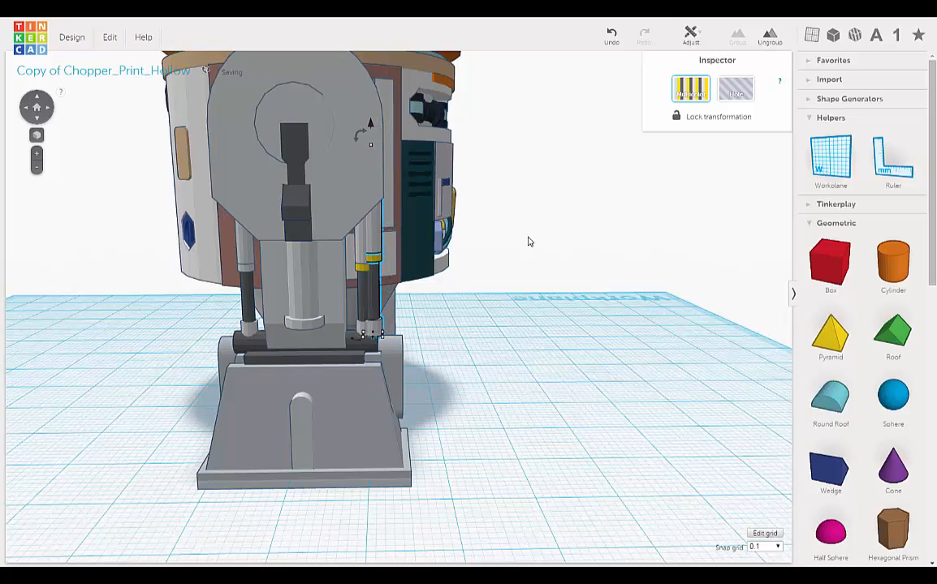
key("Left")
key("Left")
key("Left")
key("Left")
key("Left")
key("Left")
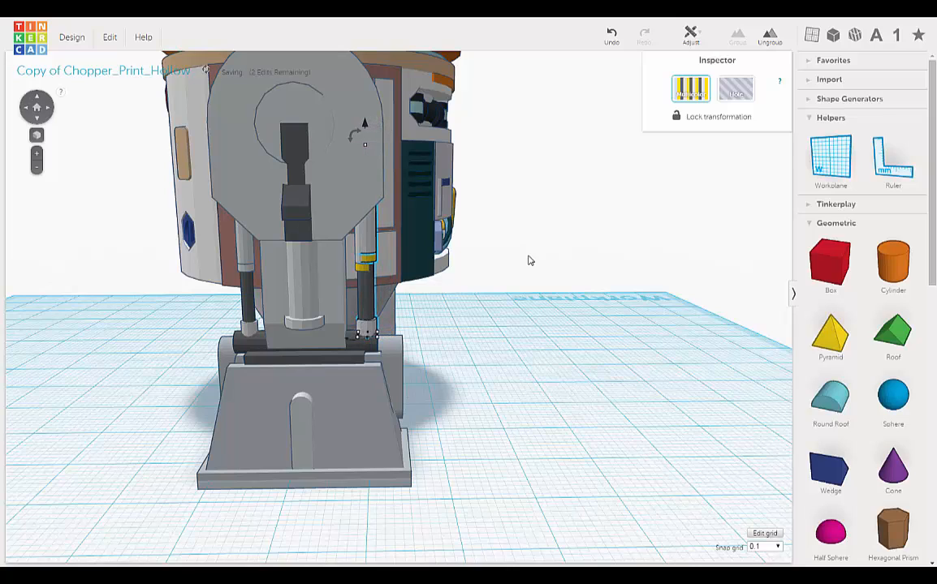
Step: Fine-tune the enlarged piston's position in 0.1 steps so it is centred over the original piston above the ankle cylinder
scroll(363, 333, "up", 5)
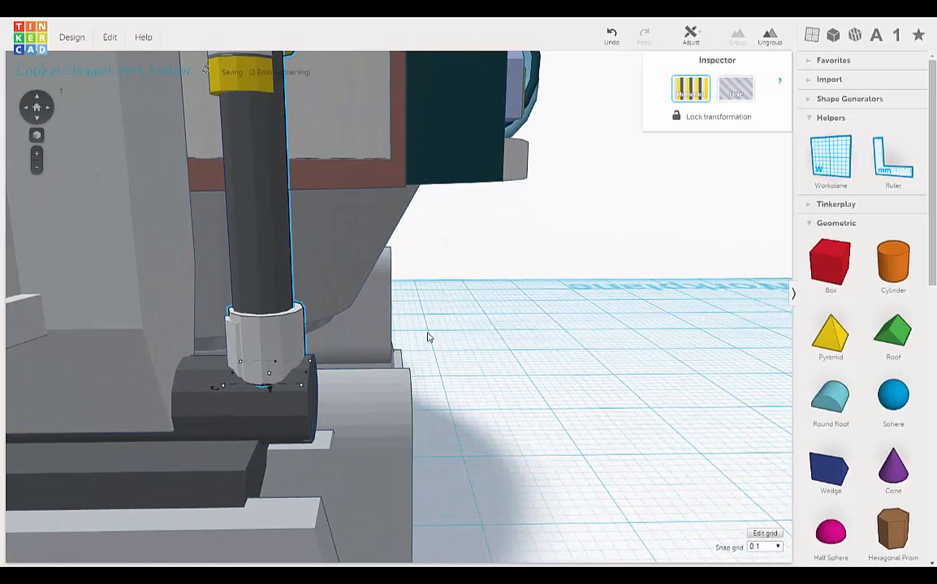
key("Left")
key("Left")
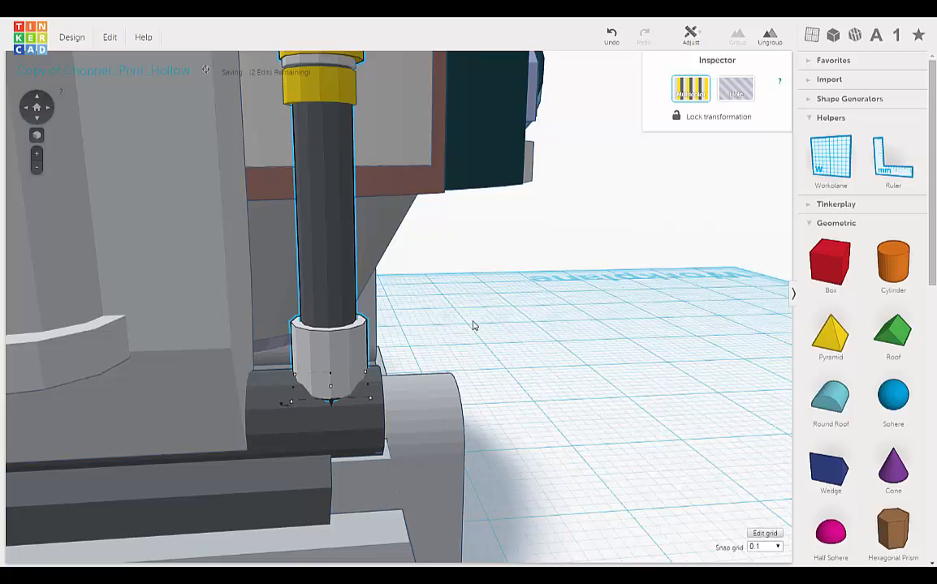
scroll(470, 357, "down", 3)
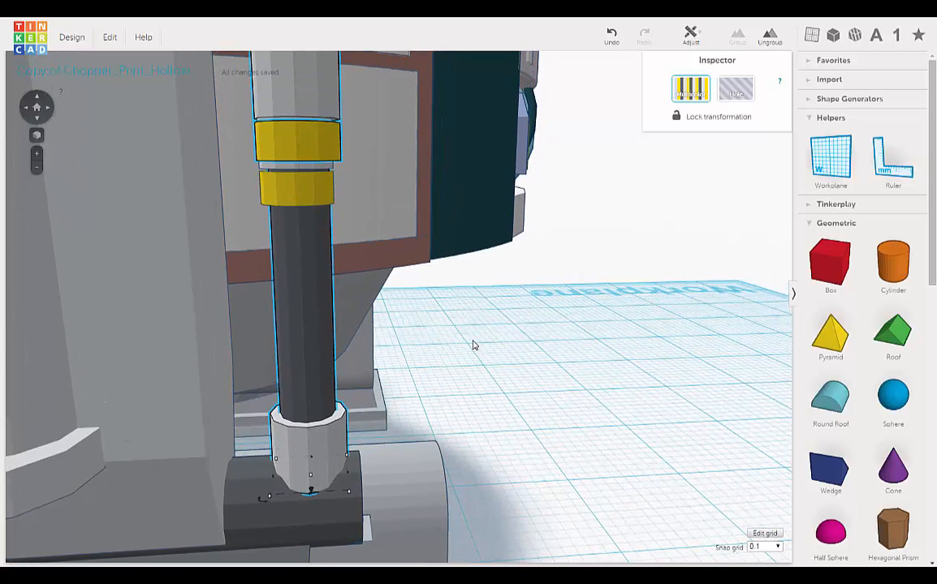
key("Right")
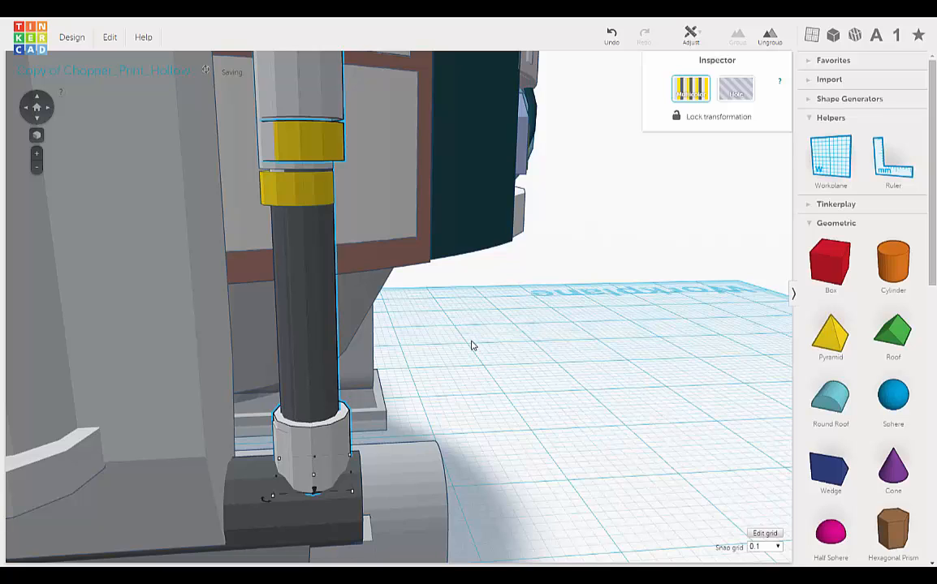
key("Left")
key("Left")
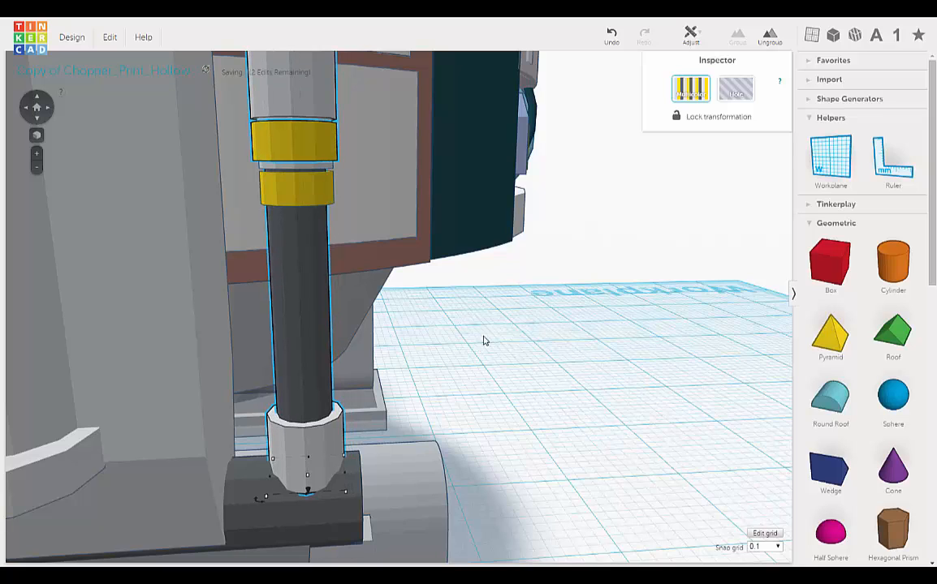
right_click_drag(484, 336, 486, 331)
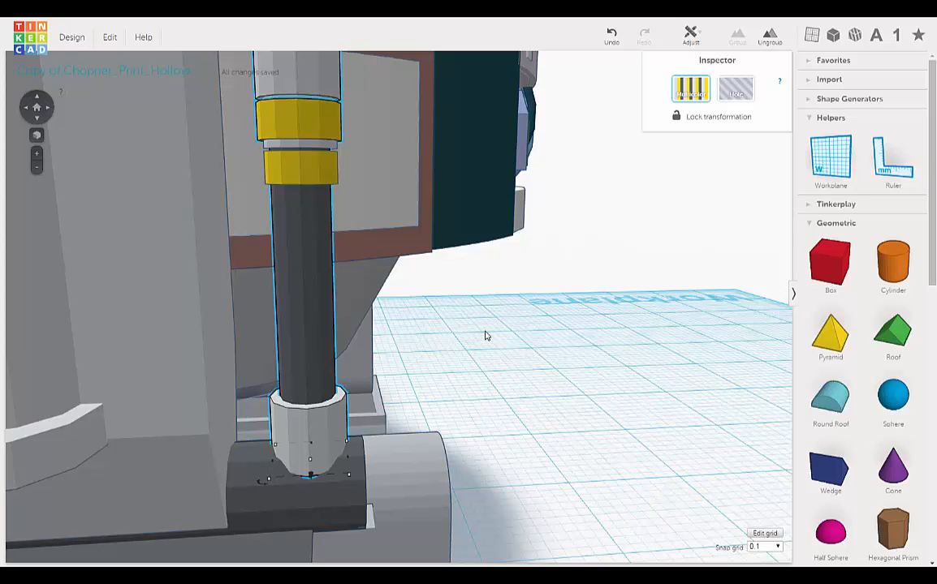
key("Right")
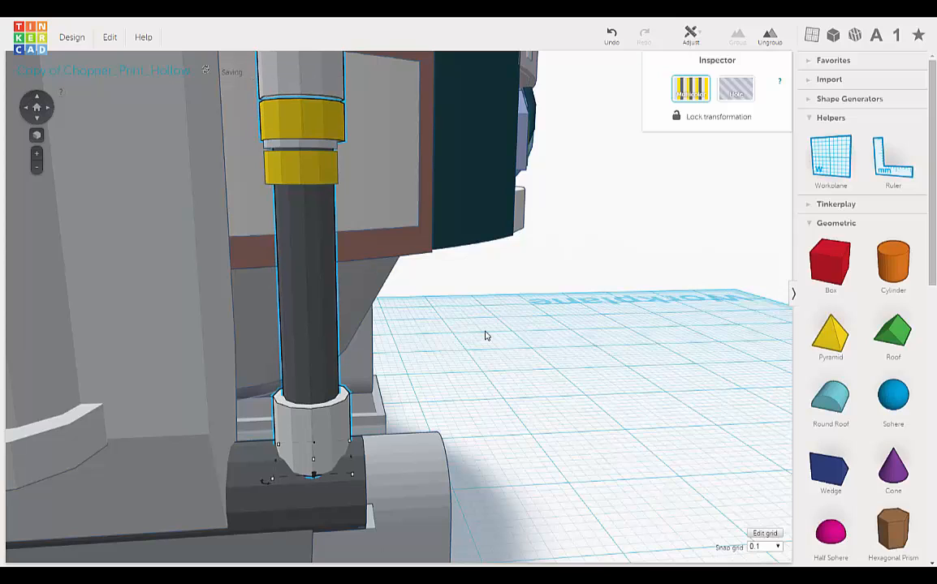
key("Left")
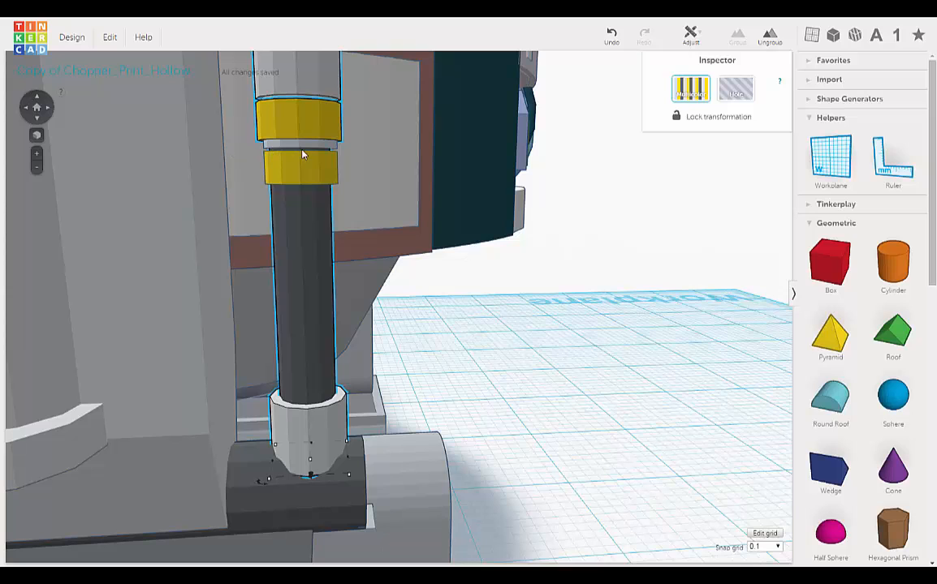
Step: Move the enlarged piston sideways in 0.1 steps until it stands clear beside the original front piston
scroll(480, 194, "down", 3)
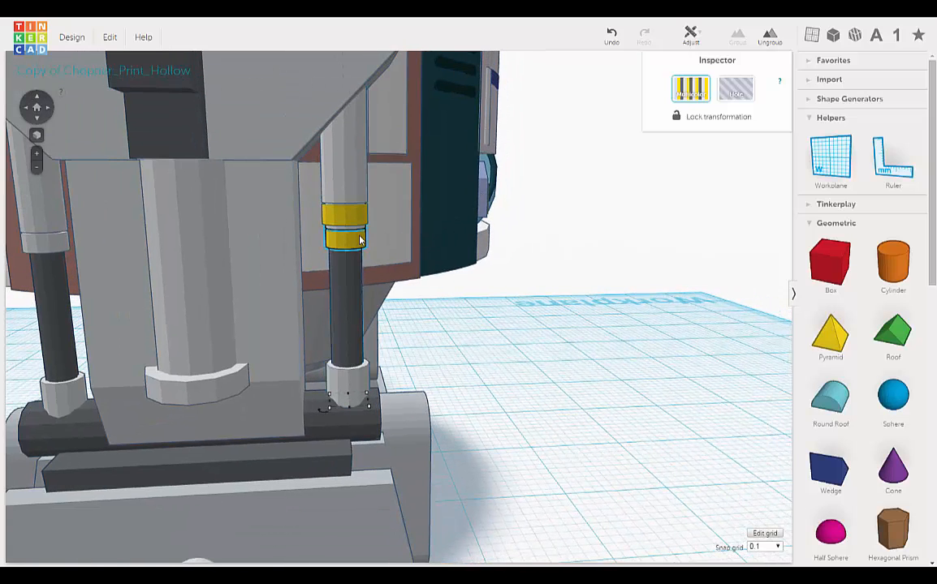
key("Right")
key("Right")
key("Right")
key("Right")
key("Right")
key("Right")
key("Right")
key("Right")
key("Right")
key("Right")
key("Right")
key("Right")
key("Right")
key("Right")
key("Right")
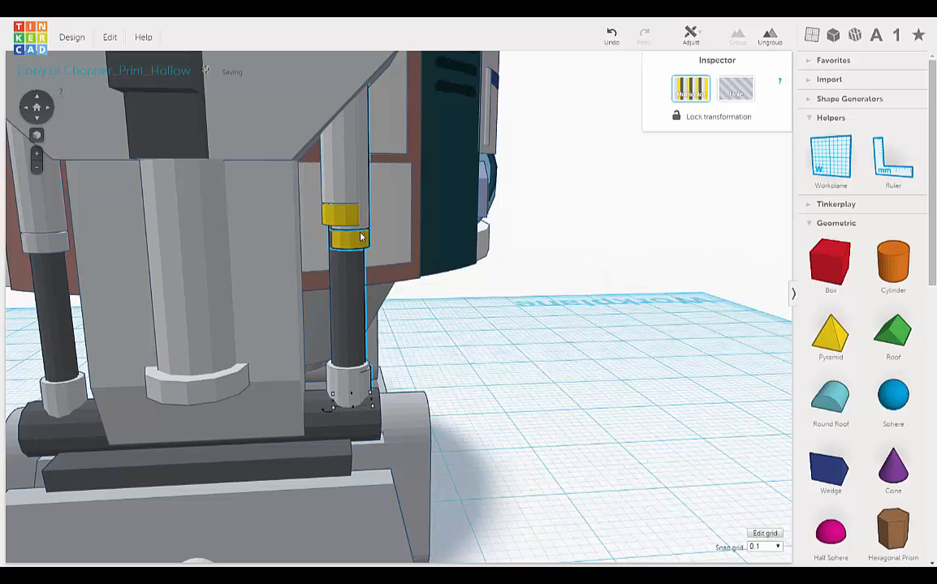
key("Right")
key("Right")
key("Right")
key("Right")
key("Right")
key("Right")
key("Right")
key("Right")
key("Right")
key("Right")
key("Right")
key("Right")
key("Right")
key("Right")
key("Right")
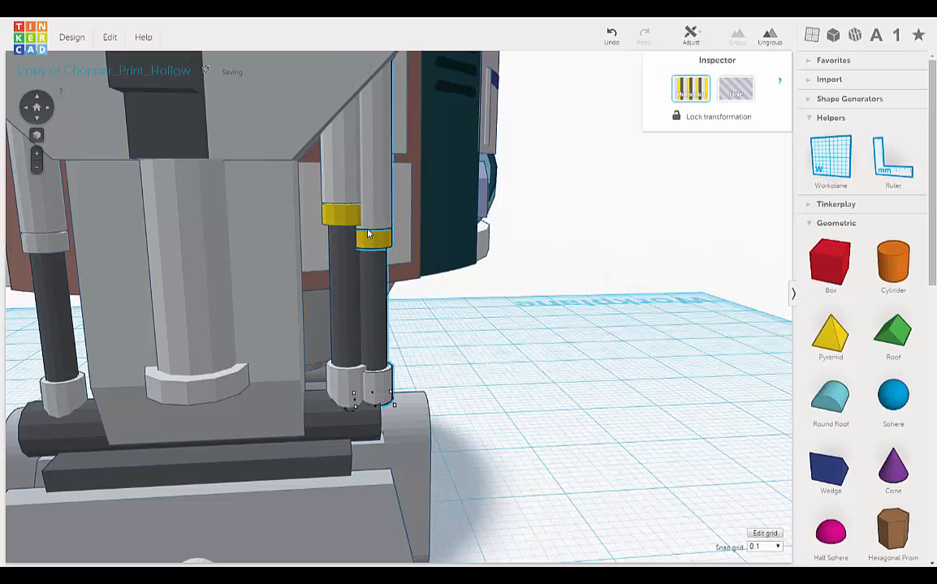
key("Right")
key("Right")
key("Right")
key("Right")
key("Right")
key("Right")
key("Right")
key("Right")
key("Right")
key("Right")
key("Right")
key("Right")
key("Right")
key("Right")
key("Right")
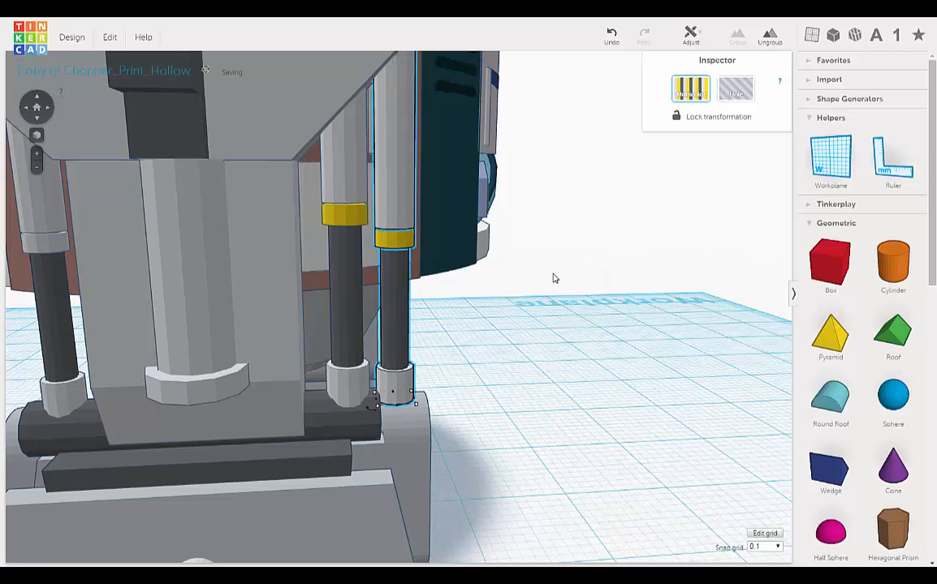
mouse_move(556, 329)
right_mouse_down()
mouse_move(546, 316)
mouse_move(551, 324)
right_mouse_up()
middle_click_drag(551, 324, 556, 335)
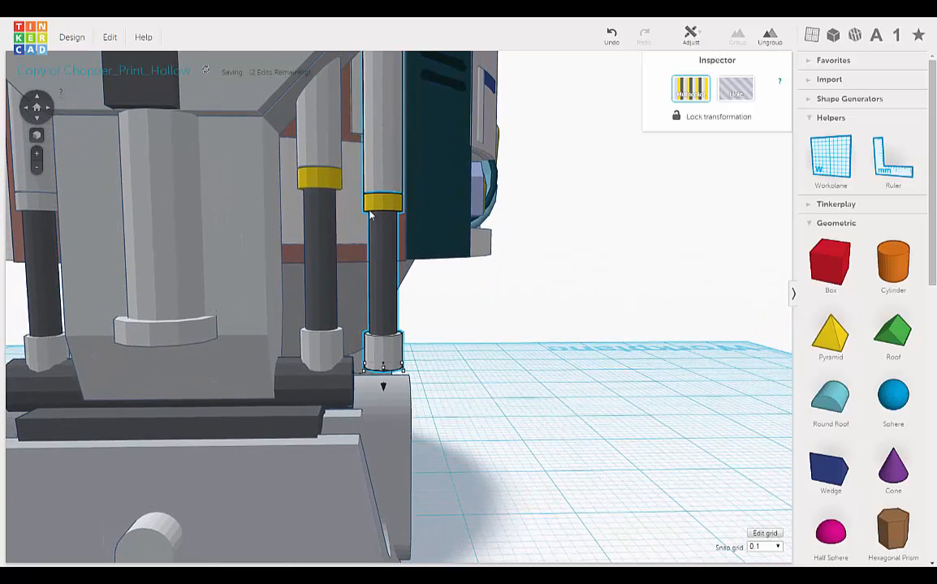
Step: Ungroup the original front piston into its separate parts
left_click(320, 151)
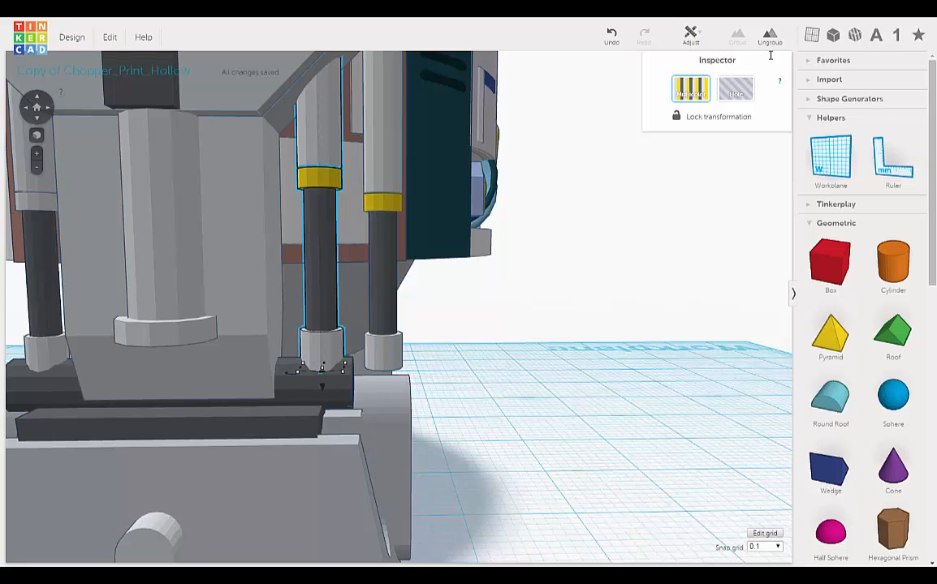
left_click(570, 69)
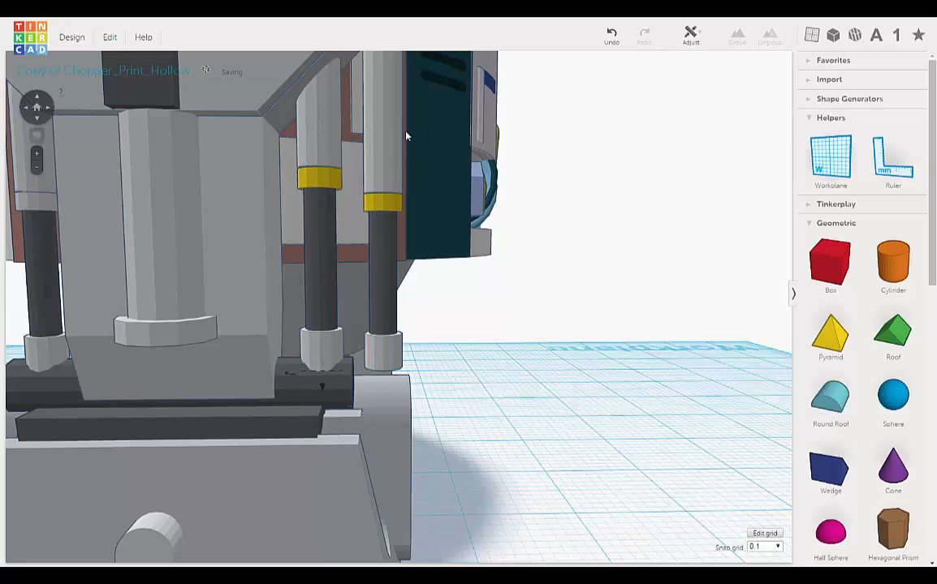
Step: Try to stretch the original piston's yellow ring downward to a height of about 1.43 mm, and undo the stretch
left_click(323, 178)
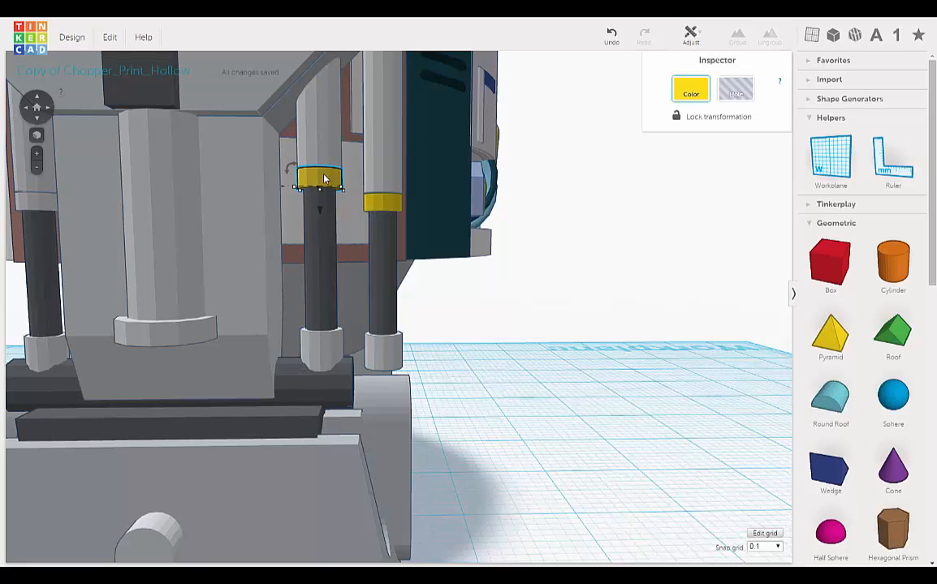
mouse_move(320, 190)
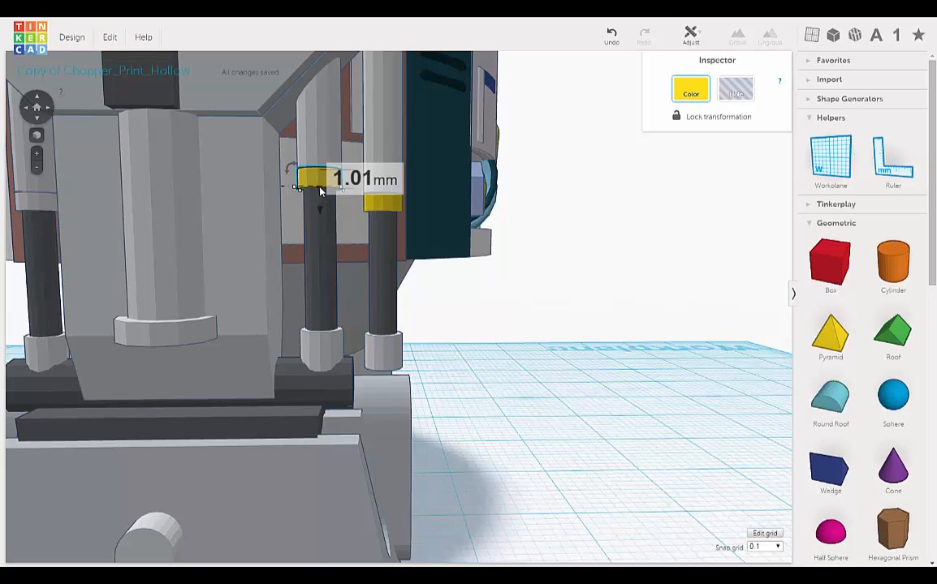
left_click_drag(320, 190, 320, 203)
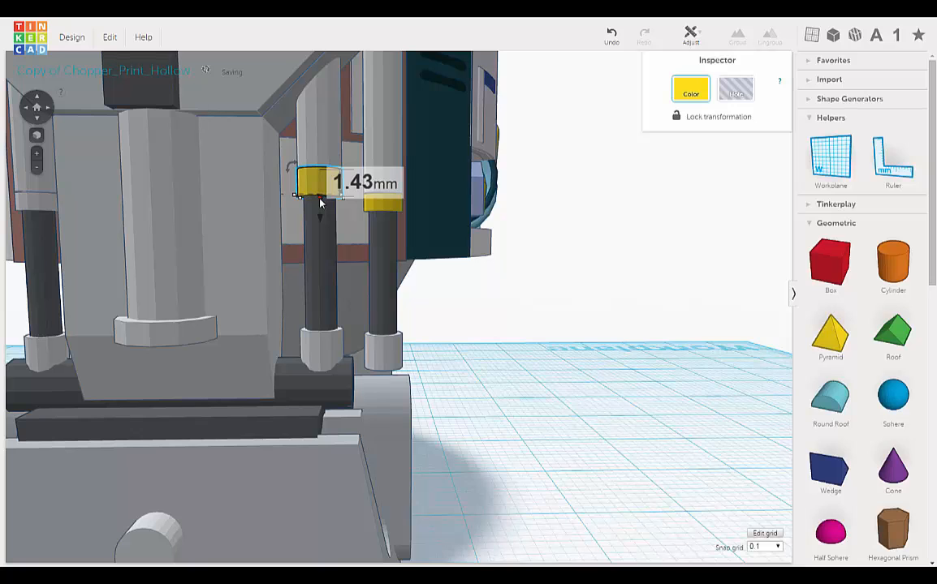
key("ctrl+z")
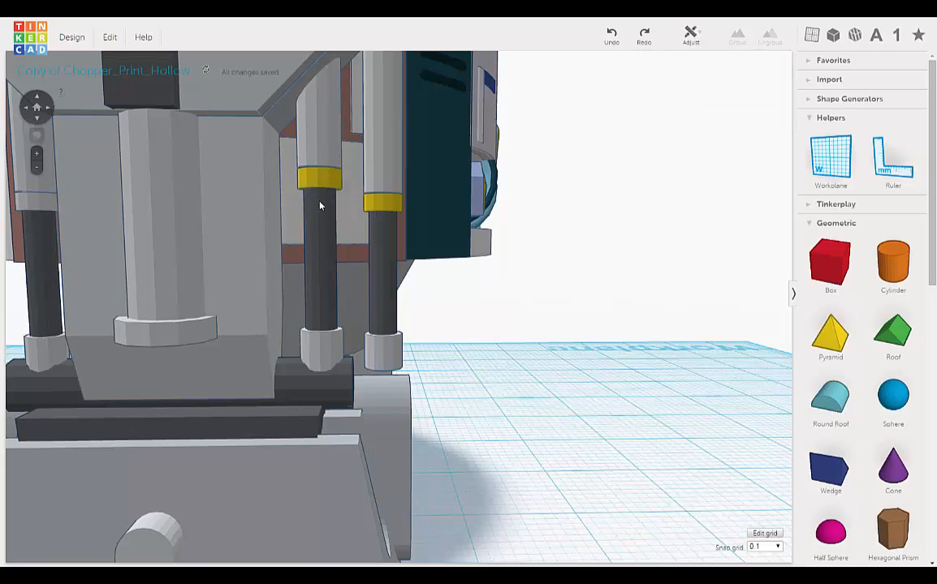
Step: Lower the original piston's yellow ring to about 25.8 mm above the workplane, level with the enlarged piston's ring
right_click_drag(323, 210, 333, 159)
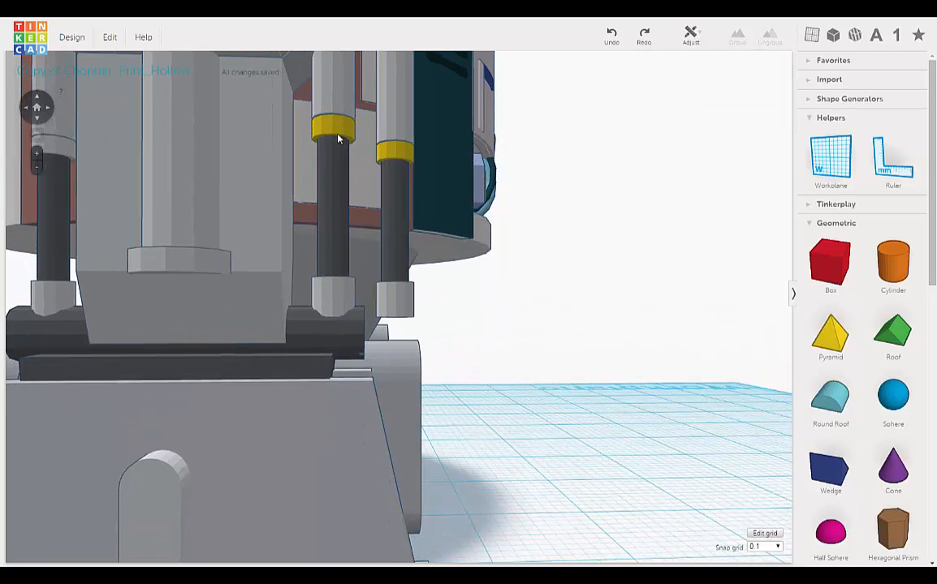
left_click(336, 138)
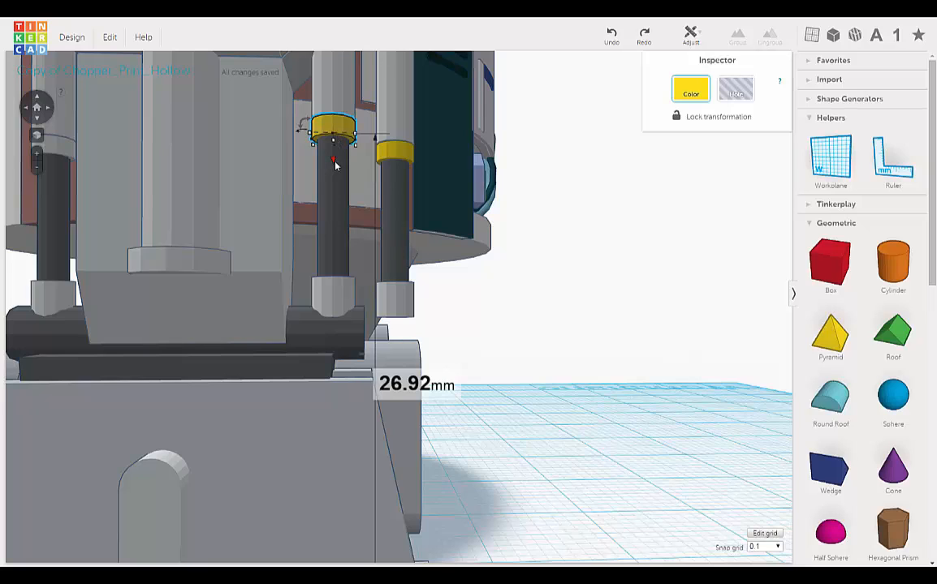
left_click_drag(333, 163, 332, 180)
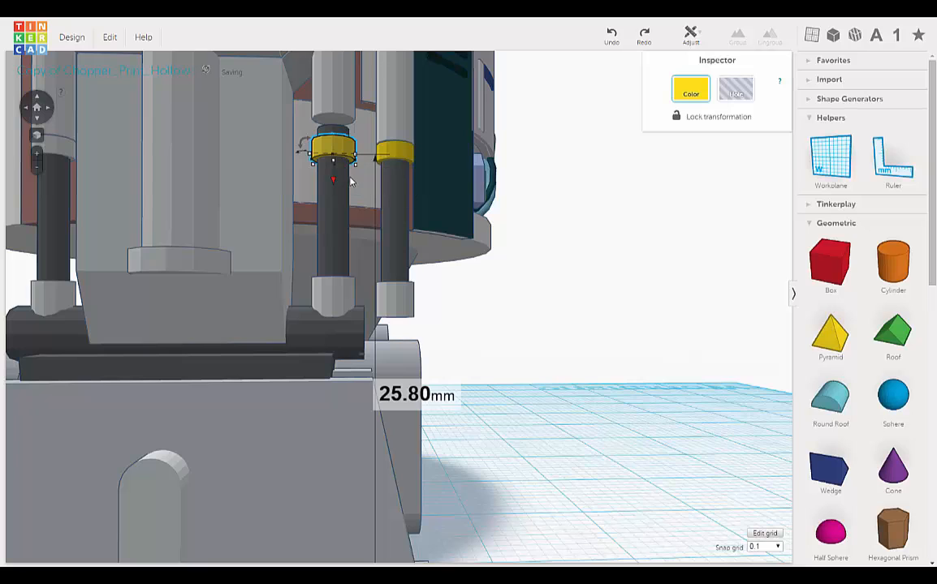
right_click_drag(351, 181, 354, 194)
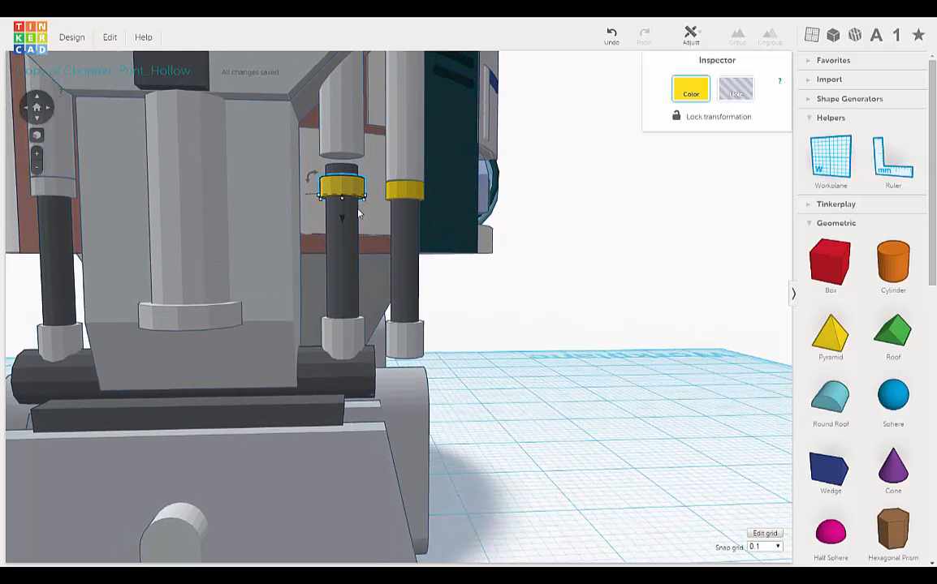
left_click_drag(342, 220, 341, 223)
right_click_drag(370, 211, 368, 209)
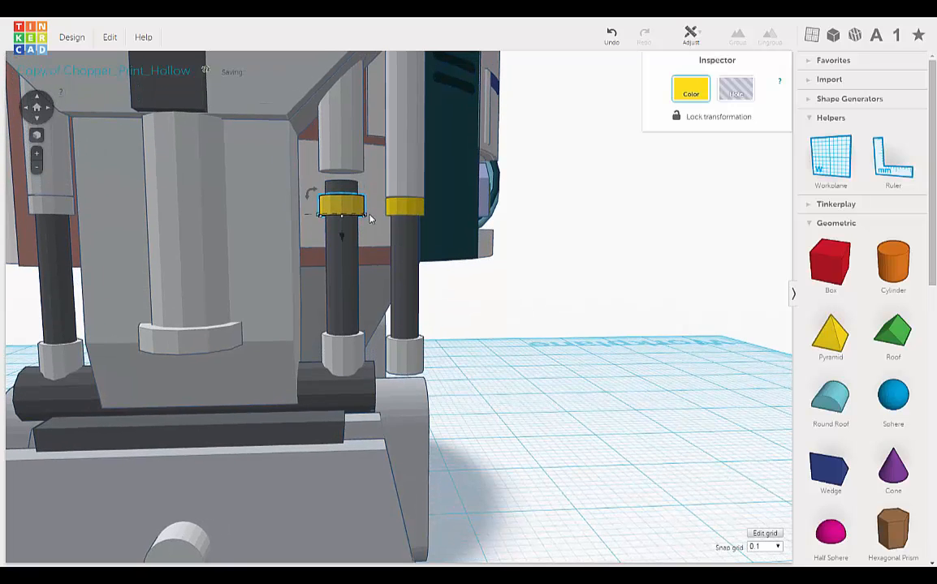
Step: Extend the original piston's light grey upper cylinder downward until it meets the top of the yellow ring
left_click(348, 170)
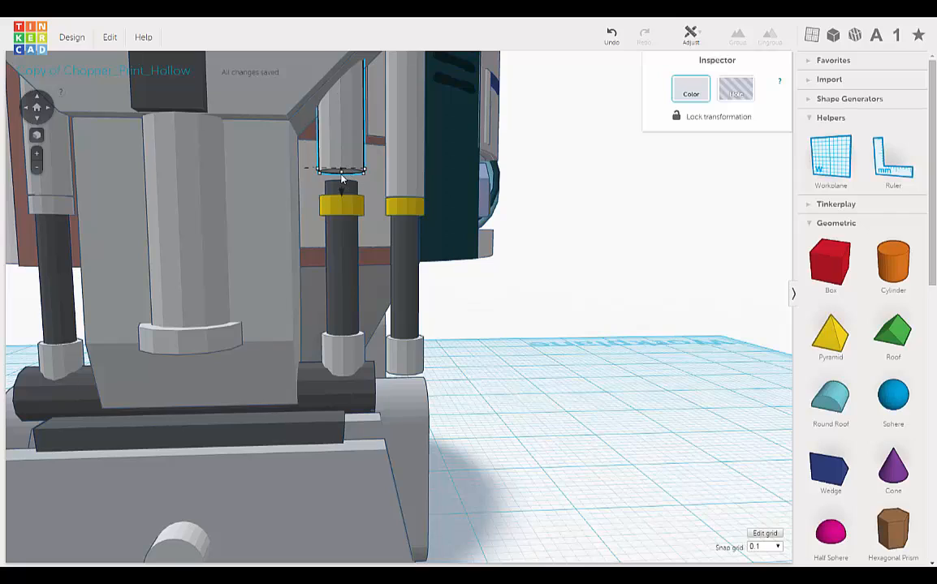
left_click_drag(340, 185, 340, 202)
right_click_drag(340, 220, 339, 237)
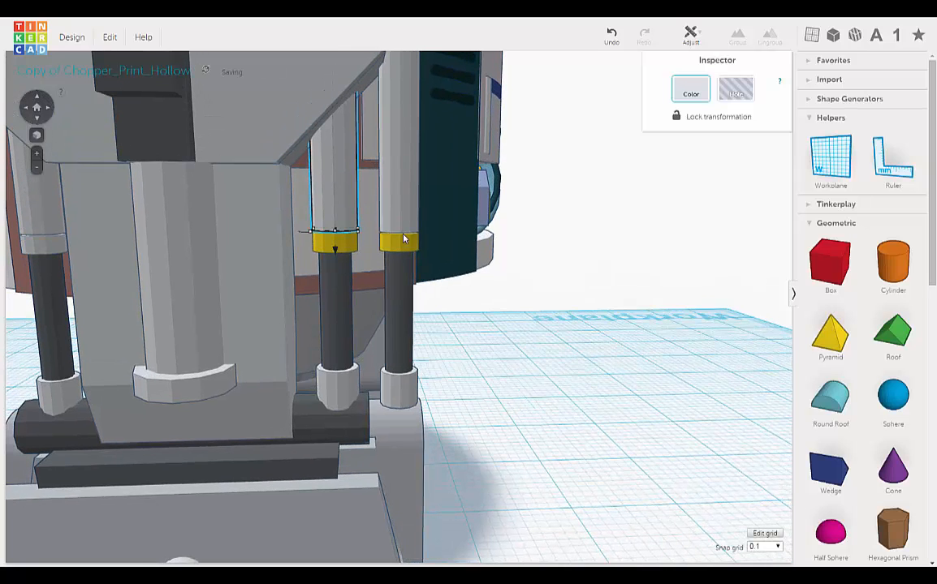
left_click(537, 294)
right_click_drag(540, 279, 542, 259)
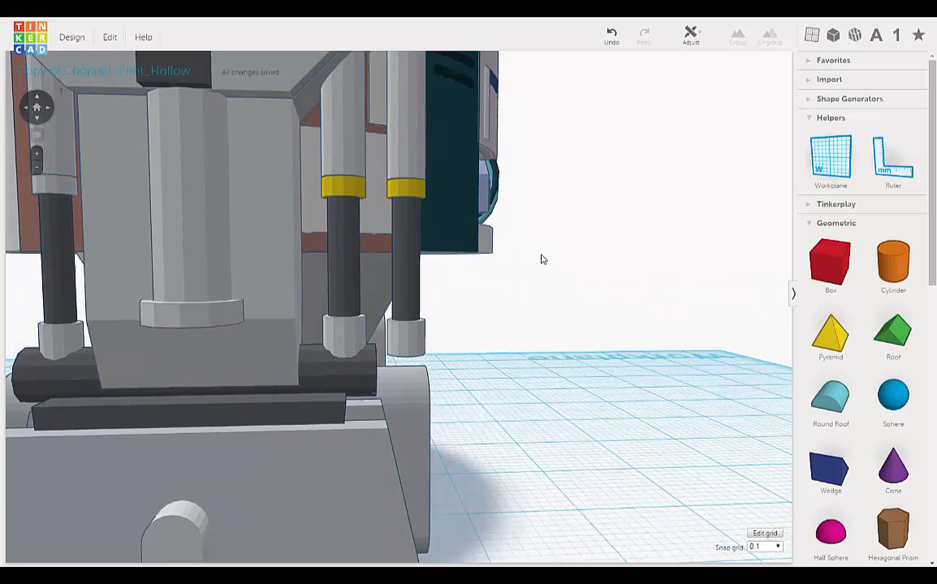
Step: Shorten the light grey cap at the original piston's base by lowering its top edge level with the enlarged piston's cap
left_click(341, 309)
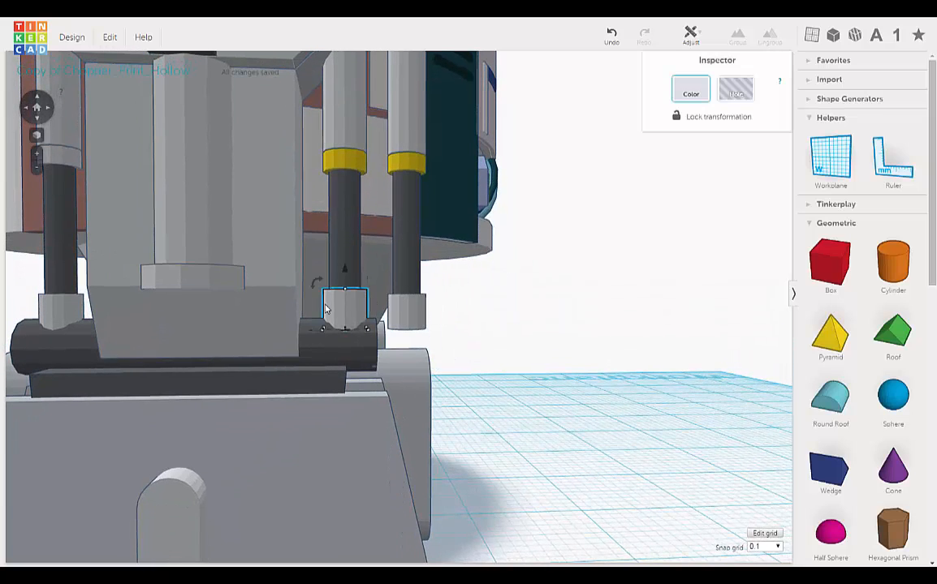
mouse_move(347, 289)
left_click_drag(346, 290, 347, 300)
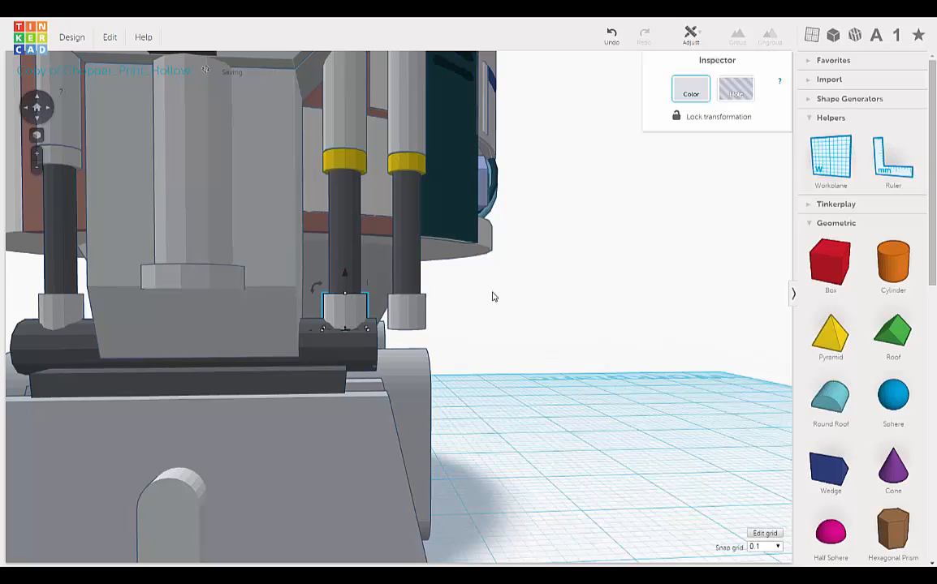
left_click(492, 297)
left_click(349, 324)
right_click_drag(366, 329, 359, 289)
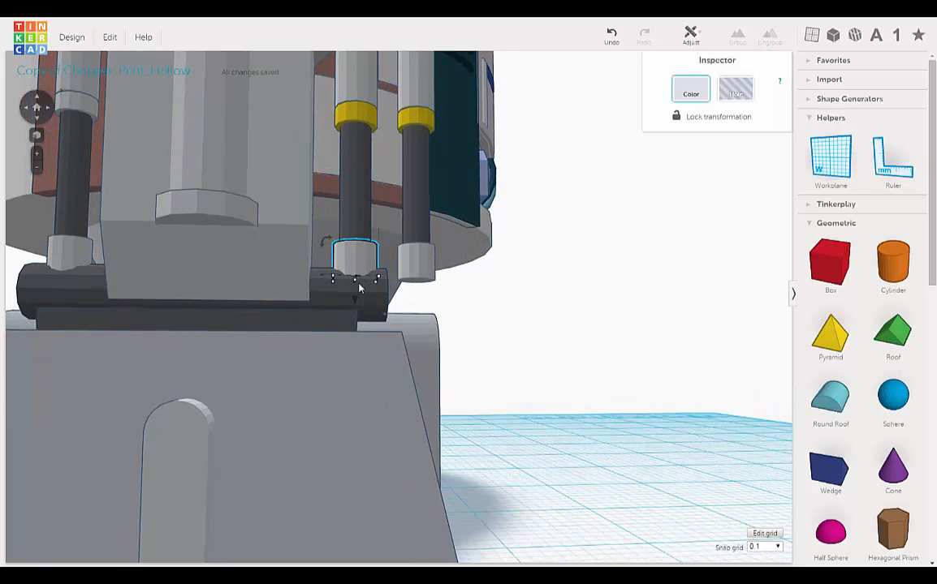
left_click_drag(356, 281, 410, 284)
mouse_move(569, 279)
right_mouse_down()
mouse_move(558, 303)
mouse_move(565, 307)
mouse_move(569, 289)
right_mouse_up()
scroll(568, 289, "down", 3)
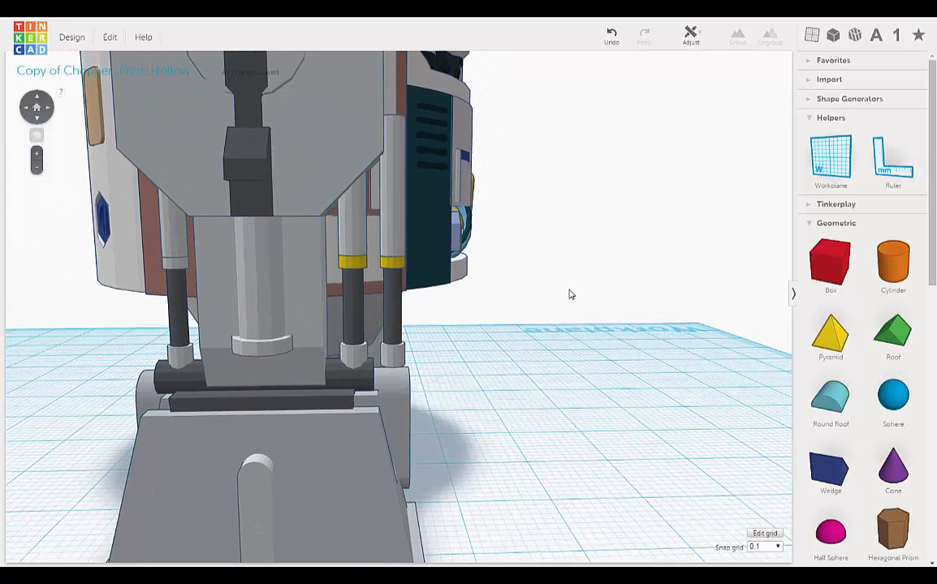
Step: Delete the enlarged reference piston standing beside the original one
left_click(395, 265)
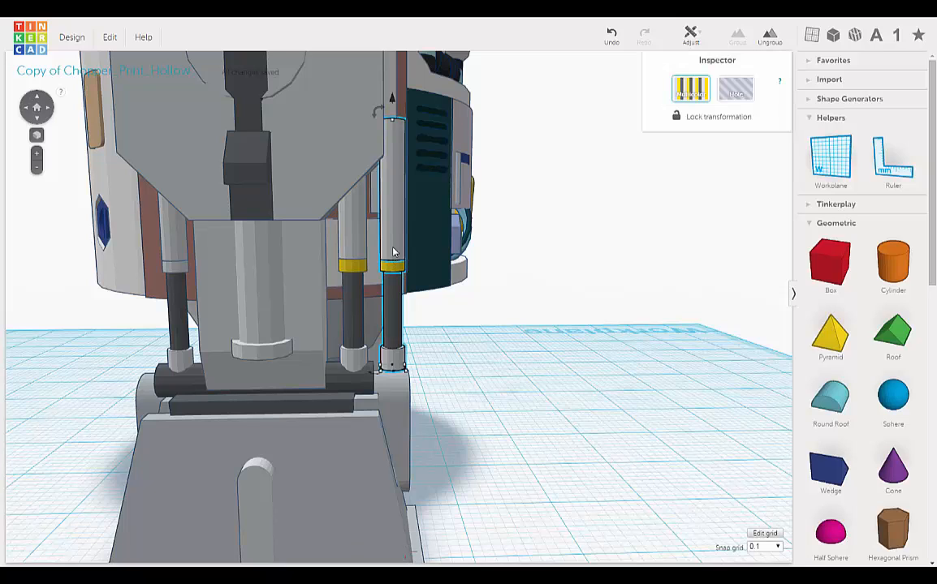
key("Delete")
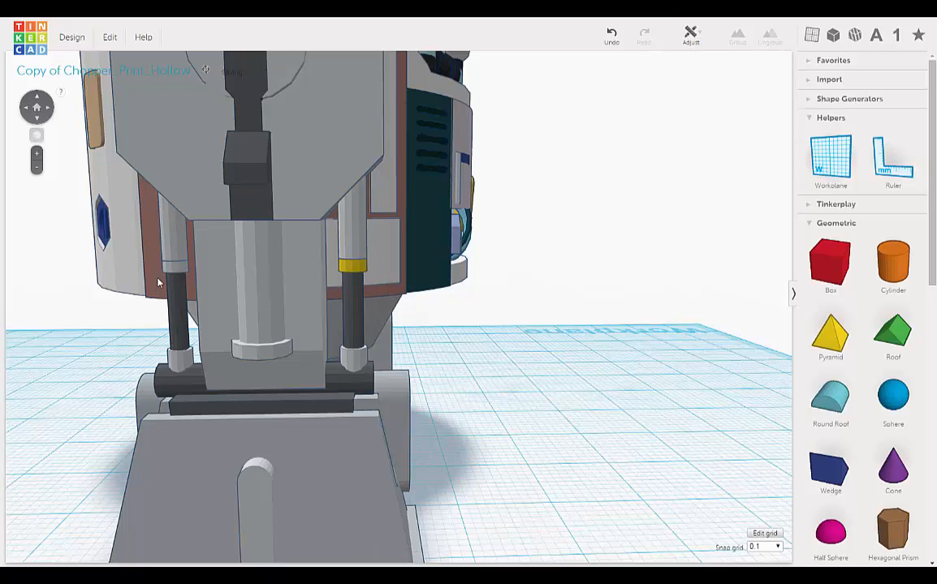
left_click(177, 270)
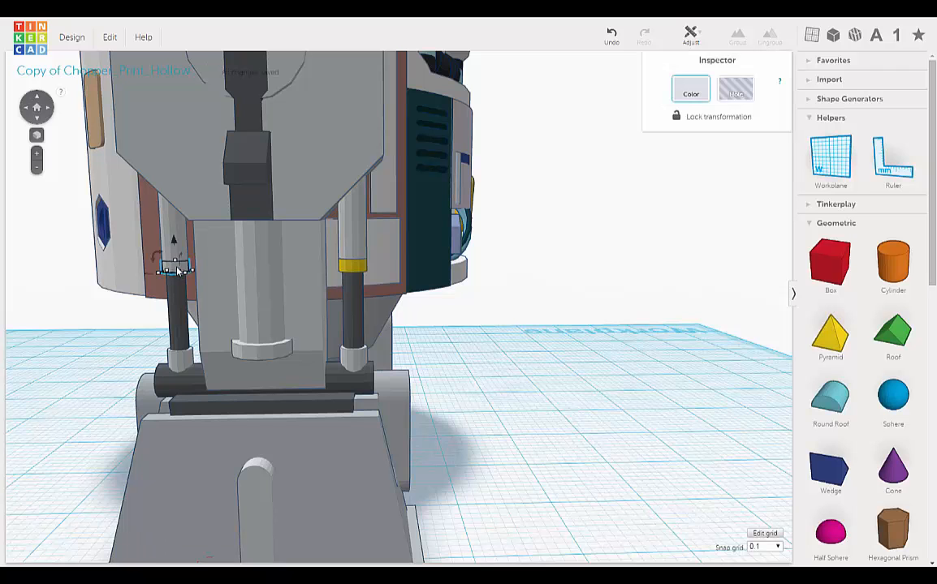
middle_click_drag(288, 278, 333, 277)
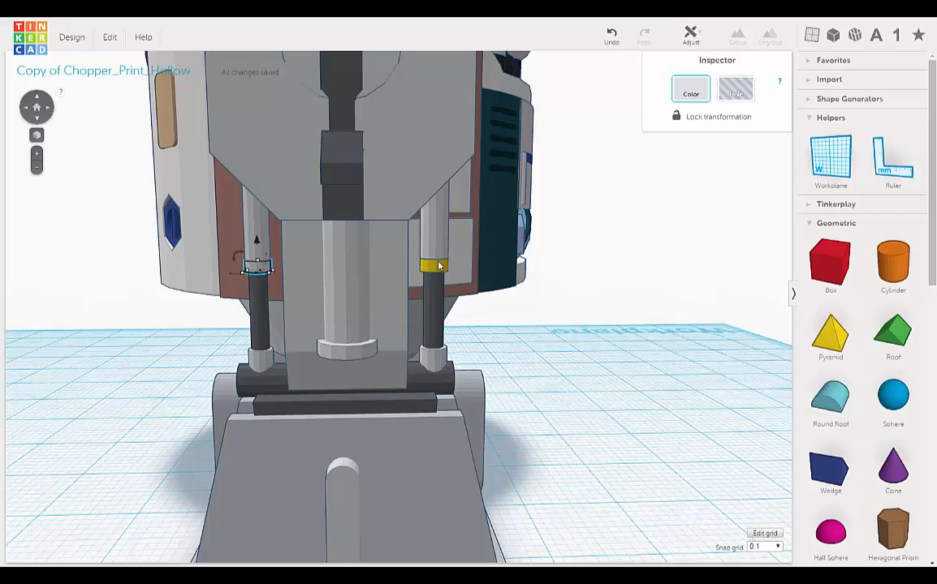
Step: Group the front piston's yellow ring, upper cylinder, dark rod and base cap, preserving their original colours with the Multicolor option
left_click(439, 267)
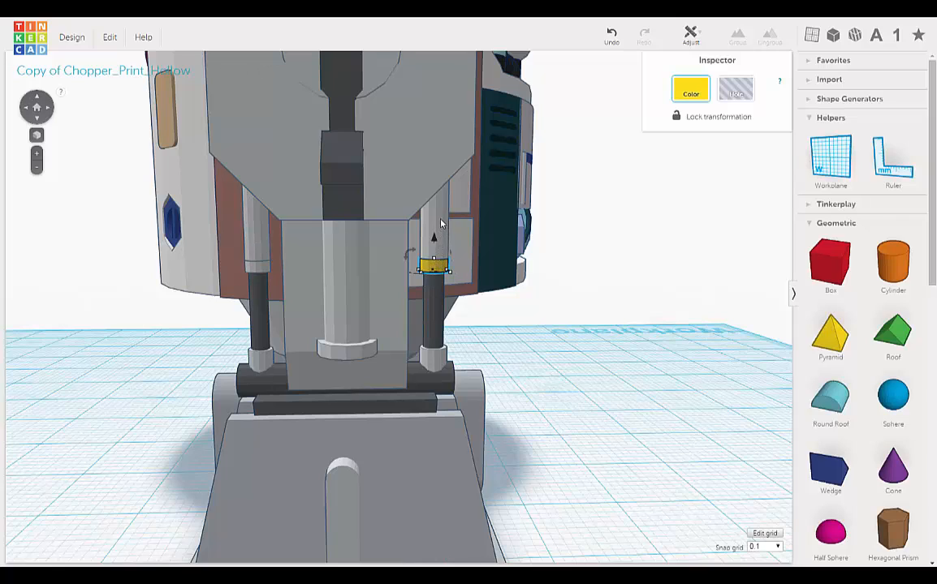
left_click(440, 223, "shift")
left_click(431, 309, "shift")
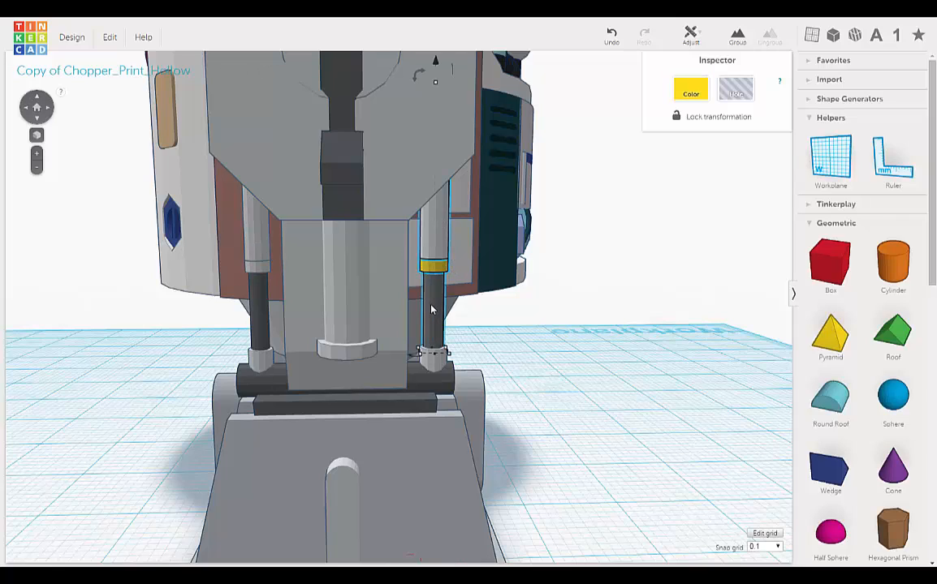
left_click(434, 363, "shift")
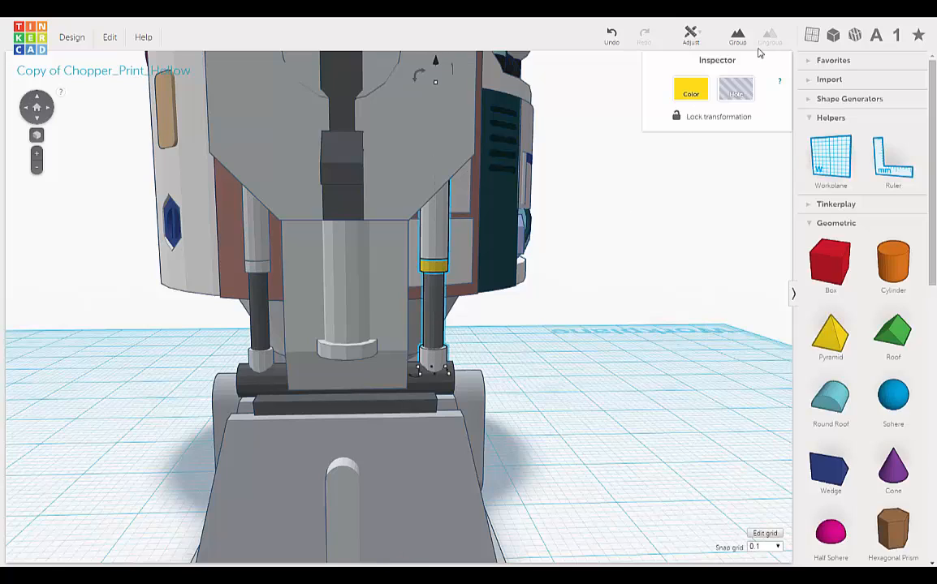
left_click(737, 36)
left_click(690, 89)
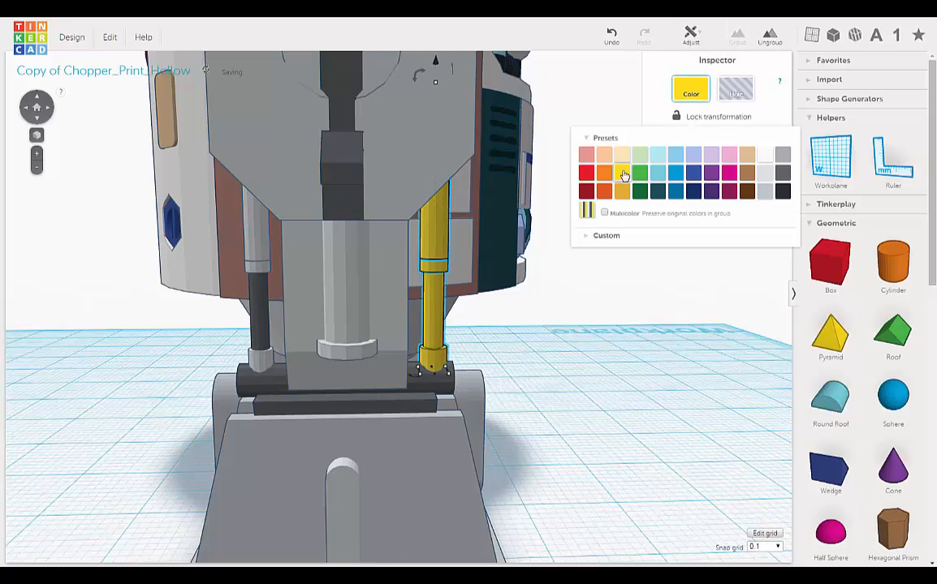
left_click(604, 213)
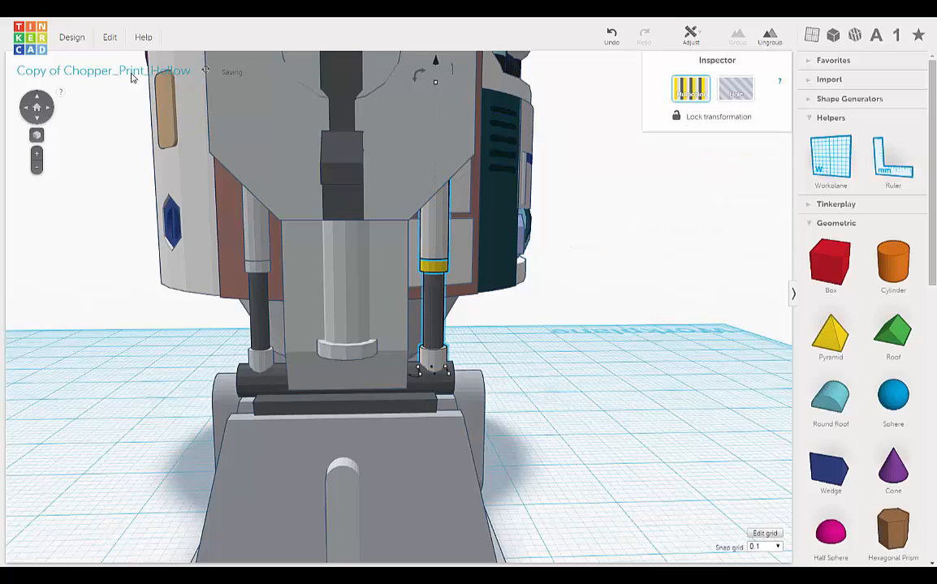
Step: Duplicate the grouped front piston and move the copy across the leg until it partly overlaps the rear piston
left_click(109, 38)
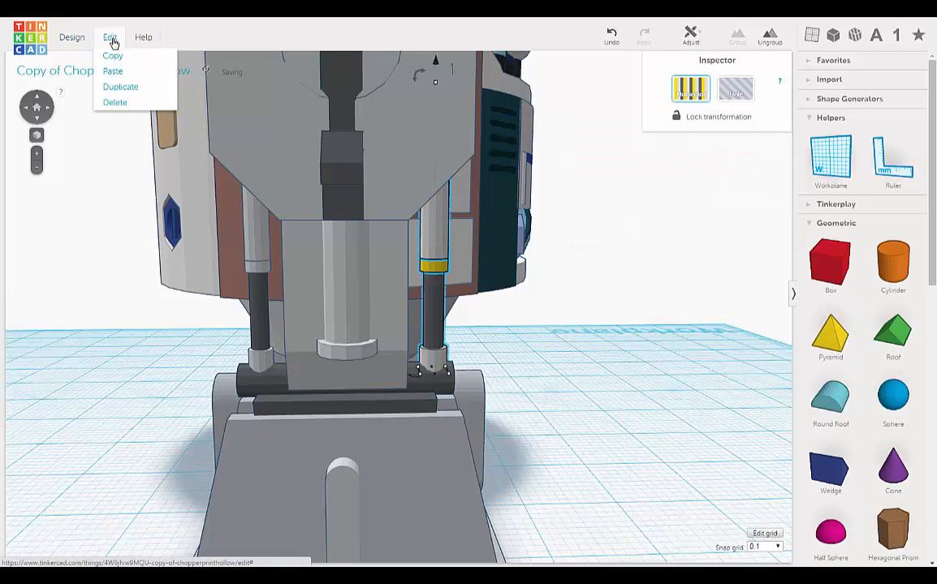
left_click(113, 87)
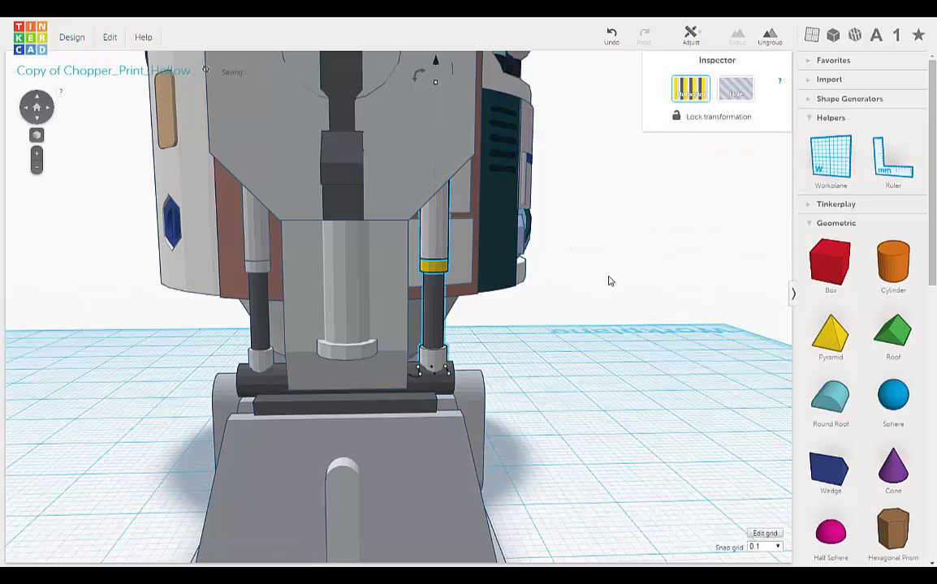
key("Left")
key("Left")
key("Left")
key("Left")
key("Left")
key("Left")
key("Left")
key("Left")
key("Left")
key("Left")
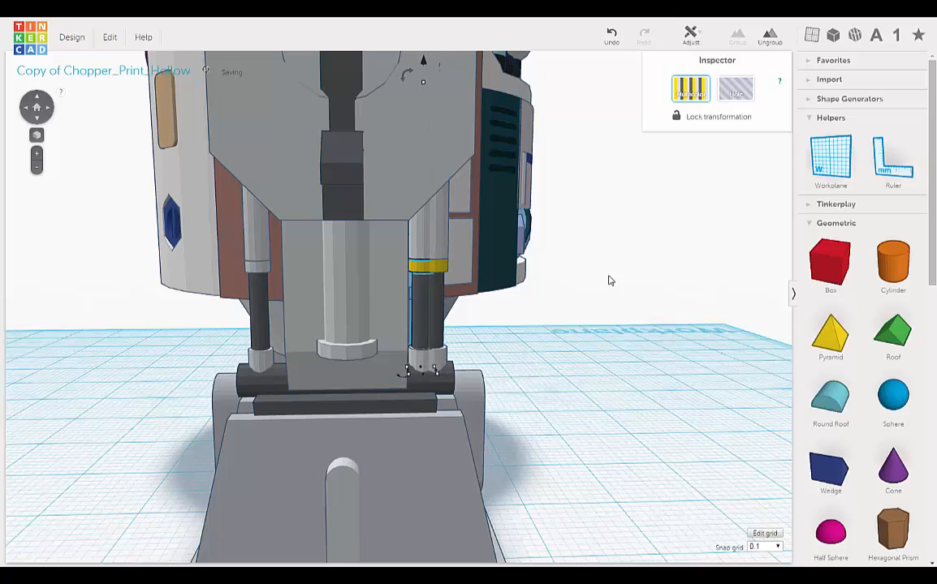
key("Left")
key("Left")
key("Left")
key("Left")
key("Left")
key("Left")
key("Left")
key("Left")
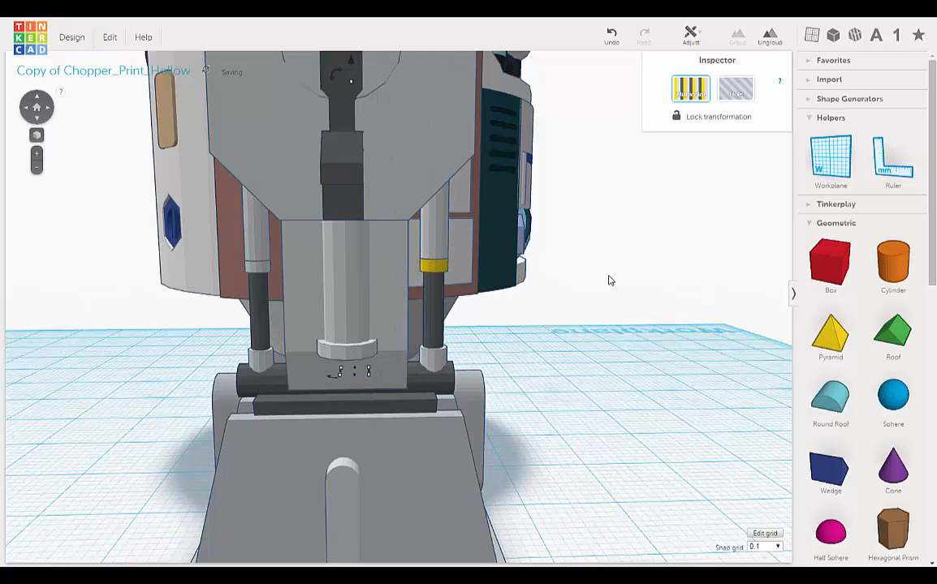
key("Left")
key("Left")
key("Left")
key("Left")
key("Left")
key("Left")
key("Left")
key("Left")
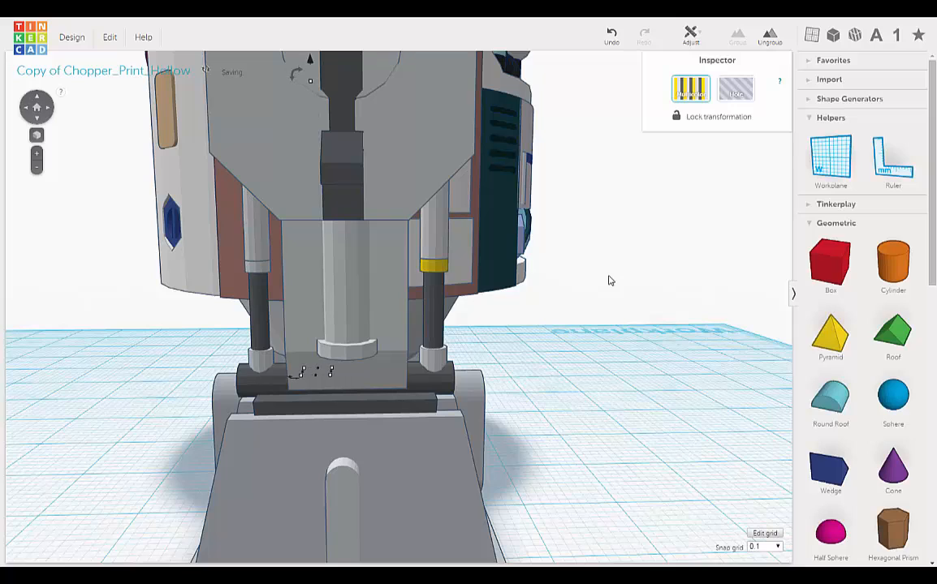
key("Left")
key("Left")
key("Left")
key("Left")
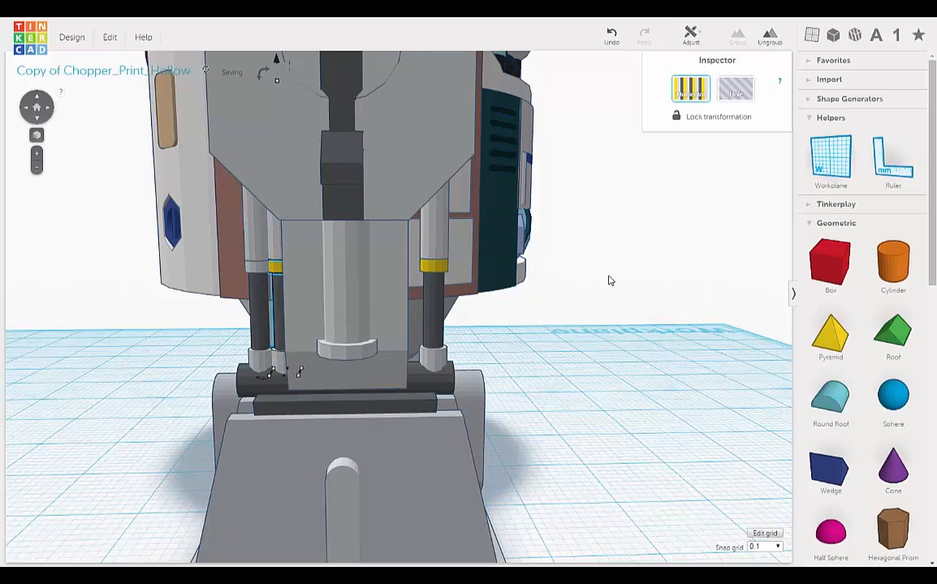
key("Left")
key("Left")
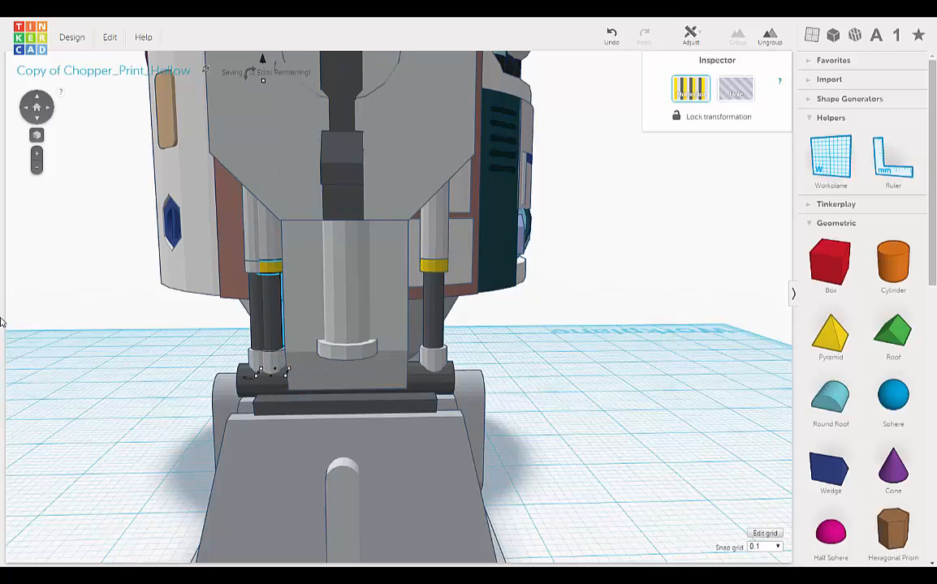
Step: Nudge the piston copy further toward the old rear piston until the two nearly coincide
scroll(3, 318, "up", 4)
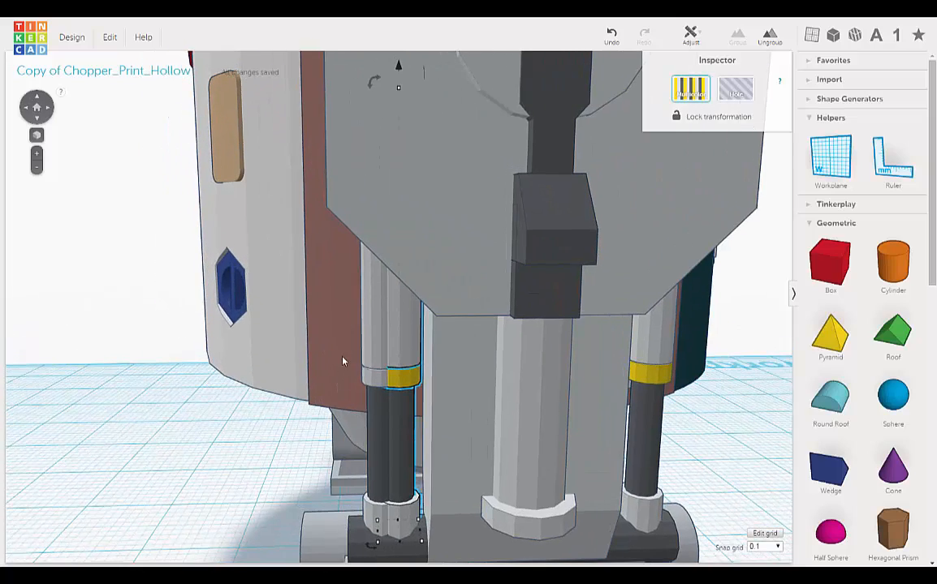
right_click_drag(342, 360, 393, 263)
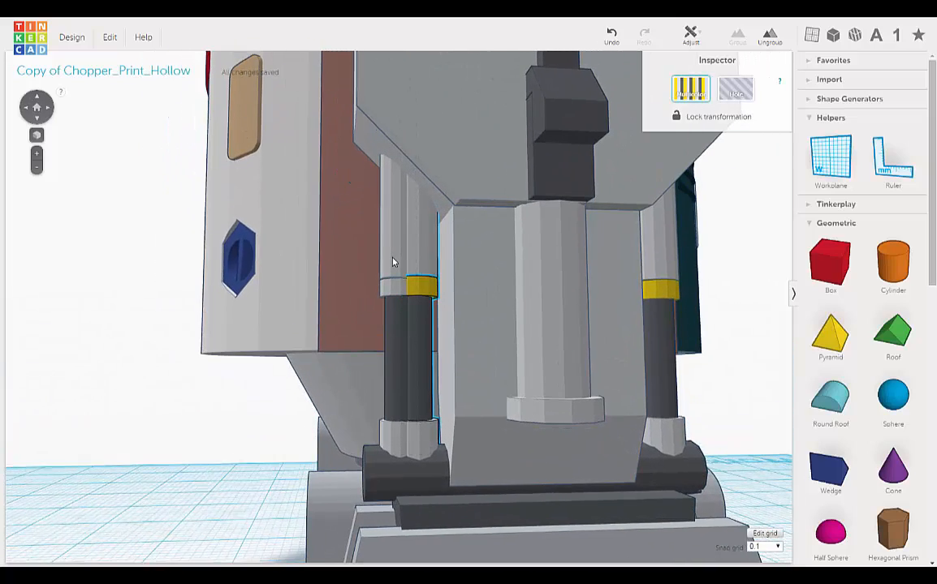
scroll(390, 258, "up", 3)
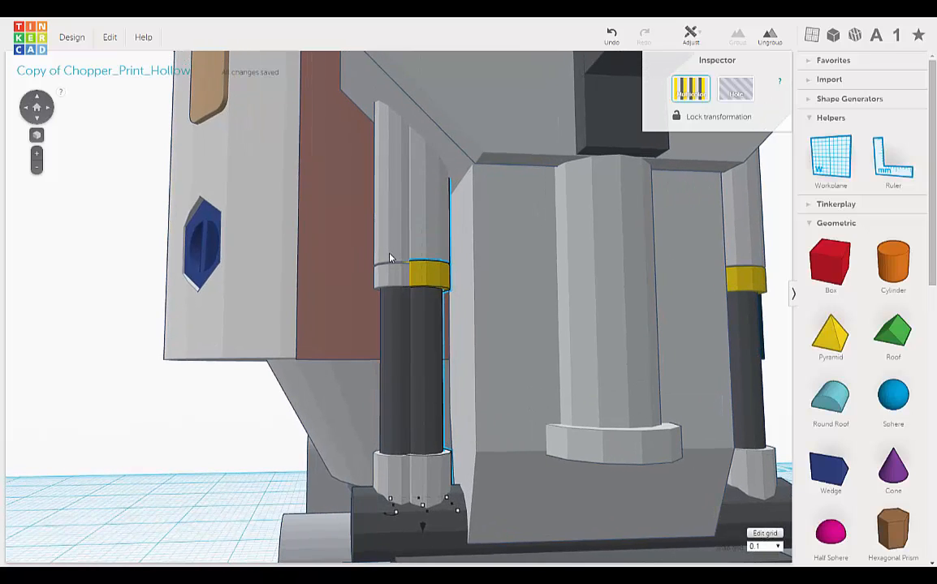
key("Left")
key("Left")
key("Left")
key("Left")
key("Left")
key("Left")
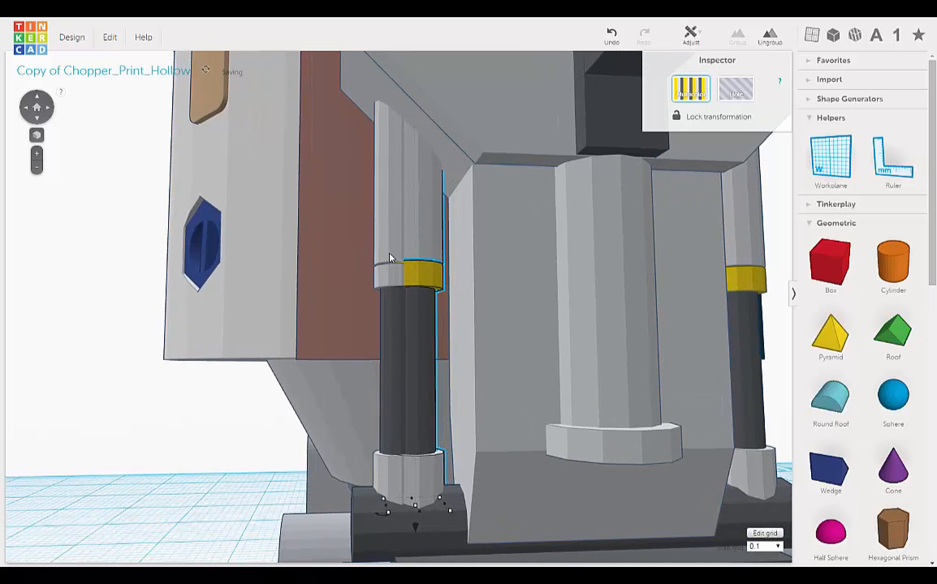
key("Left")
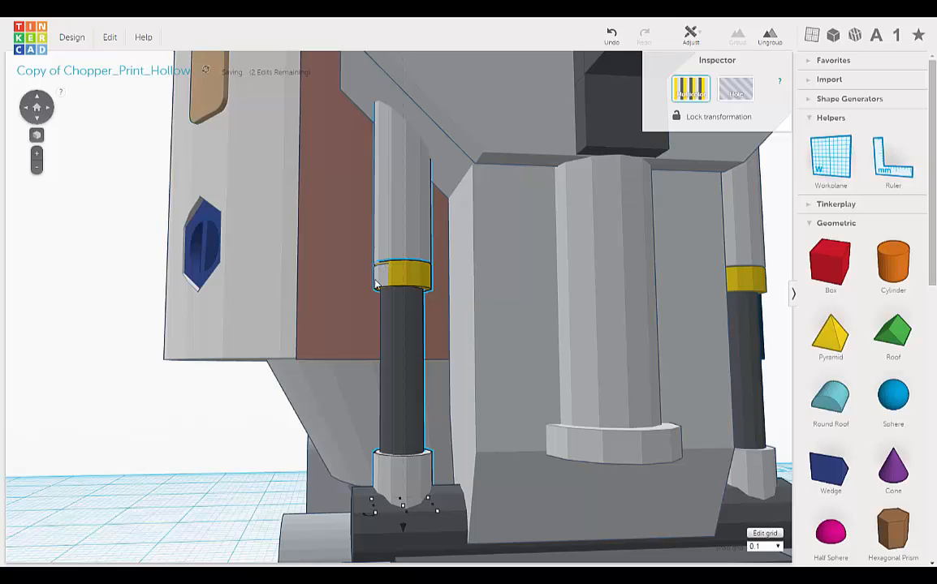
Step: Try shifting only the old rear piston's grey ring toward the leg's centre, and undo the shift
left_click(376, 284)
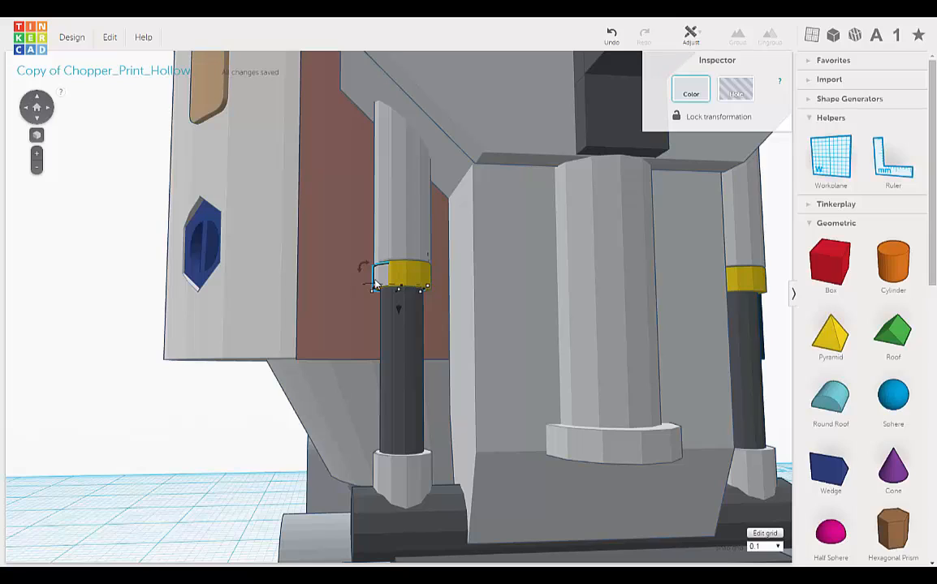
key("Right")
key("Right")
key("Right")
key("Right")
key("Right")
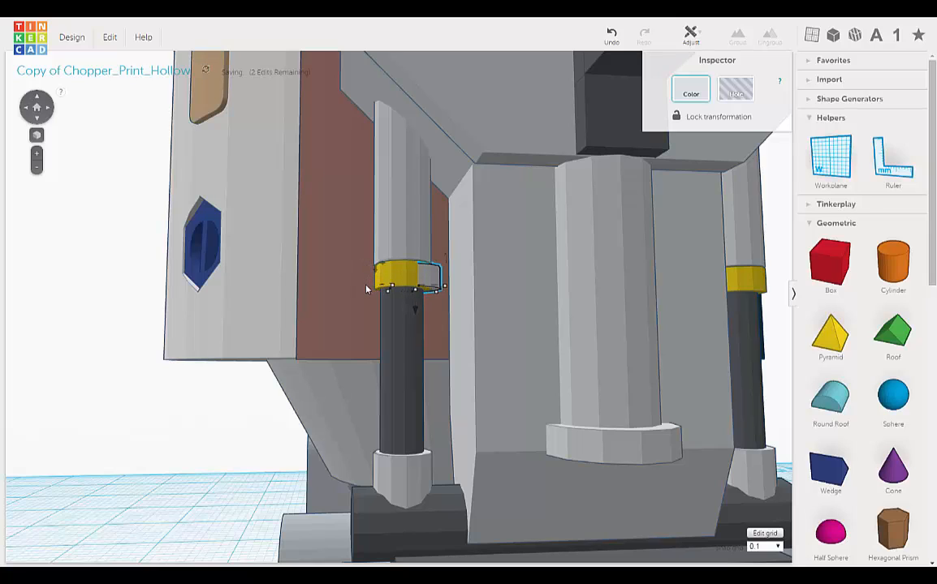
key("ctrl+z")
key("ctrl+z")
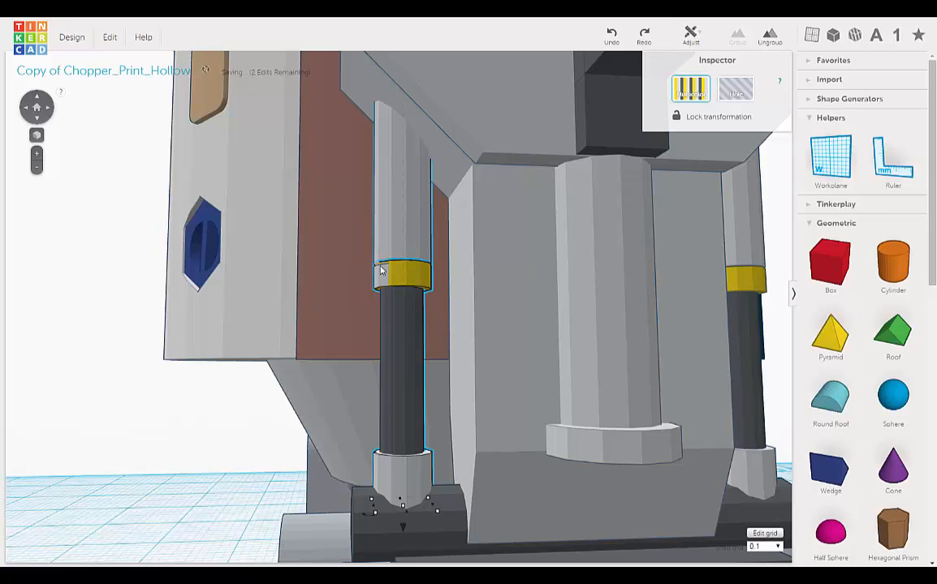
Step: Move the yellow-ringed copy back toward the leg's centre to uncover the old rear piston's parts
key("Right")
key("Right")
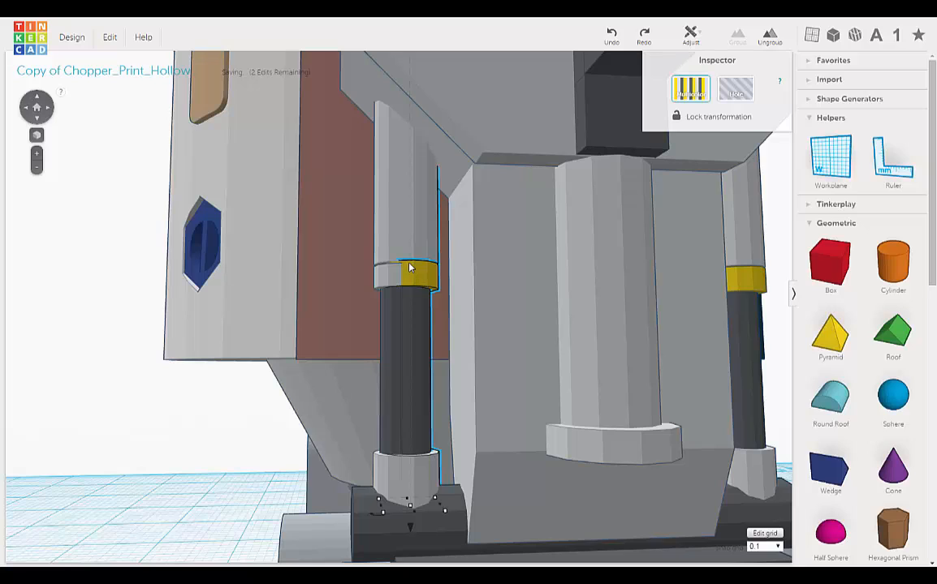
key("ctrl+d")
key("Right")
key("Right")
key("Right")
key("Right")
key("Right")
key("Right")
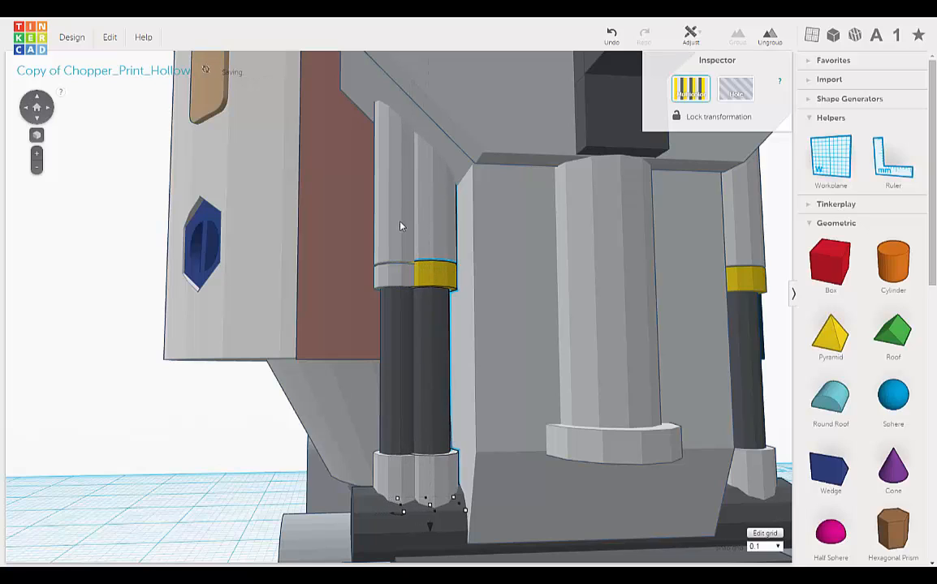
Step: Group the old rear piston's upper part, dark rod and base cap, preserving their original colours with the Multicolor option
left_click(397, 270)
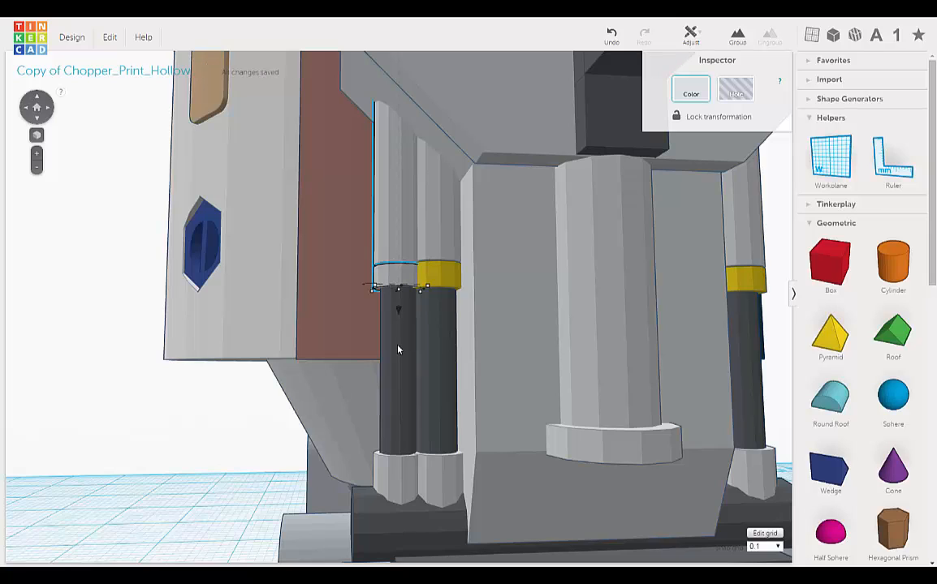
left_click(397, 349, "shift")
left_click(410, 498, "shift")
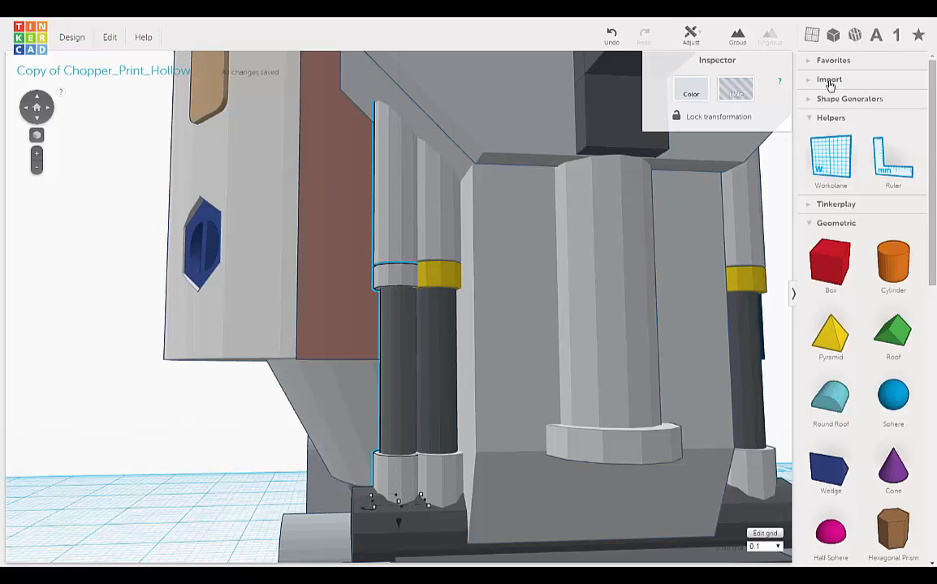
left_click(737, 36)
left_click(690, 90)
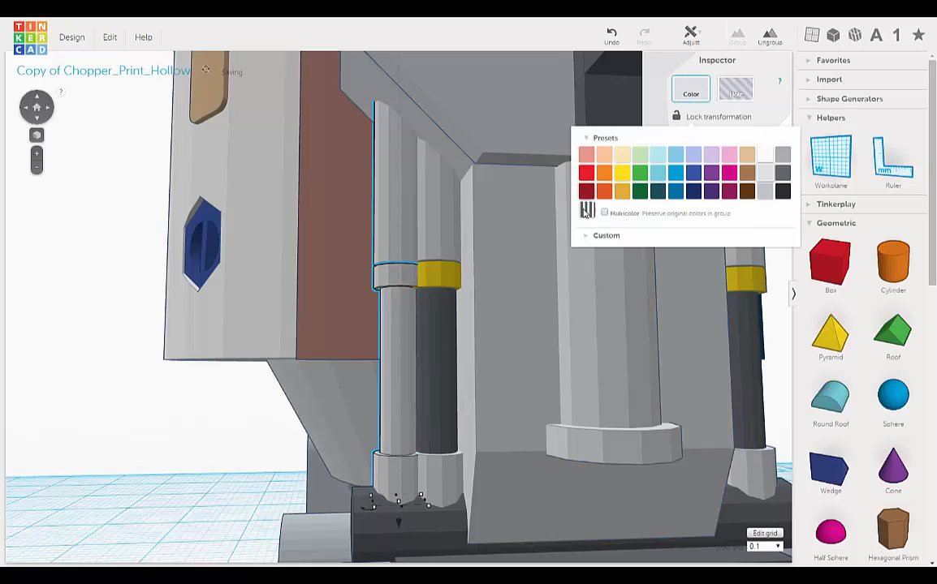
left_click(604, 213)
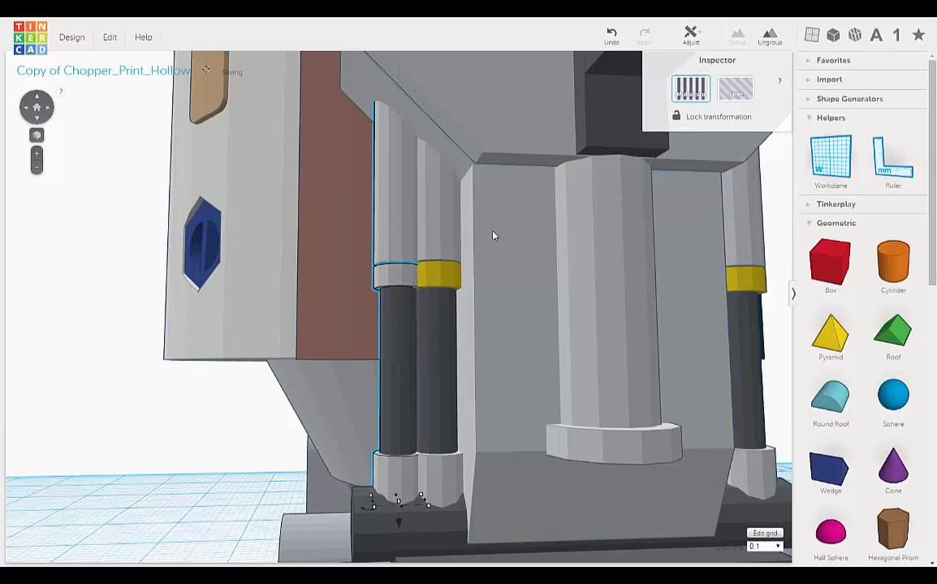
Step: Move the yellow-ringed copy back over the old rear piston until the two nearly coincide
left_click(453, 246)
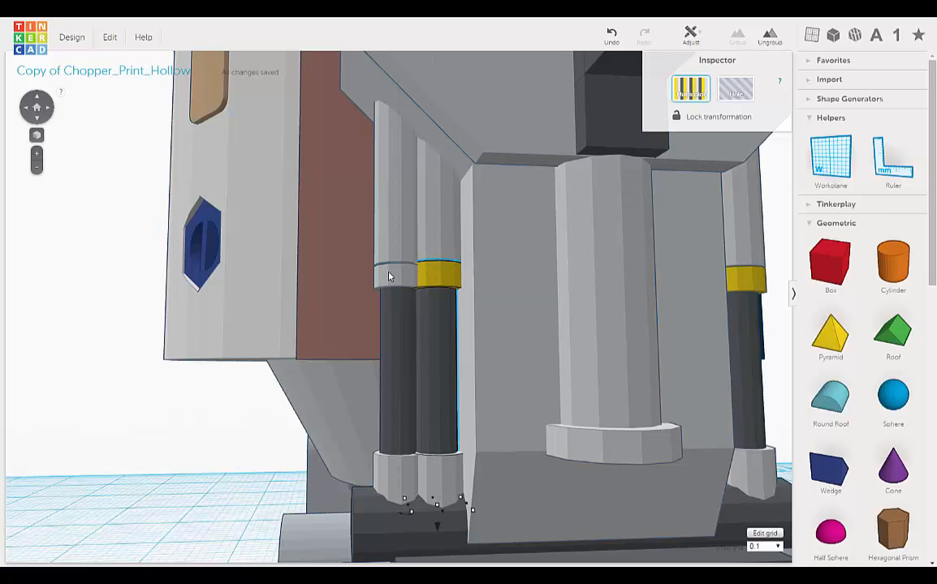
key("Left")
key("Left")
key("Left")
key("Left")
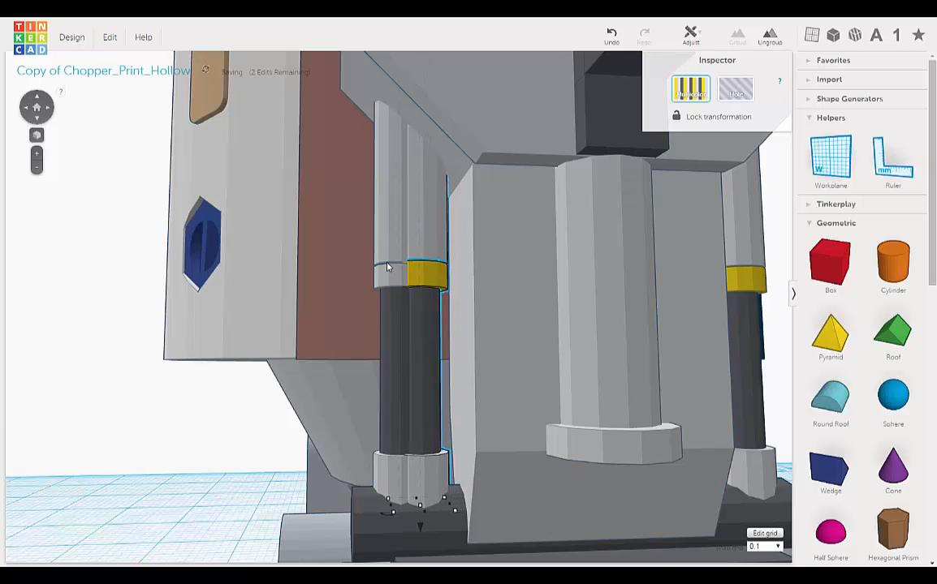
key("Left")
key("Left")
key("Left")
key("Left")
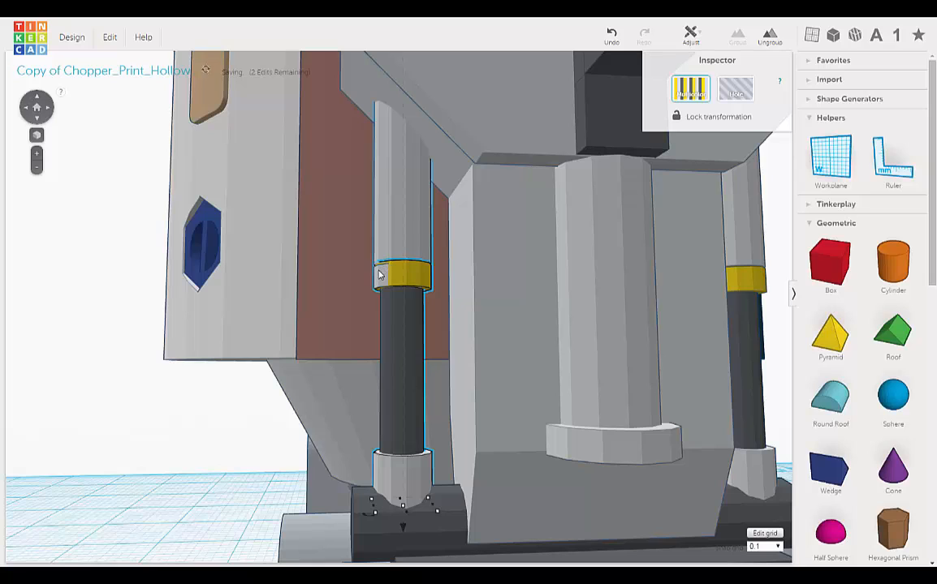
Step: Move the old grey-ringed piston group outward, well clear of the leg and the new copy
key("Left")
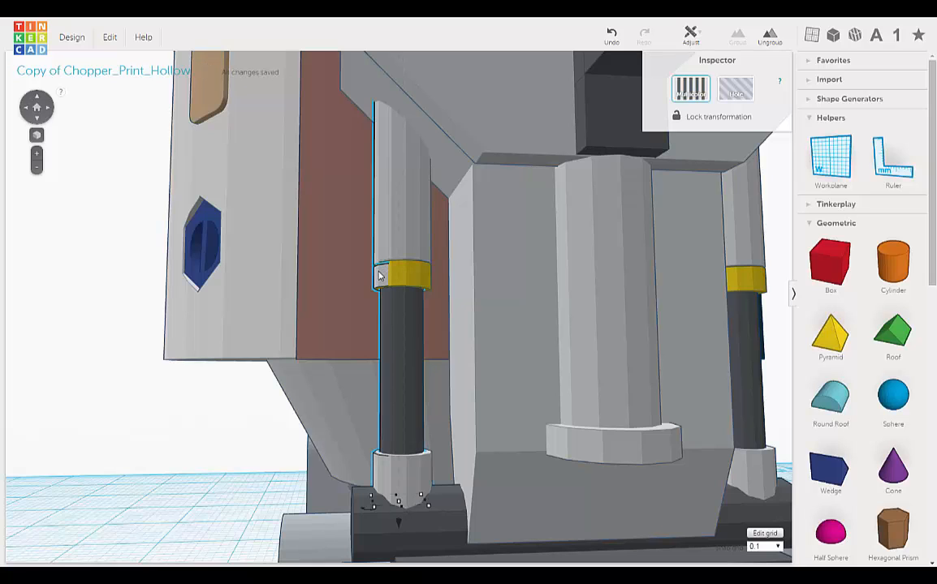
key("Left")
key("Left")
key("Left")
key("Left")
key("Left")
key("Left")
key("Left")
key("Left")
key("Left")
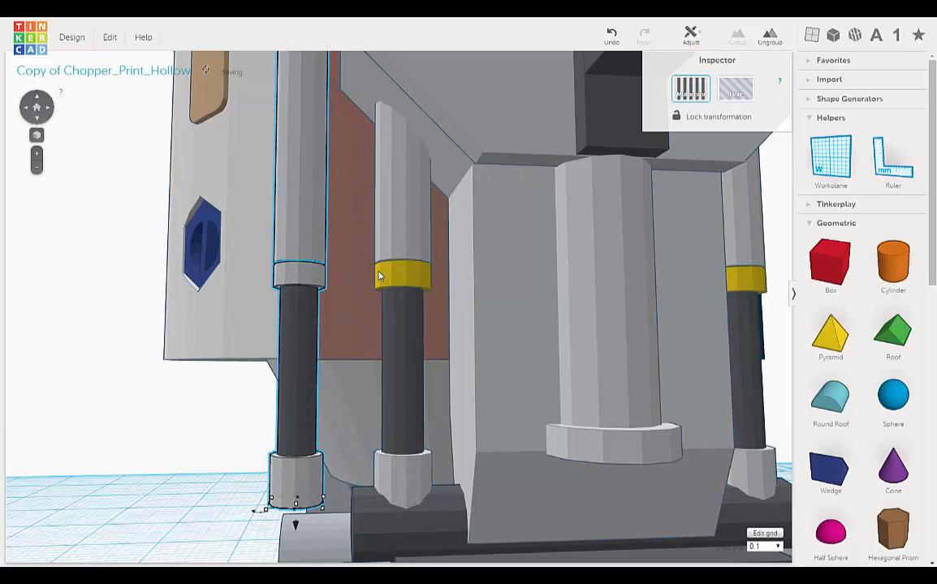
key("Left")
Step: Nudge the yellow-ringed rear piston slightly outward, away from the leg's centre
left_click(410, 244)
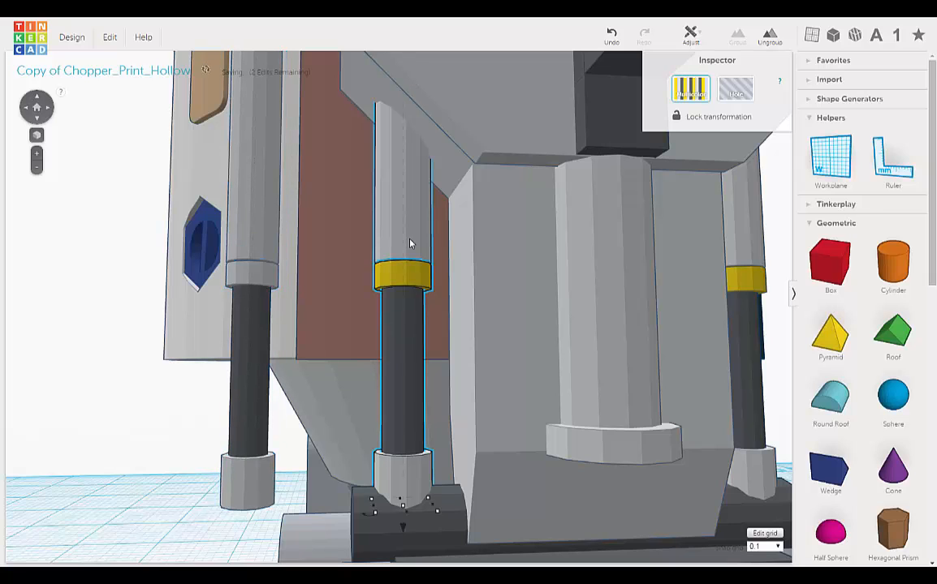
key("Left")
key("Left")
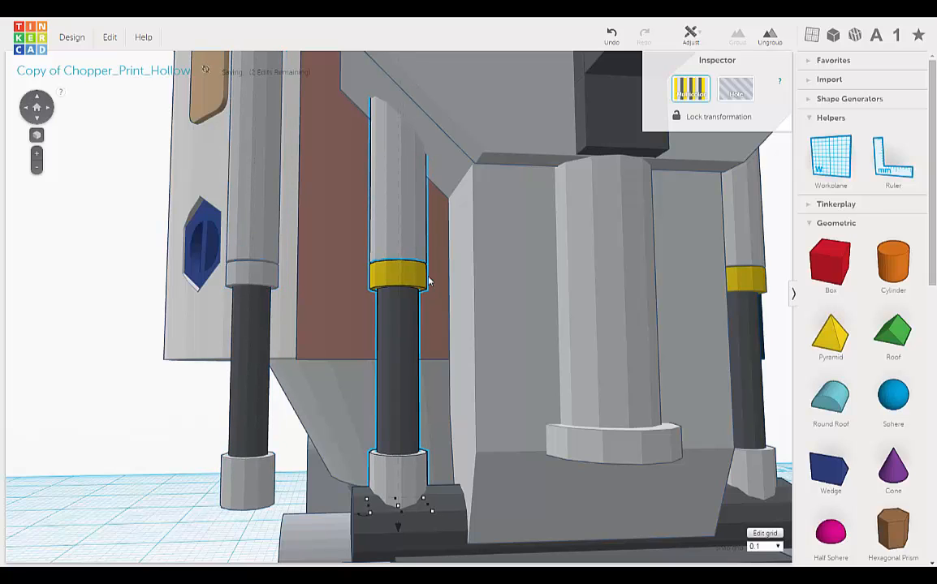
Step: Delete the old grey-ringed piston standing outside the leg
scroll(457, 306, "down", 3)
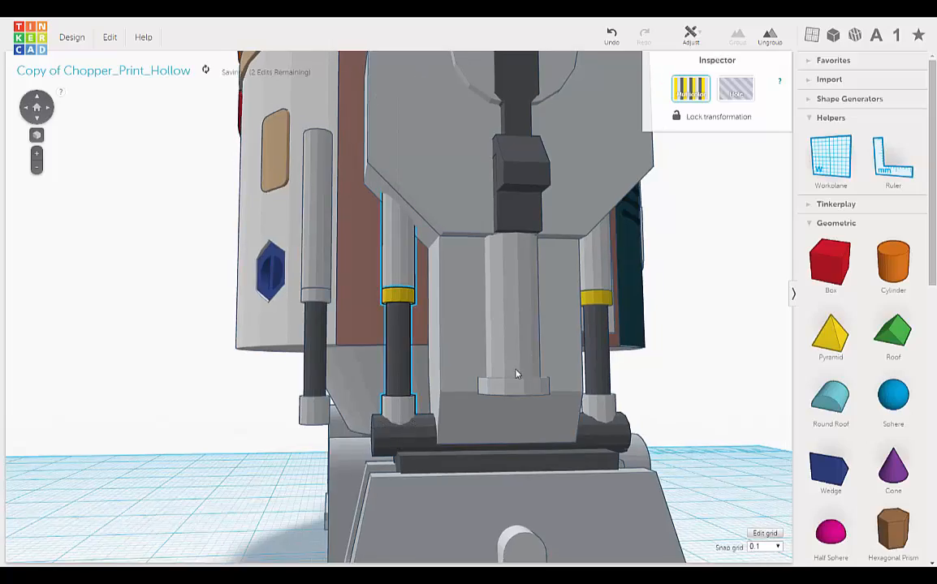
right_click_drag(516, 374, 502, 376)
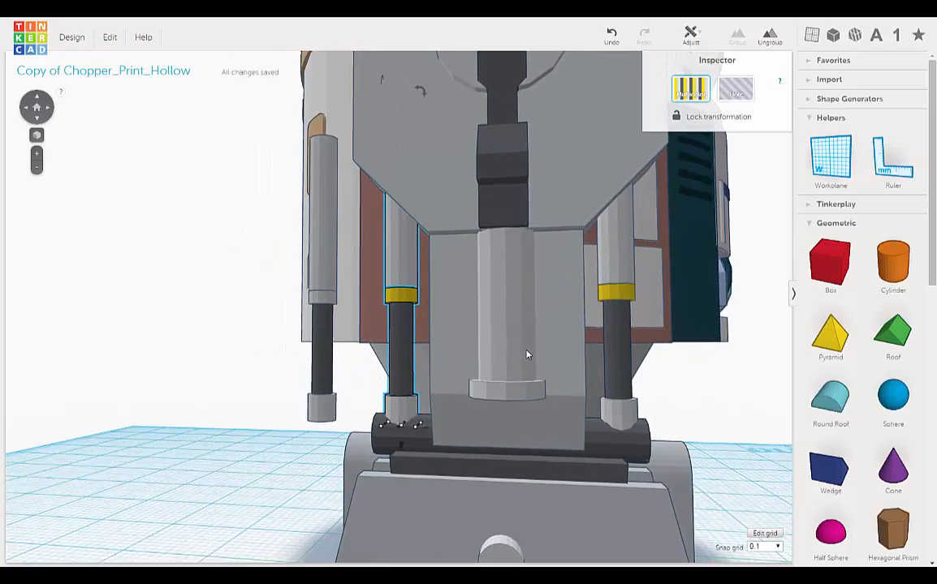
scroll(526, 354, "down", 2)
right_click_drag(548, 339, 751, 352)
right_click_drag(589, 347, 311, 323)
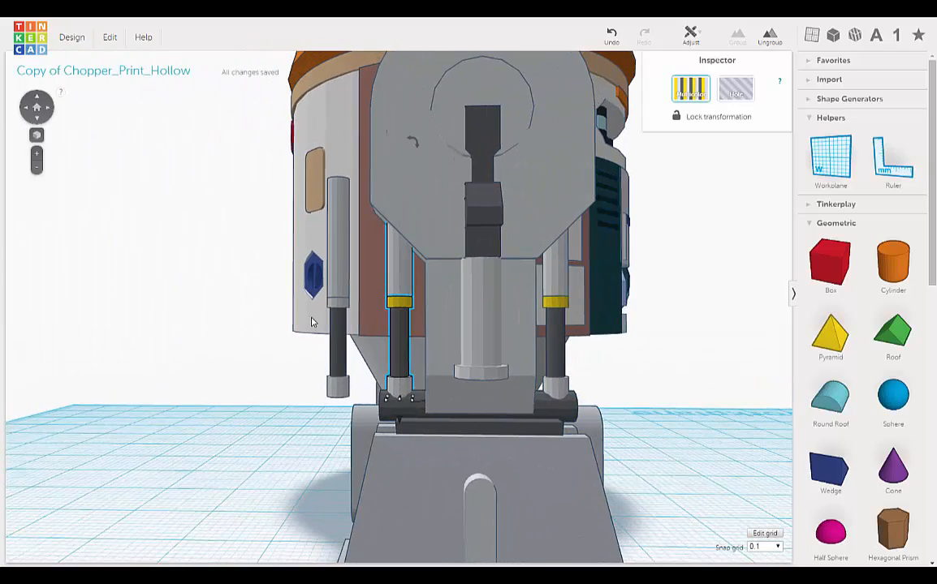
scroll(386, 307, "up", 5)
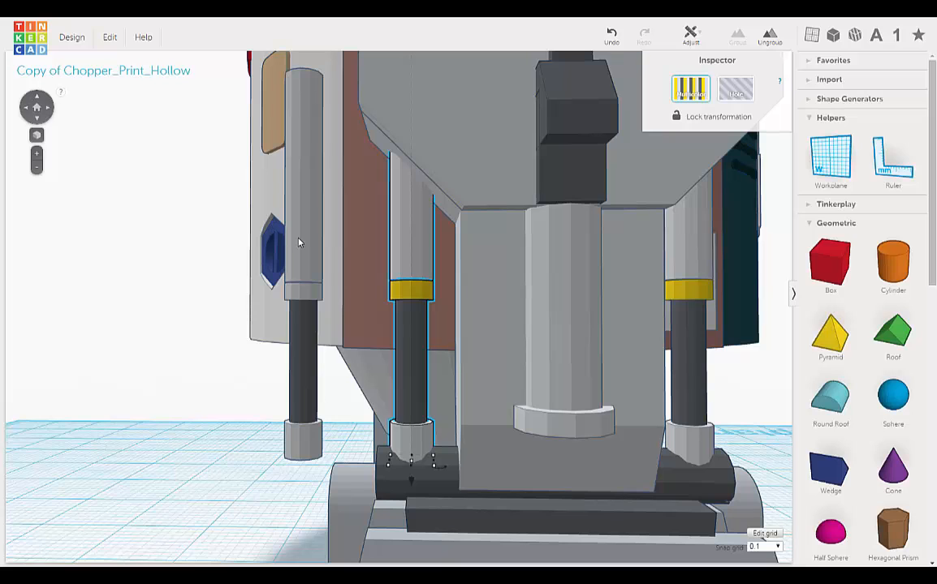
left_click(298, 242)
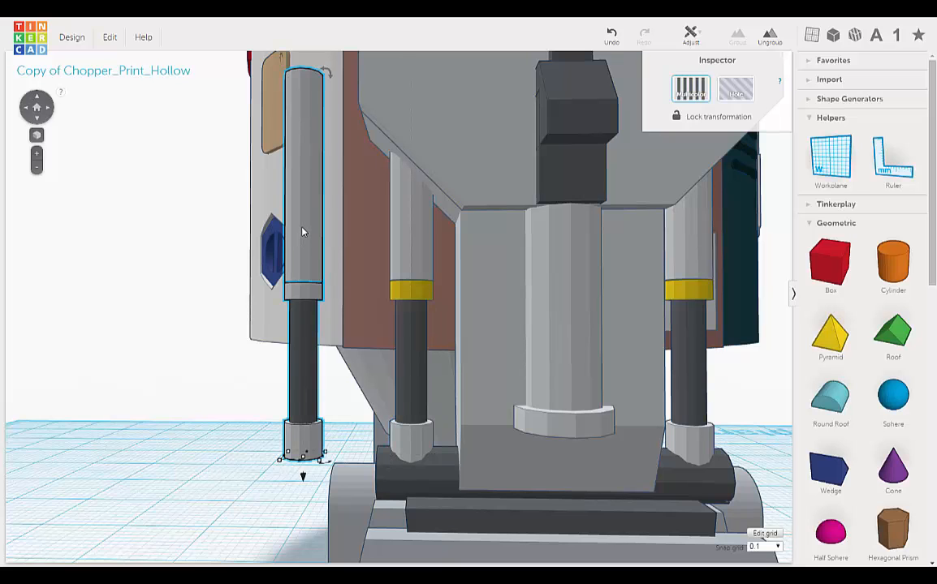
key("Delete")
Step: Inspect the replaced rear piston from the side and compare it with the piston on the opposite leg
right_click_drag(490, 341, 546, 337)
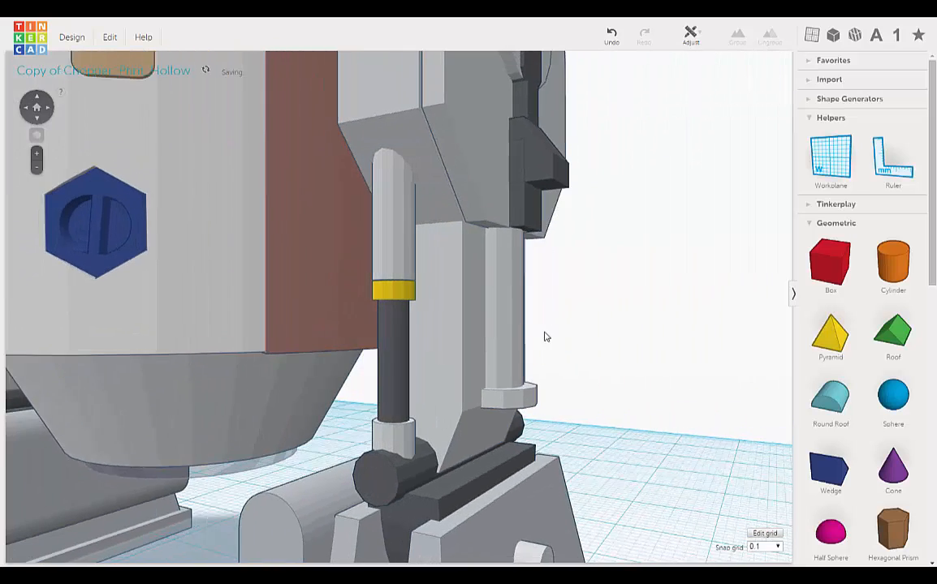
scroll(537, 324, "down", 5)
right_click_drag(432, 320, 595, 324)
middle_click_drag(380, 338, 518, 345)
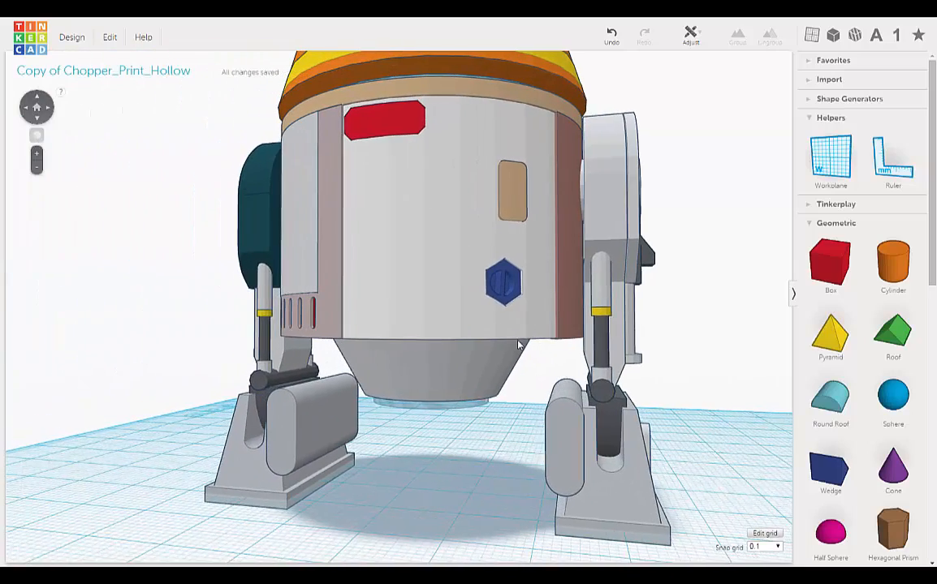
Step: Duplicate both yellow-ringed pistons, front and rear, of the white-topped leg
mouse_move(518, 345)
right_mouse_down()
mouse_move(553, 341)
mouse_move(508, 332)
right_mouse_up()
left_click(586, 294)
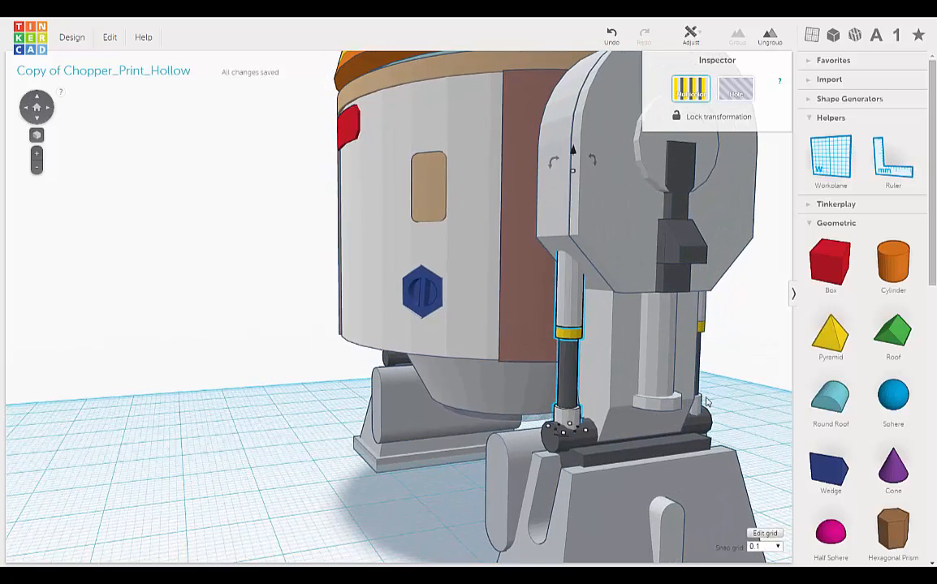
left_click(706, 327, "shift")
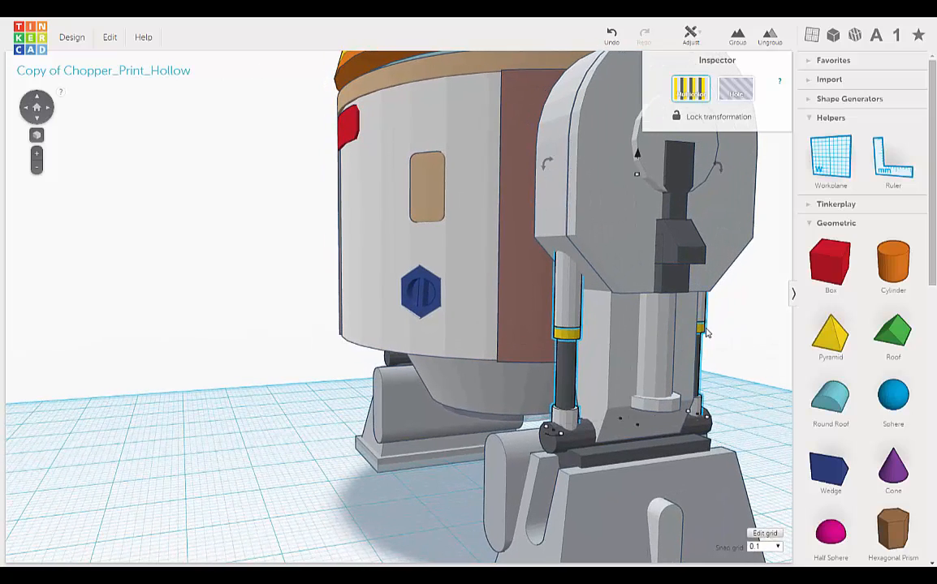
left_click(111, 39)
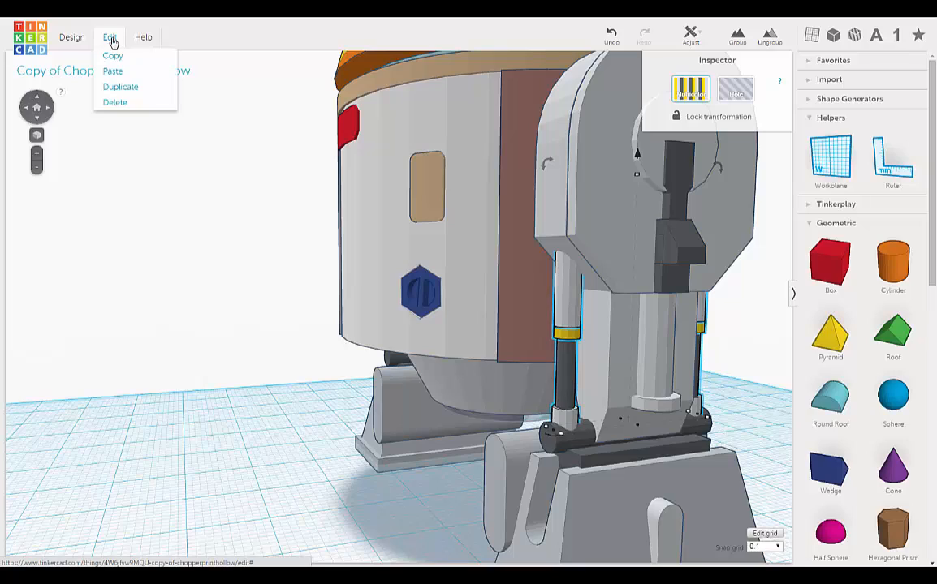
left_click(115, 87)
Step: Move the duplicated piston pair straight across the body to the teal-topped leg, close beside its existing pistons
right_click_drag(178, 225, 331, 212)
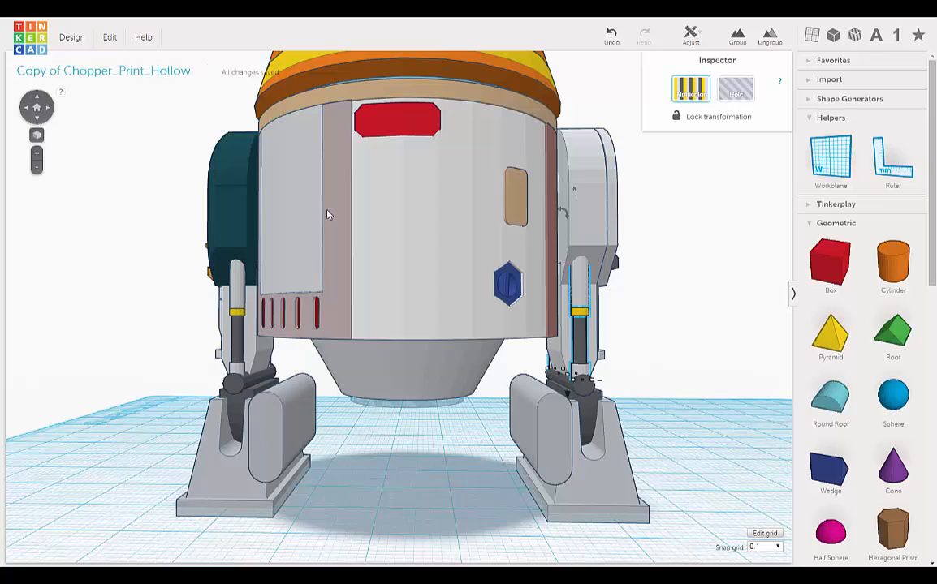
key("Left")
key("Left")
key("Left")
key("Left")
key("Left")
key("Left")
key("Left")
key("Left")
key("Left")
key("Left")
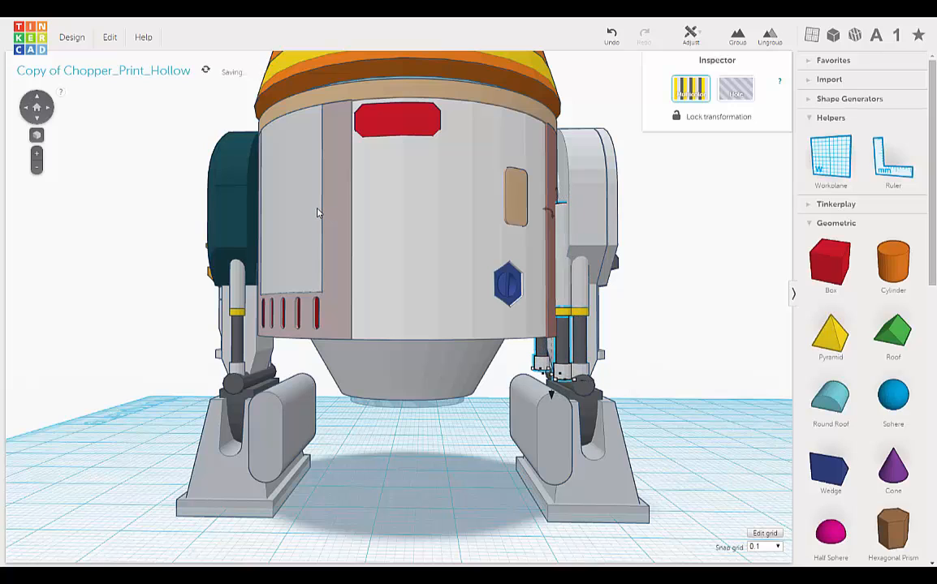
key("Left")
key("Left")
key("Left")
key("Left")
key("Left")
key("Left")
key("Left")
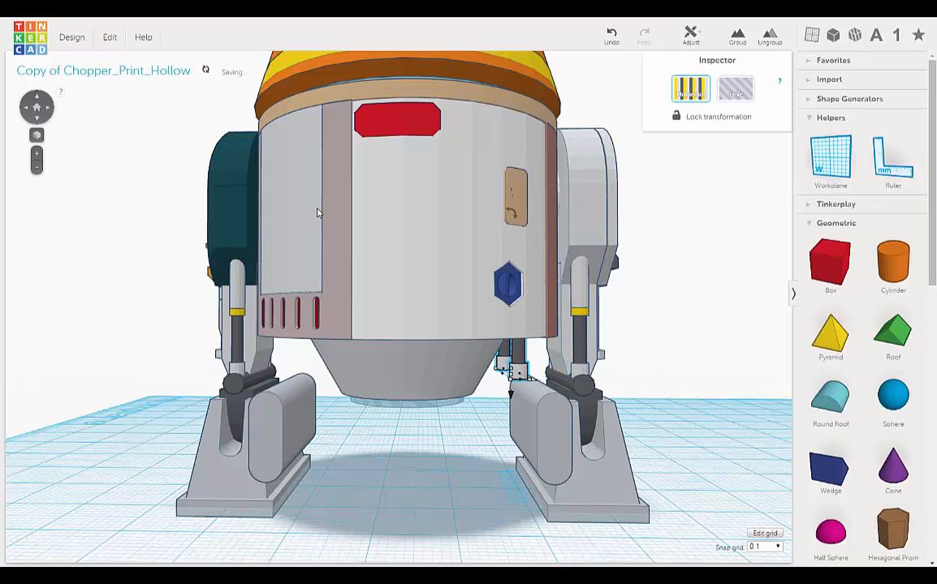
key("Left")
key("Left")
key("Left")
key("Left")
key("Left")
key("Left")
key("Left")
key("Left")
key("Left")
key("Left")
key("Left")
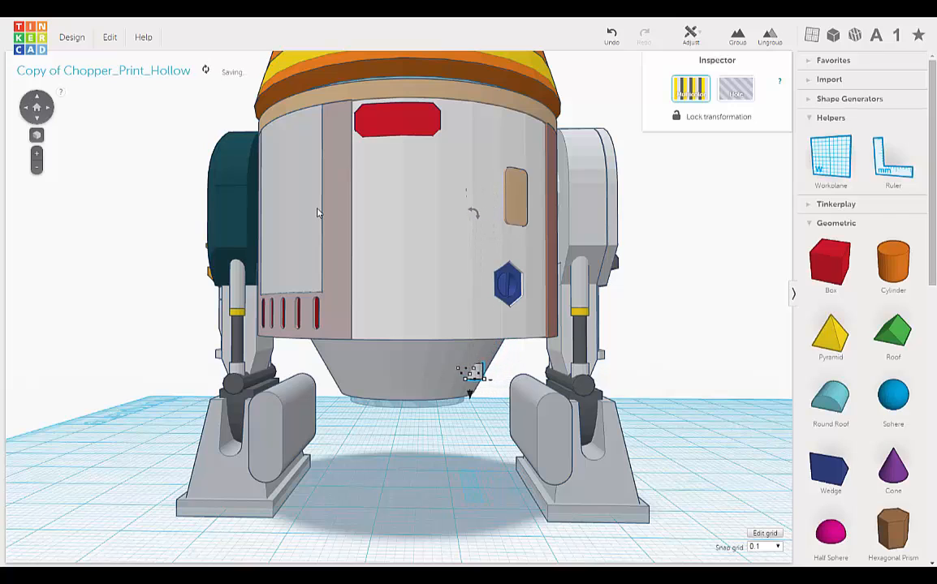
key("Left")
key("Left")
key("Left")
key("Left")
key("Left")
key("Left")
key("Left")
key("Left")
key("Left")
key("Left")
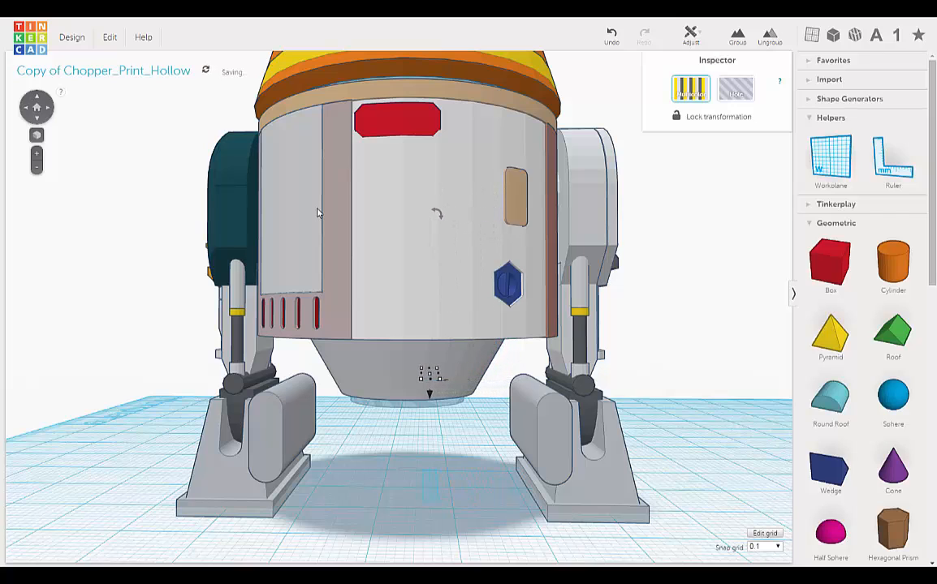
key("Left")
key("Left")
key("Left")
key("Left")
key("Left")
key("Left")
key("Left")
key("Left")
key("Left")
key("Left")
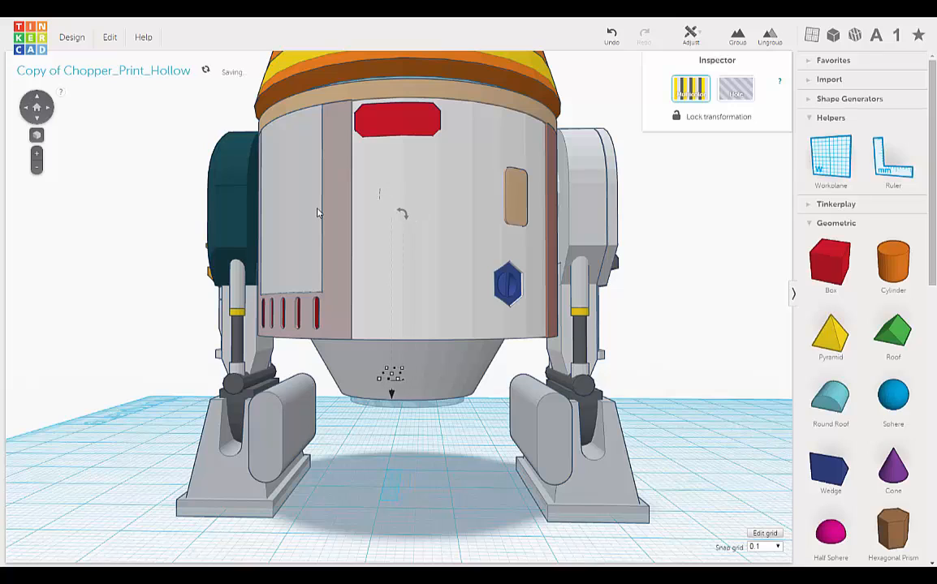
key("Left")
key("Left")
key("Left")
key("Left")
key("Left")
key("Left")
key("Left")
key("Left")
key("Left")
key("Left")
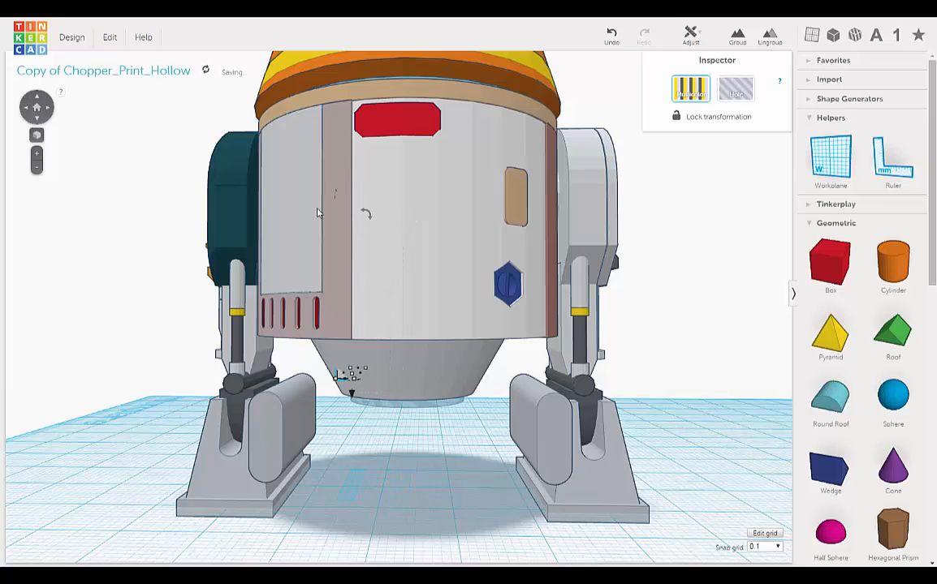
key("Left")
key("Left")
key("Left")
key("Left")
key("Left")
key("Left")
key("Left")
key("Left")
key("Left")
key("Left")
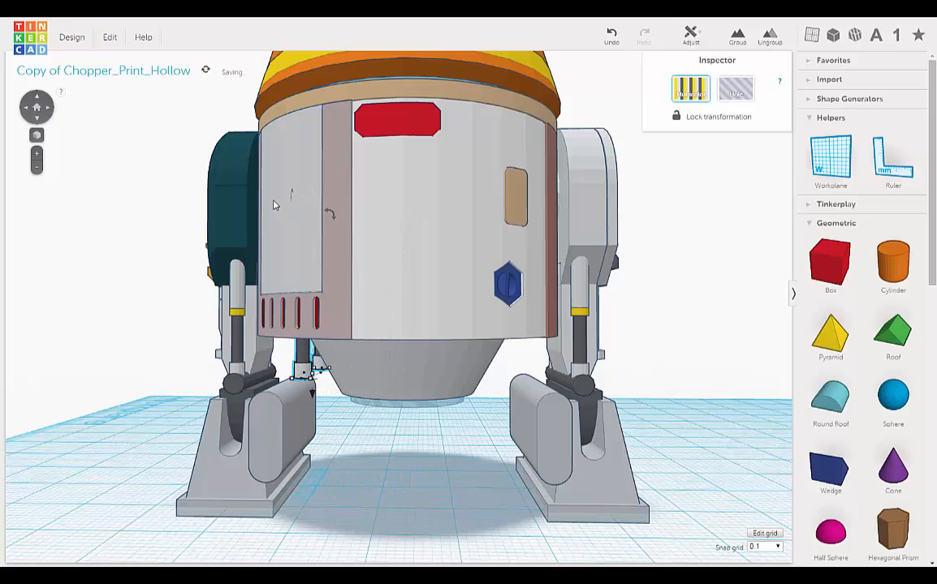
key("Left")
key("Left")
key("Left")
key("Left")
key("Left")
key("Left")
key("Left")
key("Left")
key("Left")
key("Left")
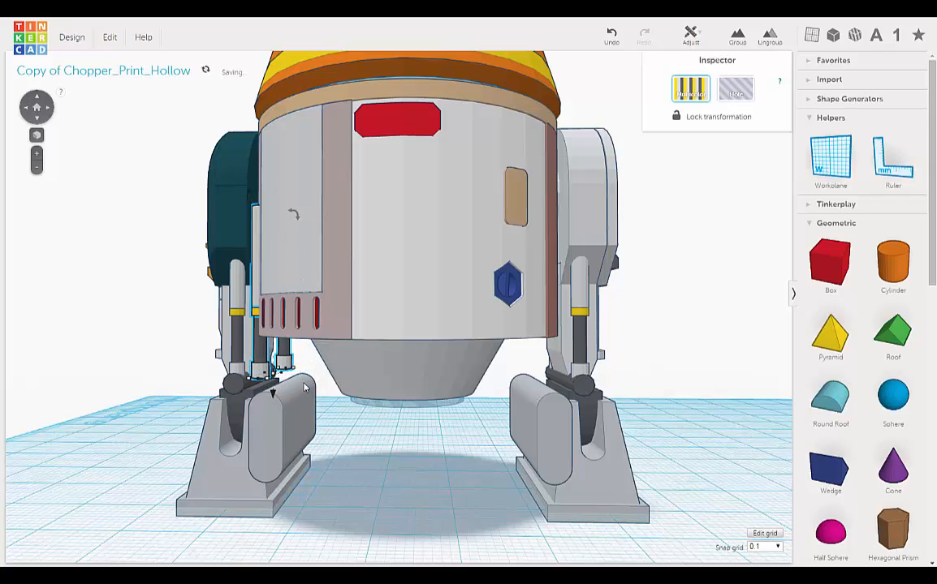
key("Left")
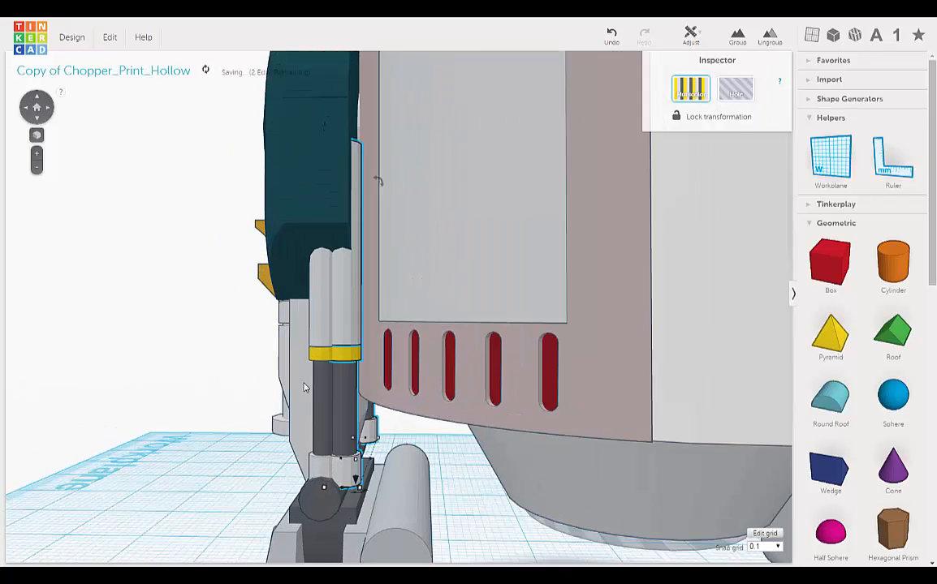
key("f")
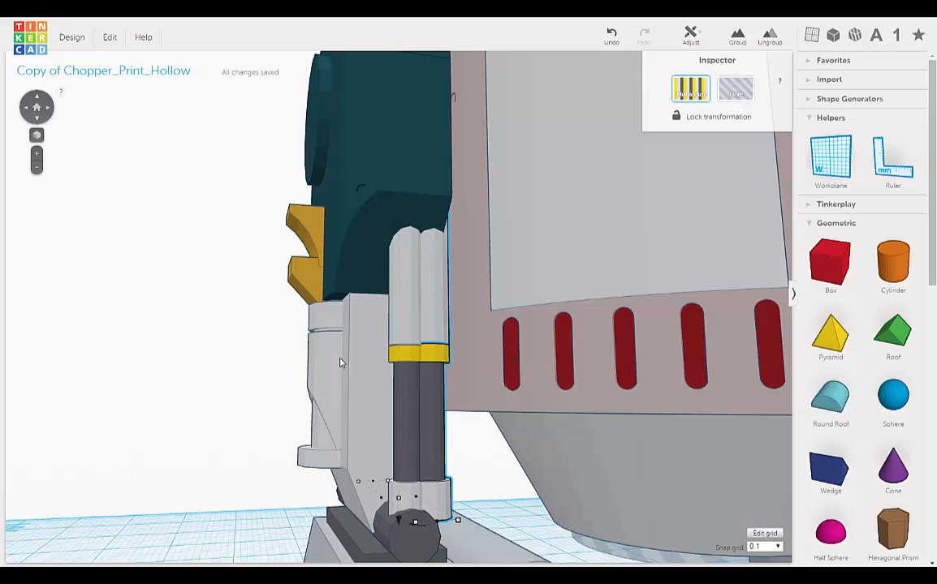
left_click(404, 322)
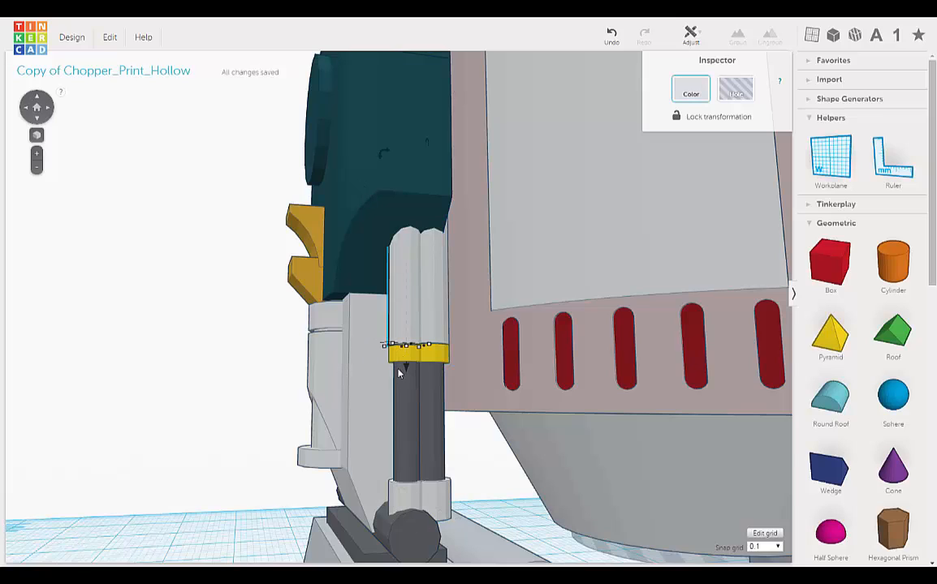
left_click(397, 359, "shift")
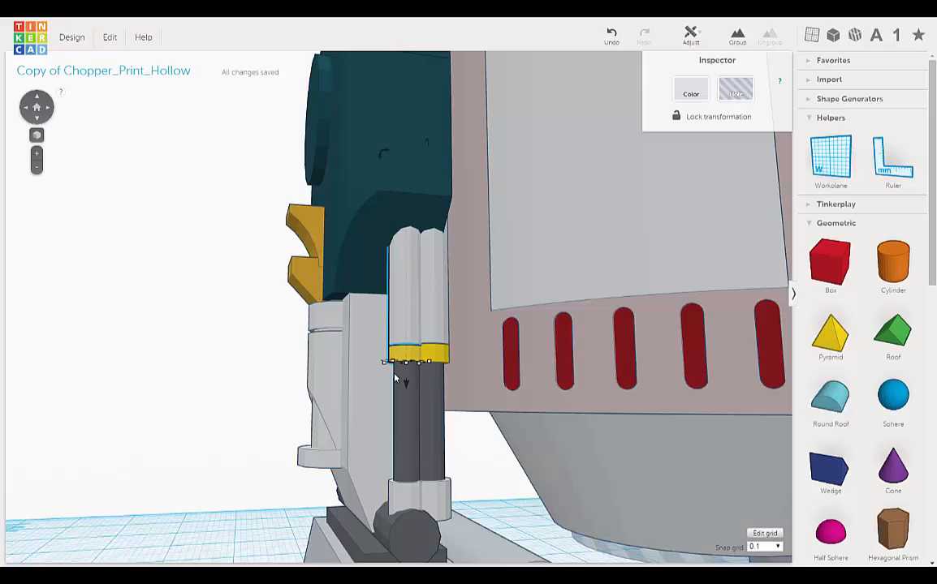
left_click(397, 414, "shift")
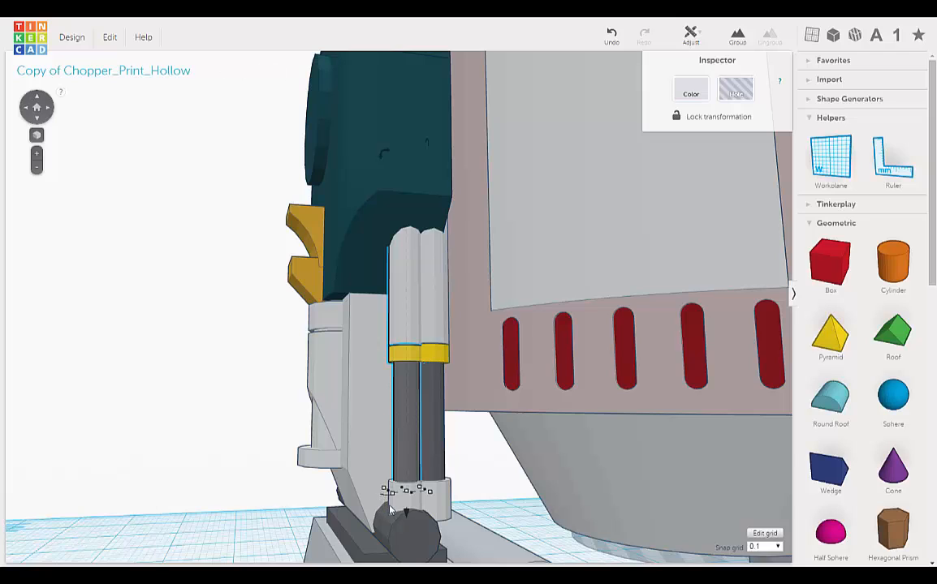
left_click(388, 508, "shift")
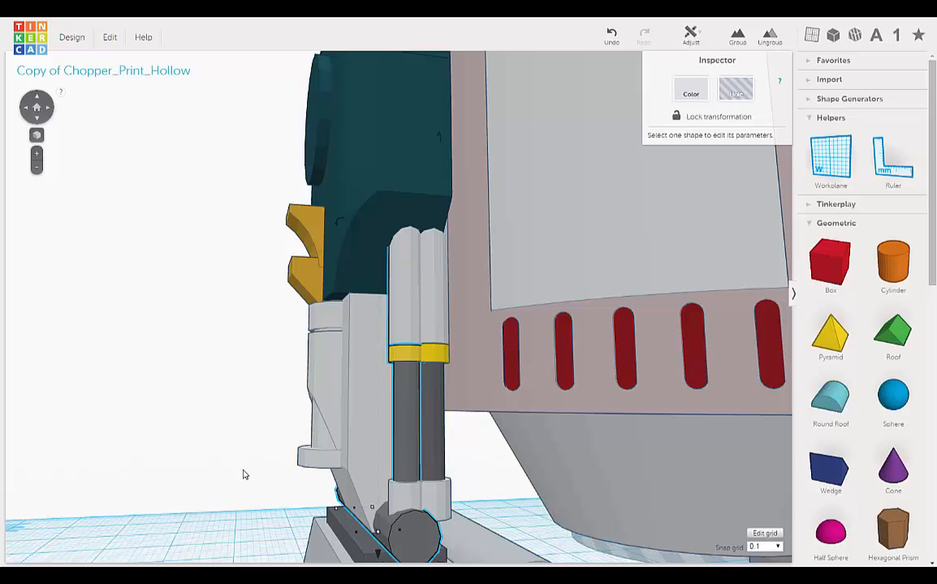
left_click(227, 408)
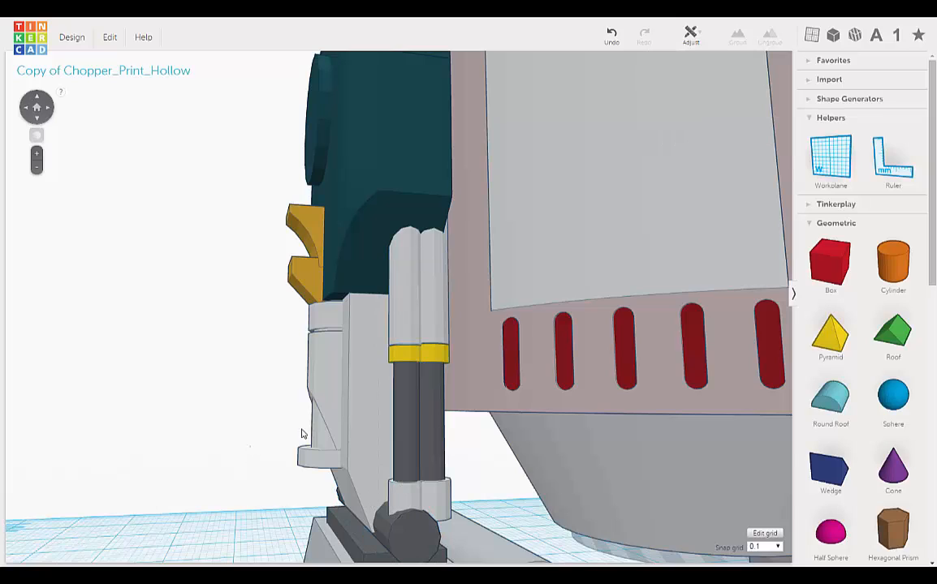
left_click(410, 502)
left_click(401, 439, "shift")
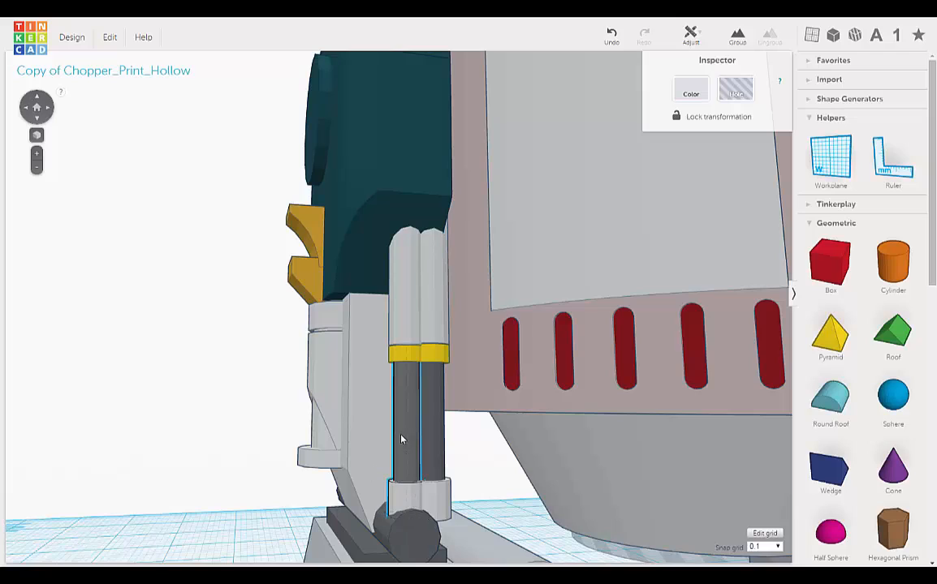
left_click(394, 370, "shift")
left_click(392, 357, "shift")
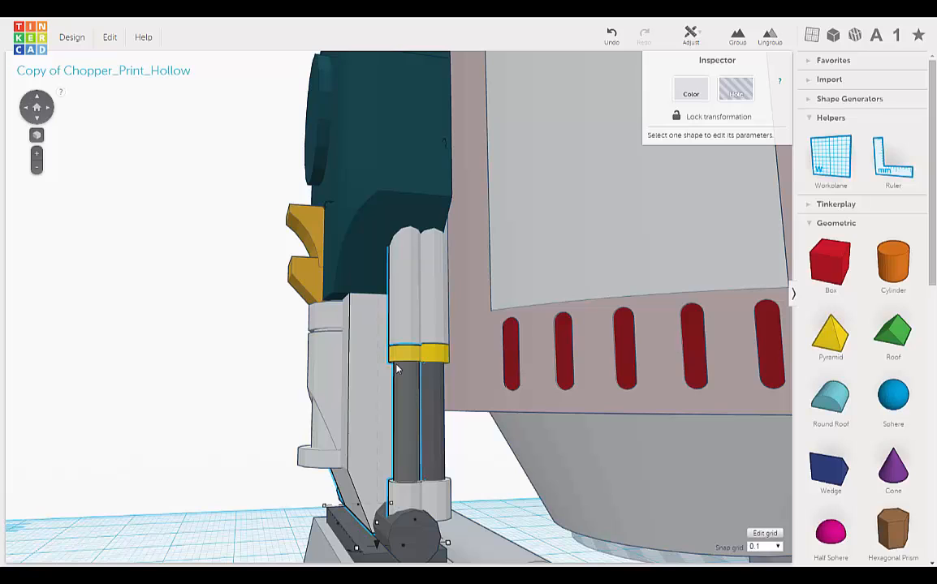
left_click(253, 449)
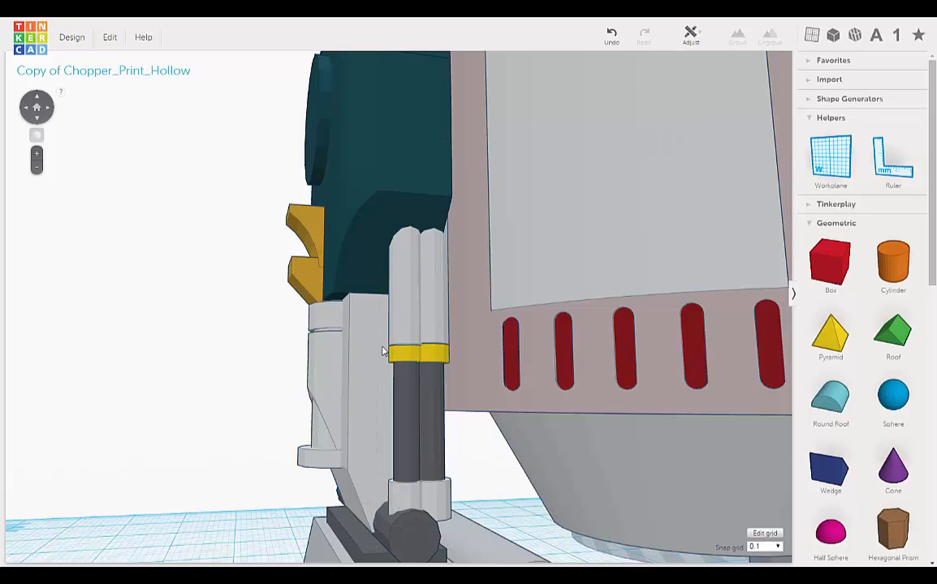
Step: Group the separate parts of the old front piston on the teal-topped leg, leaving out the dark base joint
left_click(408, 357)
scroll(406, 366, "up", 5)
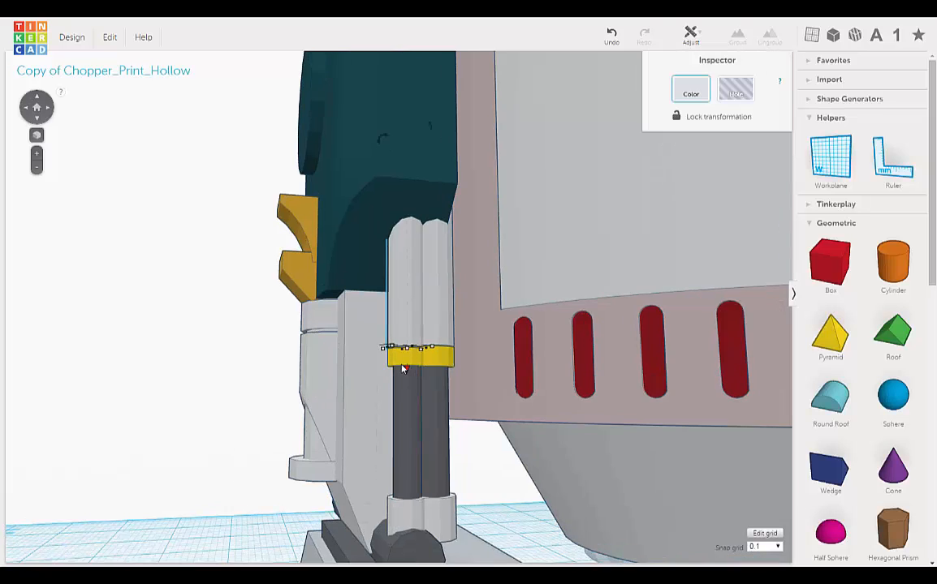
scroll(401, 404, "down", 5)
left_click(404, 438, "shift")
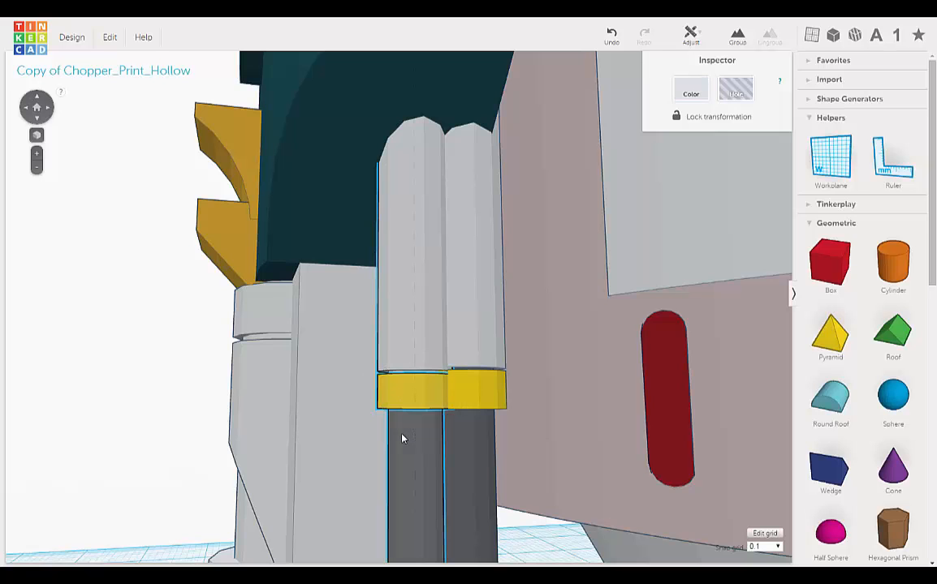
right_click_drag(403, 439, 418, 382)
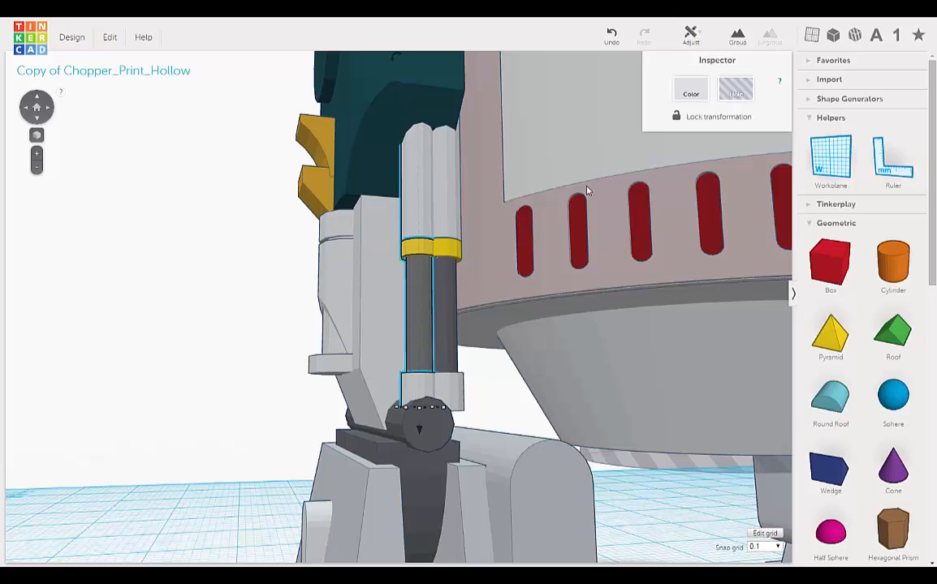
left_click(737, 36)
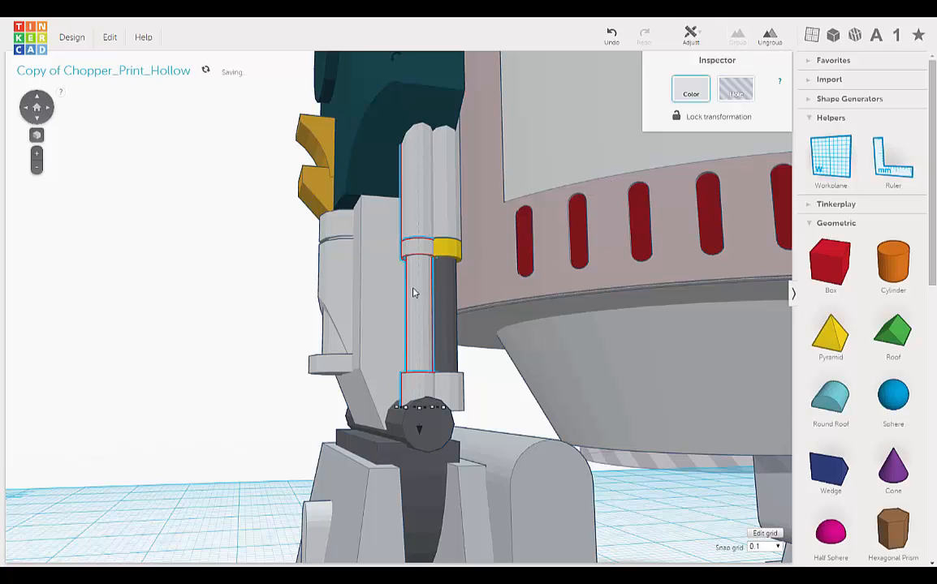
Step: Shift the duplicated front piston outward until it lines up with the old front piston on the teal-topped leg
right_click_drag(453, 337, 437, 315)
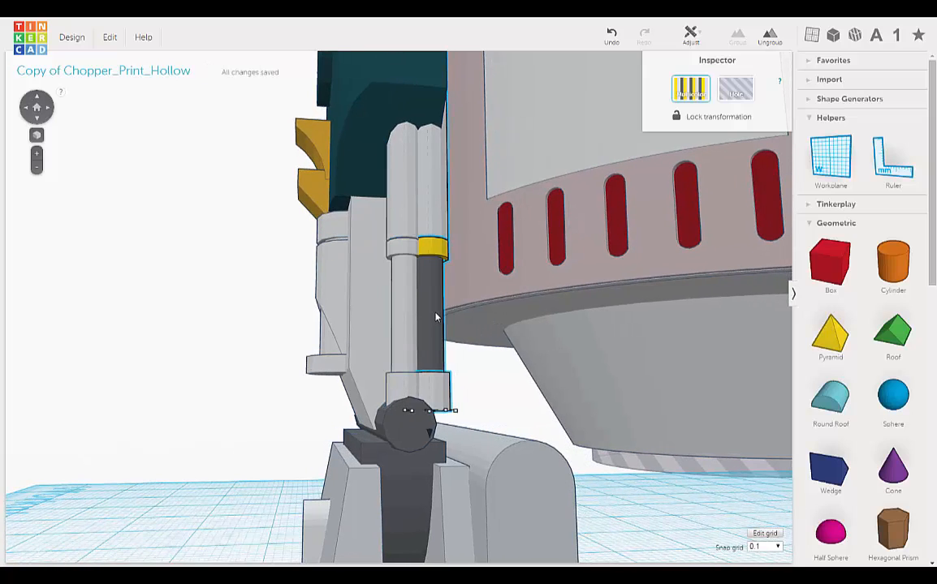
key("Left")
key("Left")
key("Left")
key("Left")
key("Left")
key("Left")
key("Left")
key("Left")
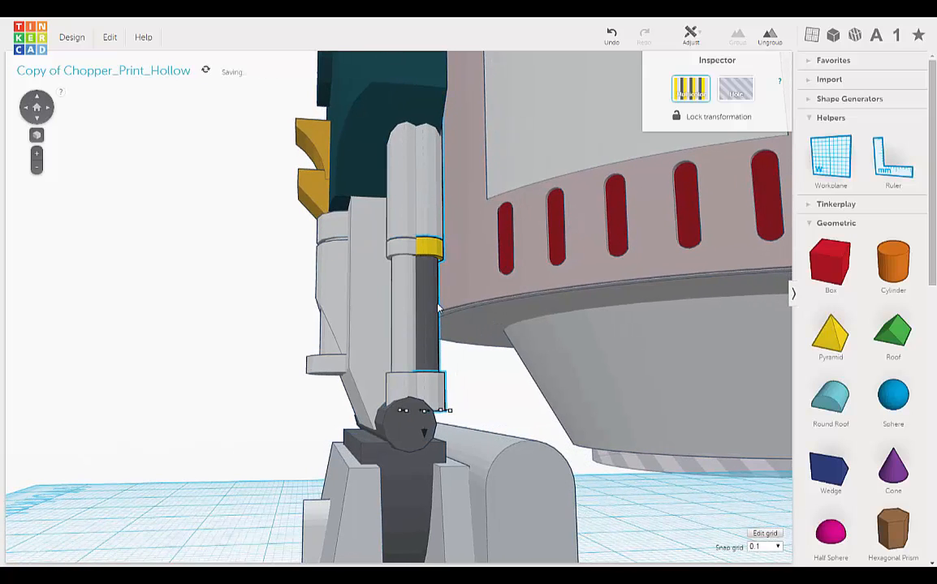
key("Left")
key("Left")
key("Left")
key("Left")
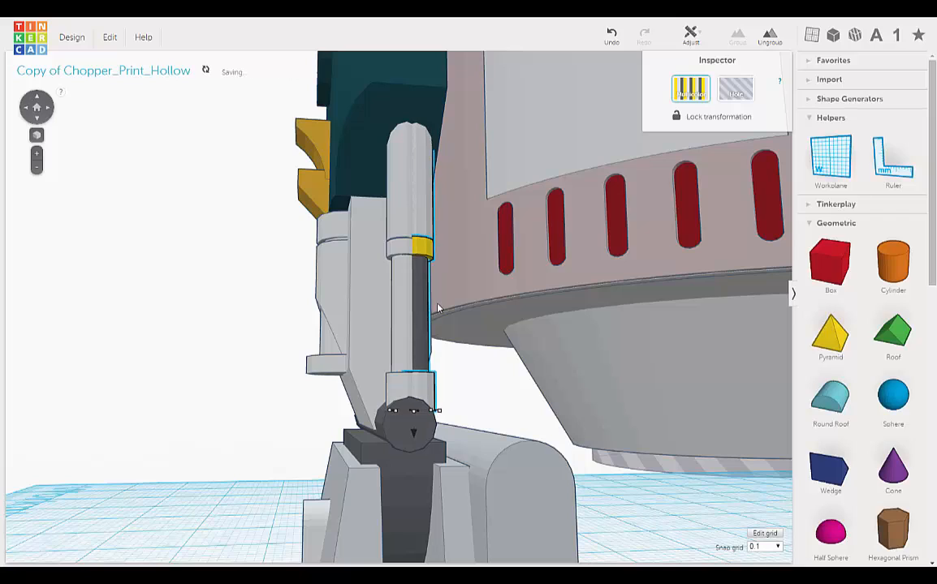
key("Left")
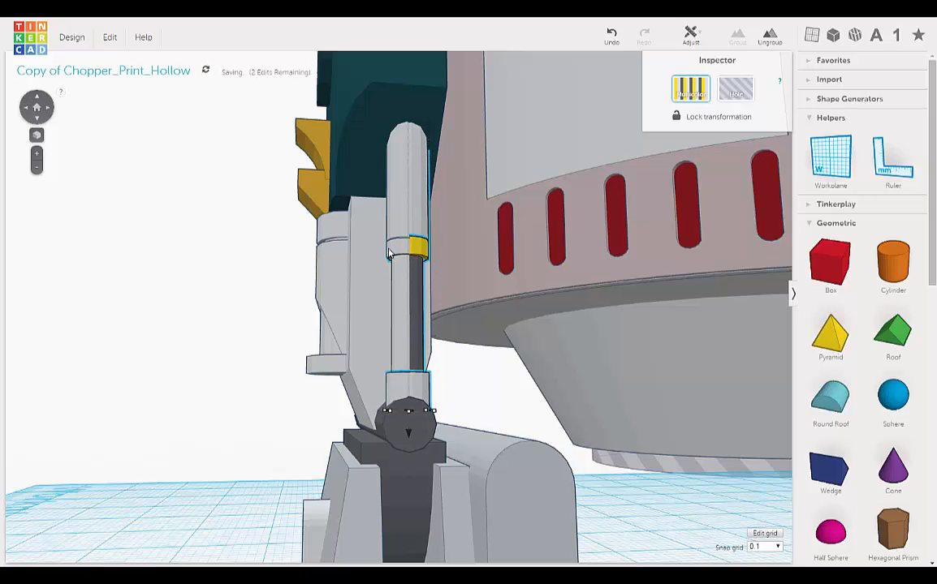
key("Left")
key("Left")
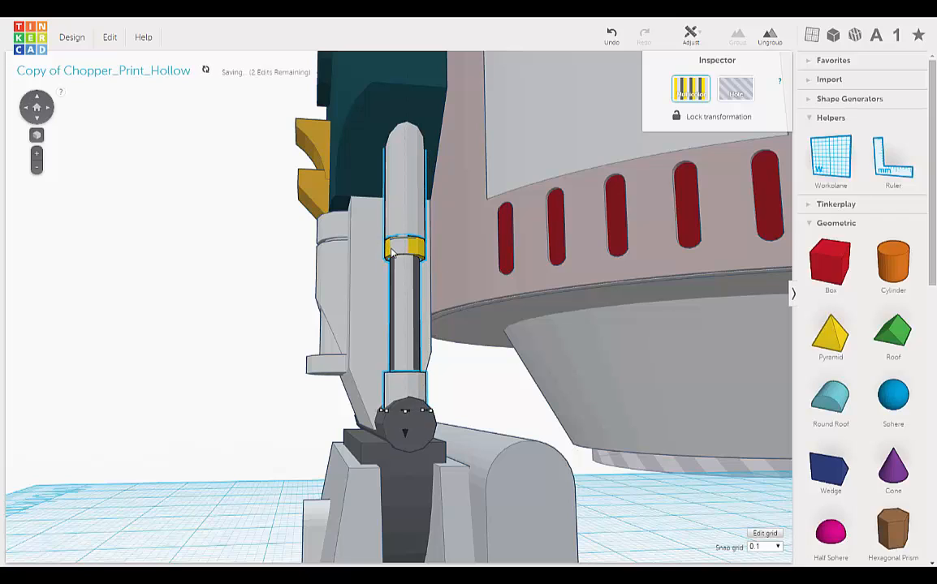
key("Right")
key("Right")
Step: Delete the old front piston and nudge its yellow-ringed replacement slightly outward on the teal-topped leg
left_click(397, 267)
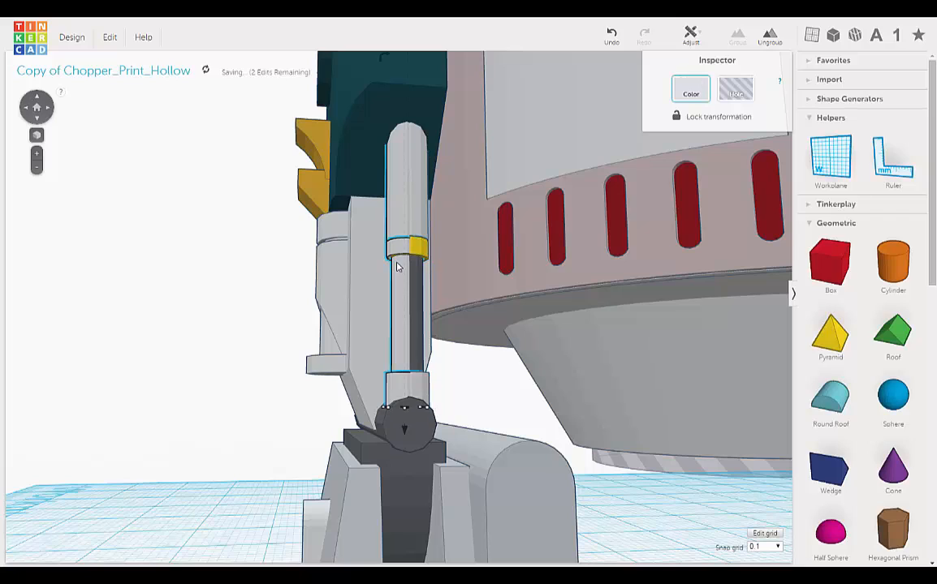
key("Escape")
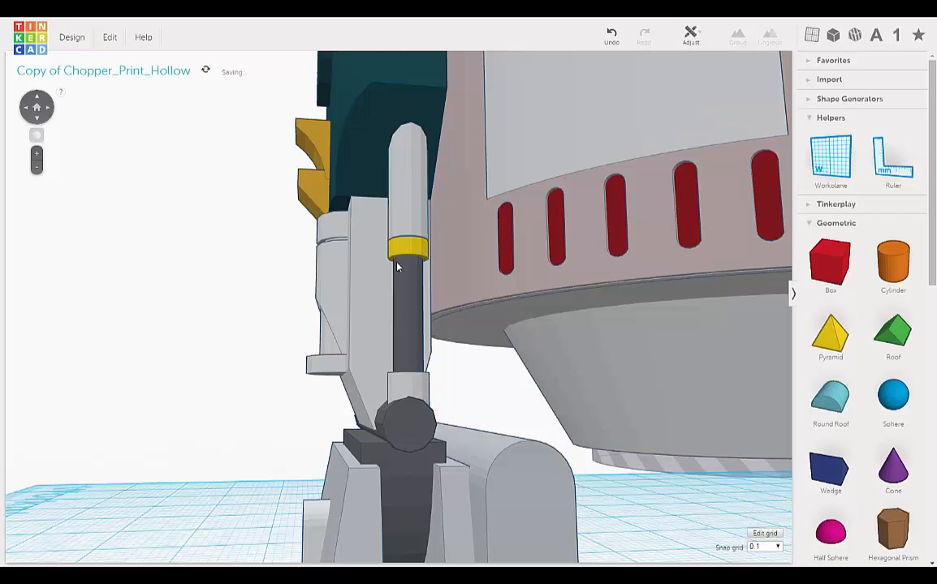
left_click(408, 278)
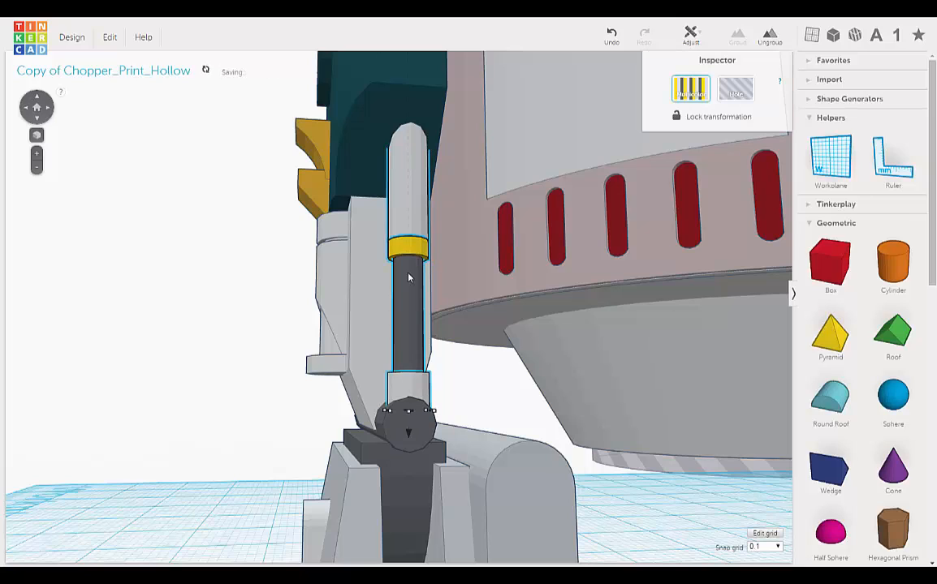
key("Left")
key("Left")
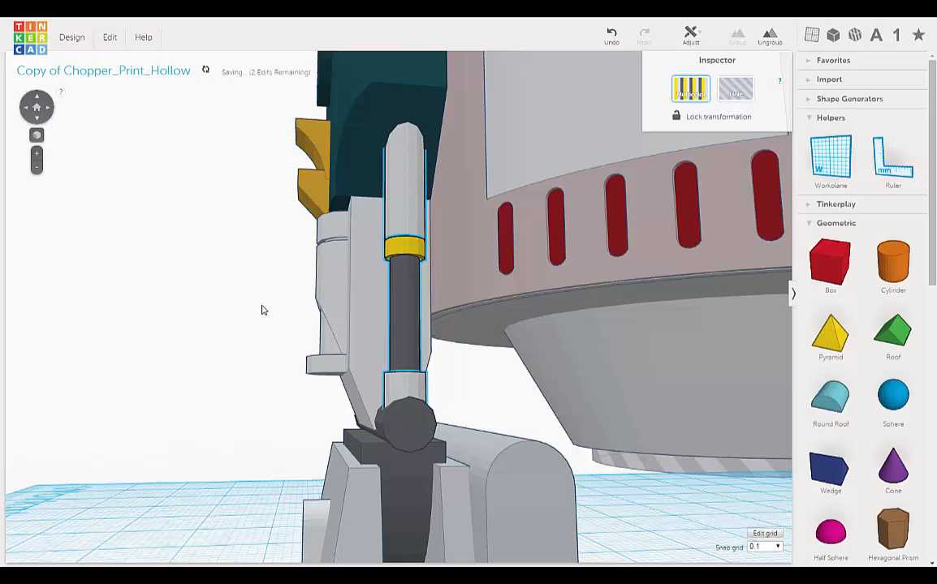
Step: Undo the latest nudges of the replacement piston and the deletion of the old front piston on the teal-topped leg
right_click_drag(262, 310, 525, 369)
right_click_drag(433, 365, 222, 357)
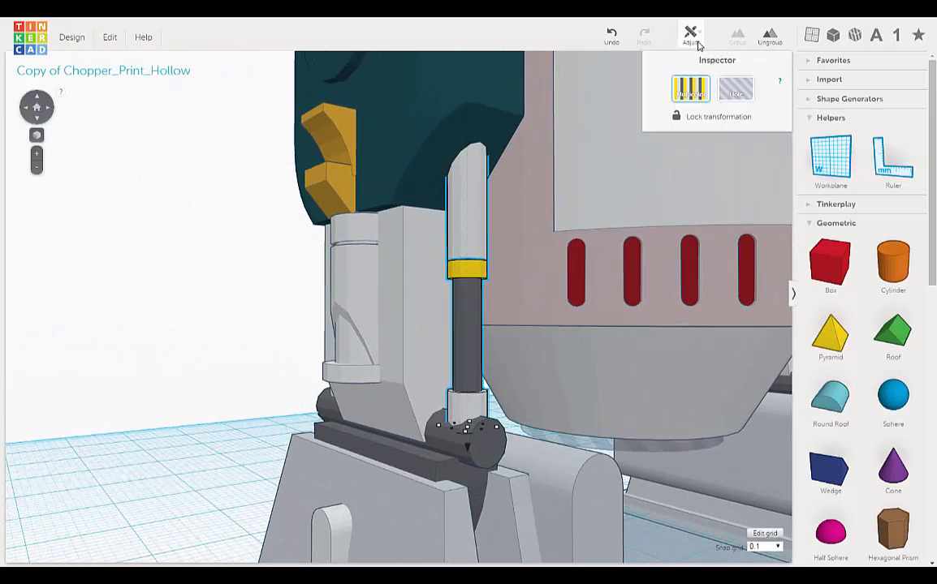
left_click(612, 37)
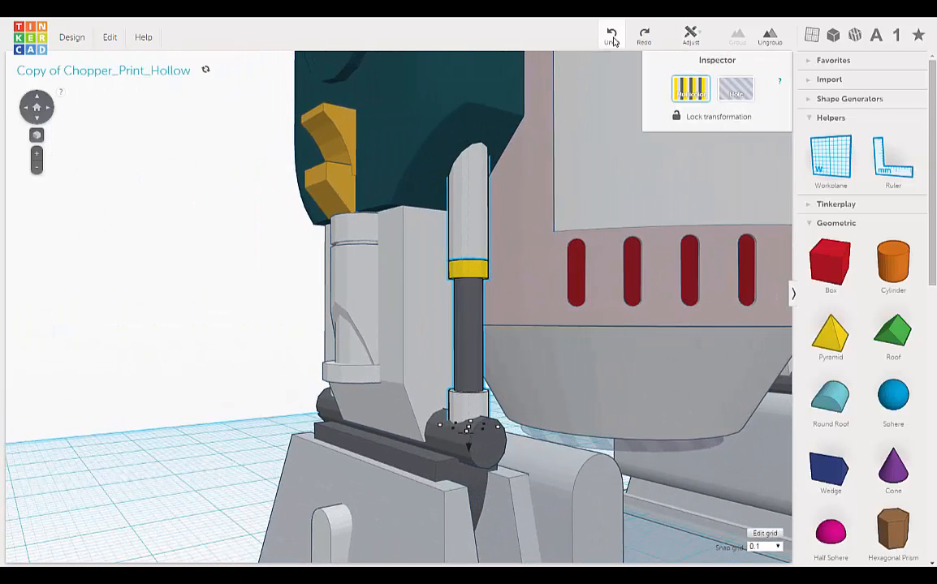
left_click(612, 36)
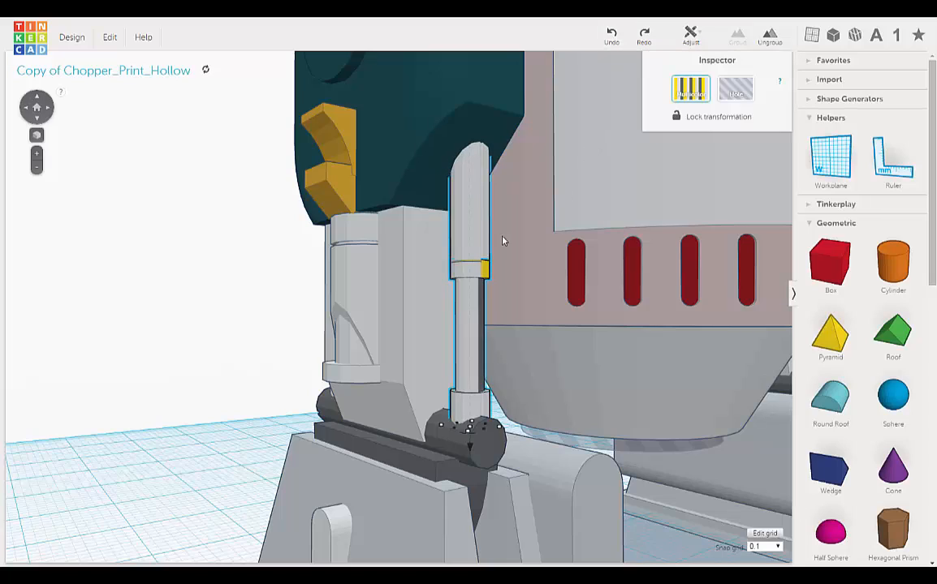
Step: Undo the duplicated front piston's remaining moves step by step, back to its position beside the old front piston
right_click_drag(321, 255, 393, 257)
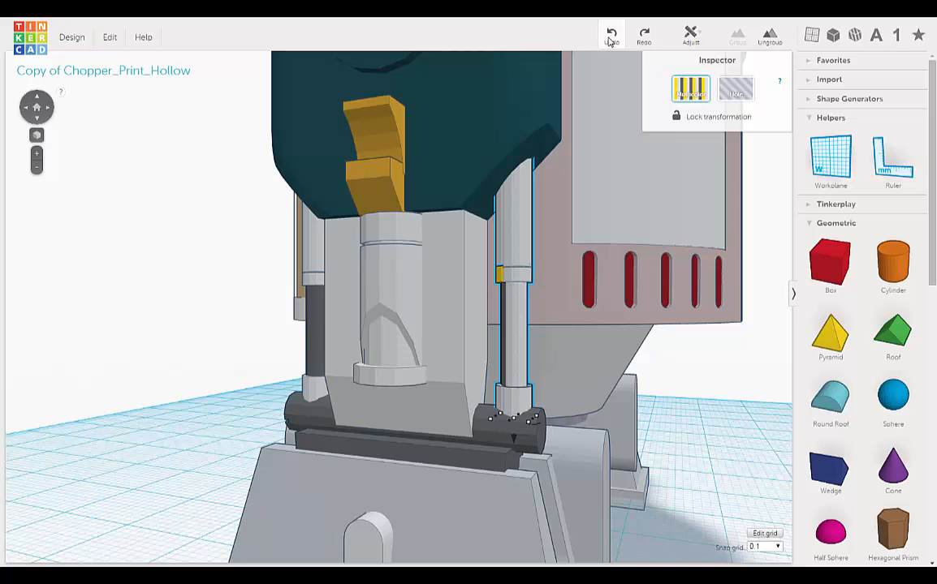
left_click(608, 40)
left_click(610, 39)
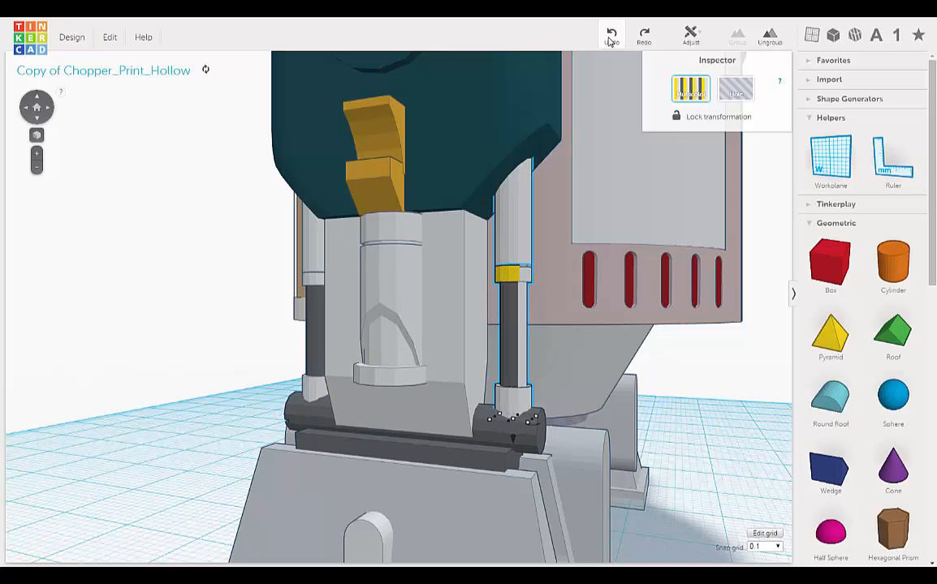
left_click(611, 39)
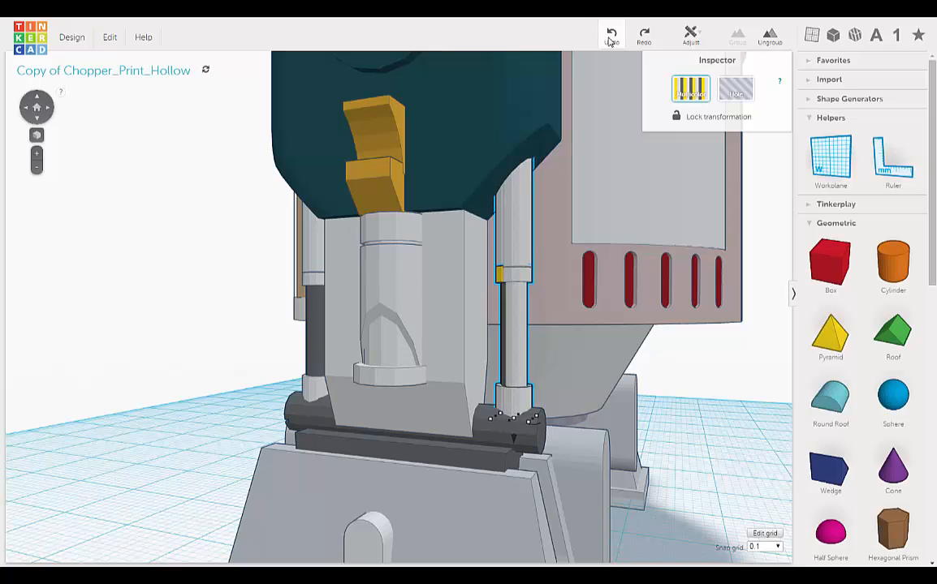
left_click(609, 41)
left_click(610, 39)
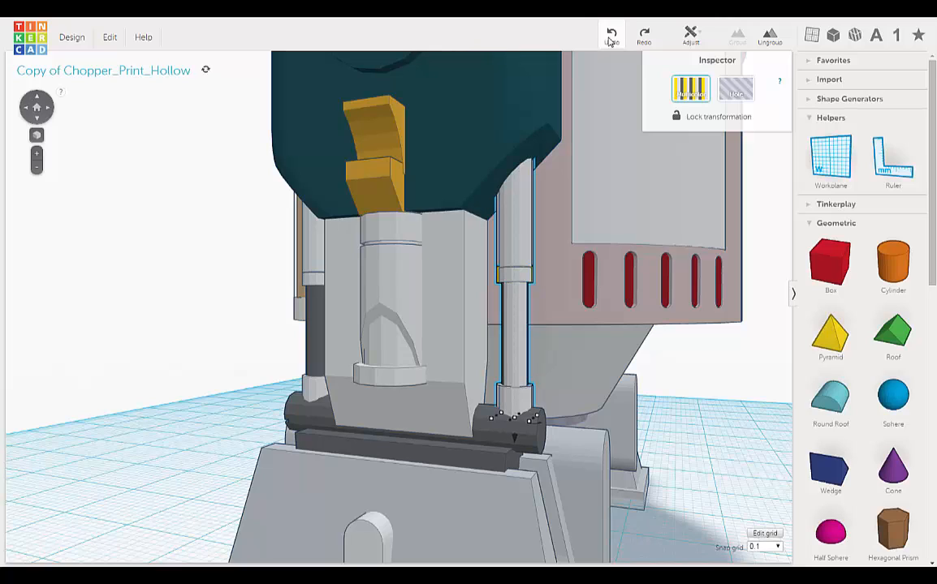
left_click(610, 39)
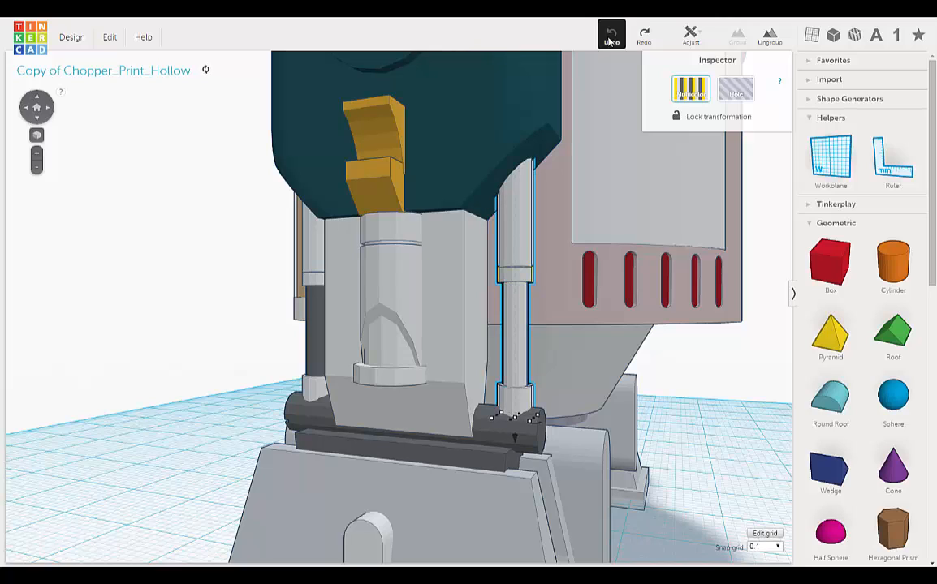
right_click_drag(573, 295, 462, 259)
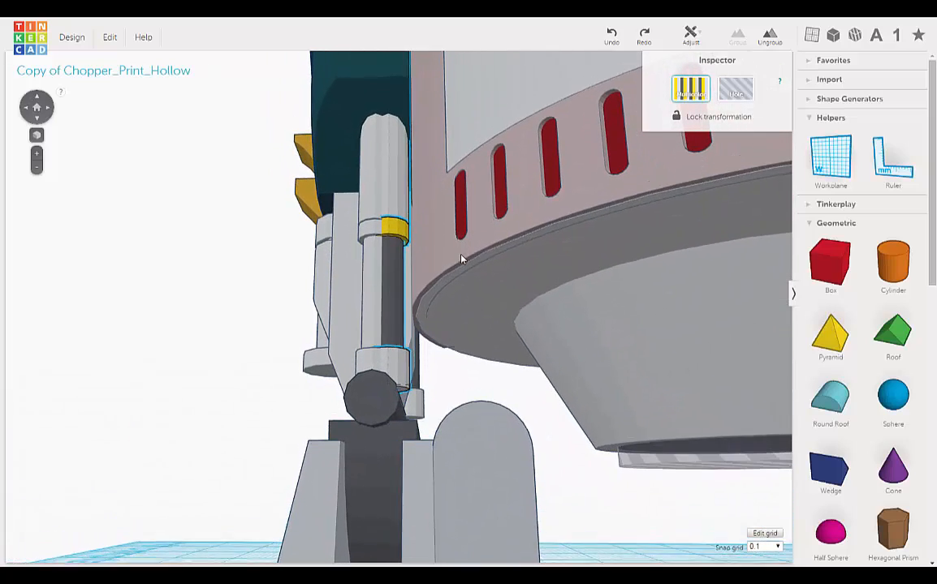
left_click(612, 35)
left_click(612, 35)
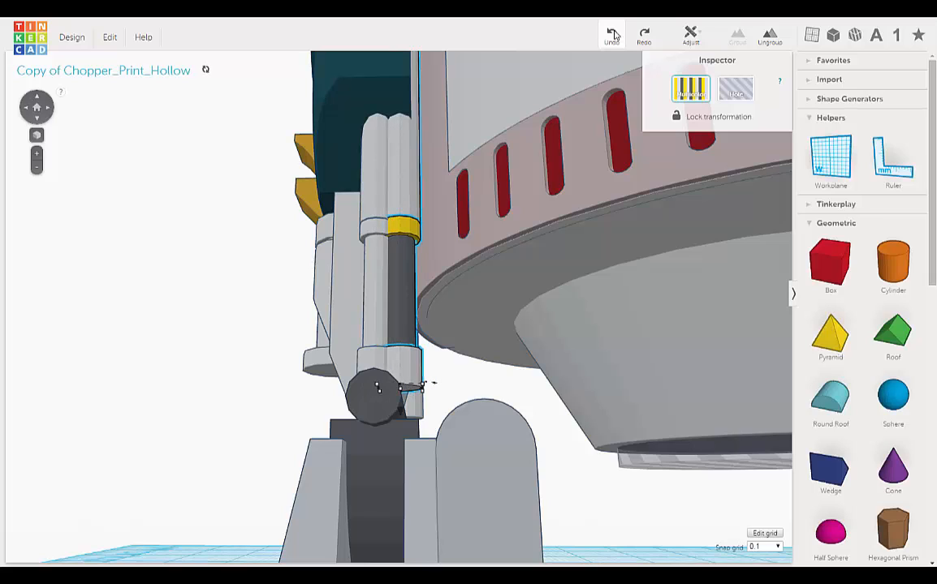
left_click(612, 35)
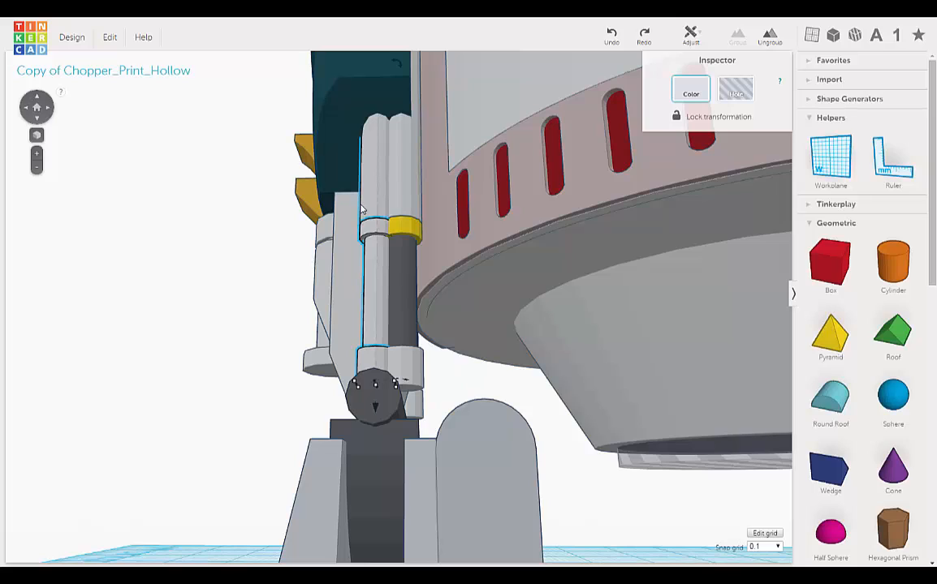
Step: Move both duplicated pistons together outward until the front one lines up with the old front piston on the teal-topped leg
left_click(415, 355)
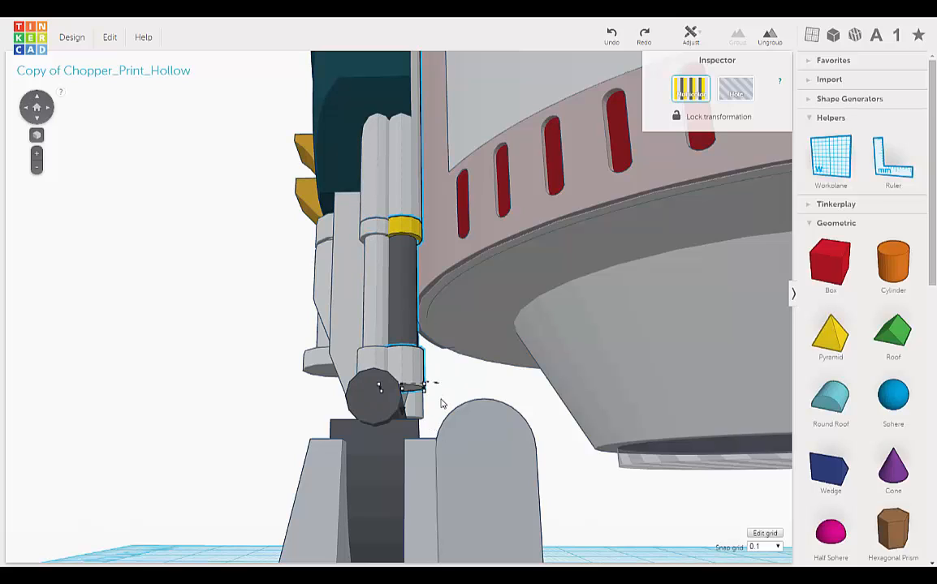
left_click(417, 409, "shift")
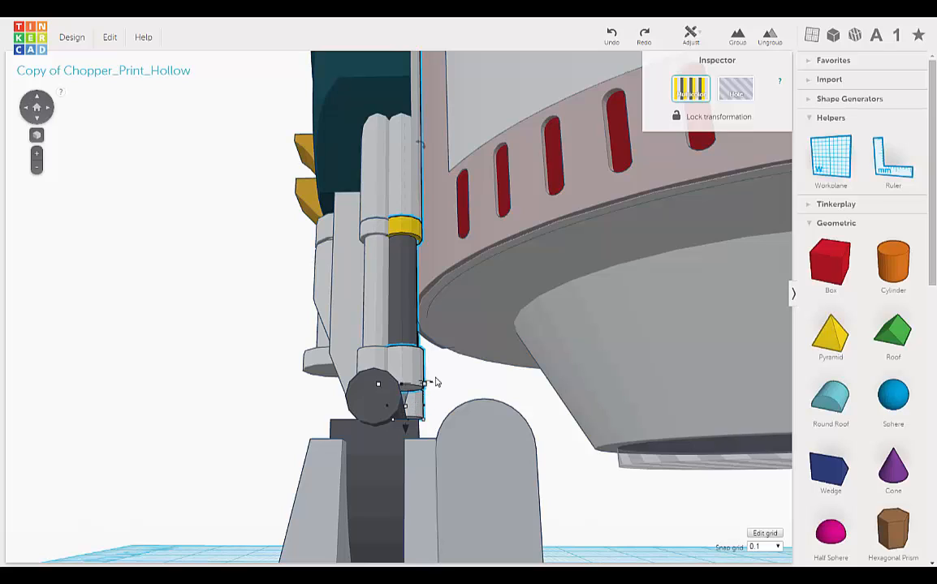
key("Left")
key("Left")
key("Left")
key("Left")
key("Left")
key("Left")
key("Left")
key("Left")
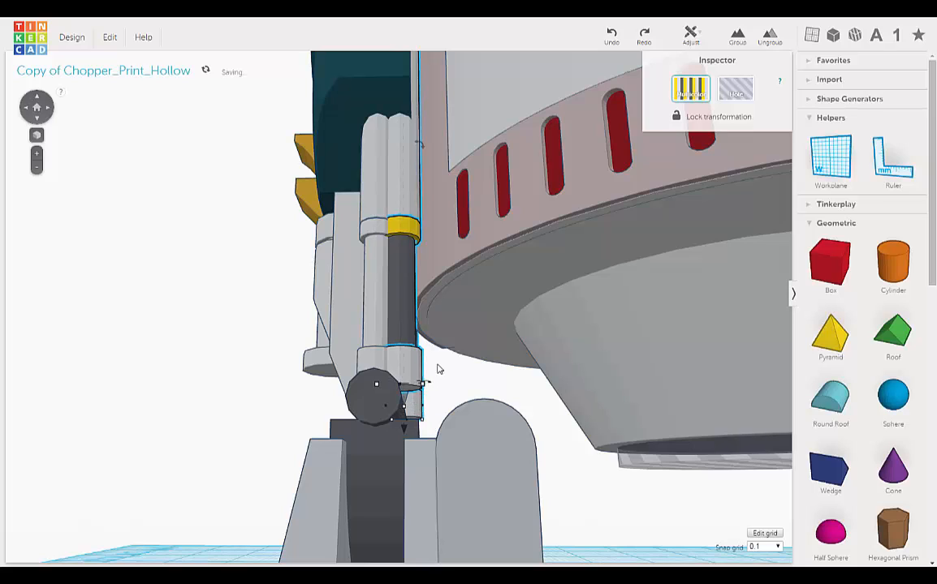
key("Left")
key("Left")
key("Left")
key("Left")
key("Left")
key("Left")
key("Left")
key("Left")
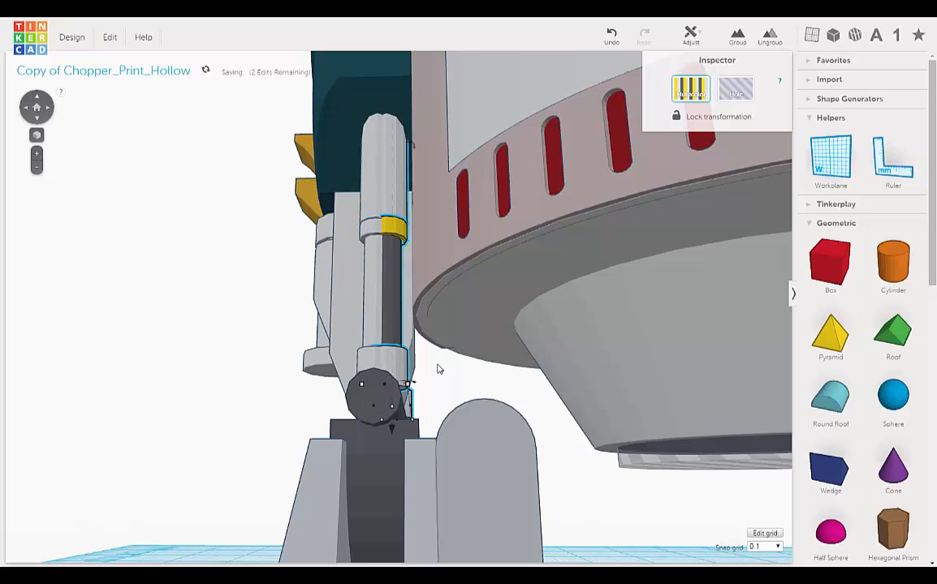
key("Left")
key("Left")
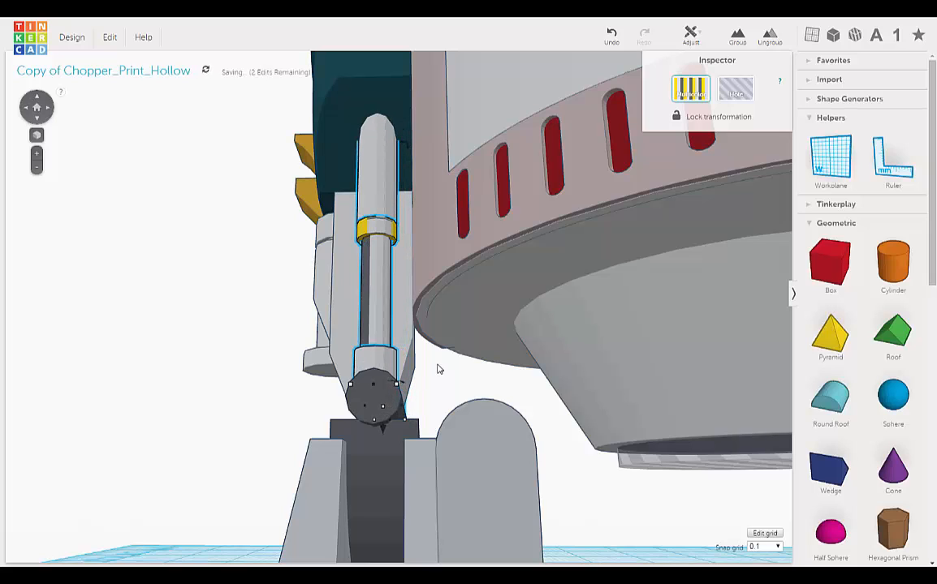
key("Right")
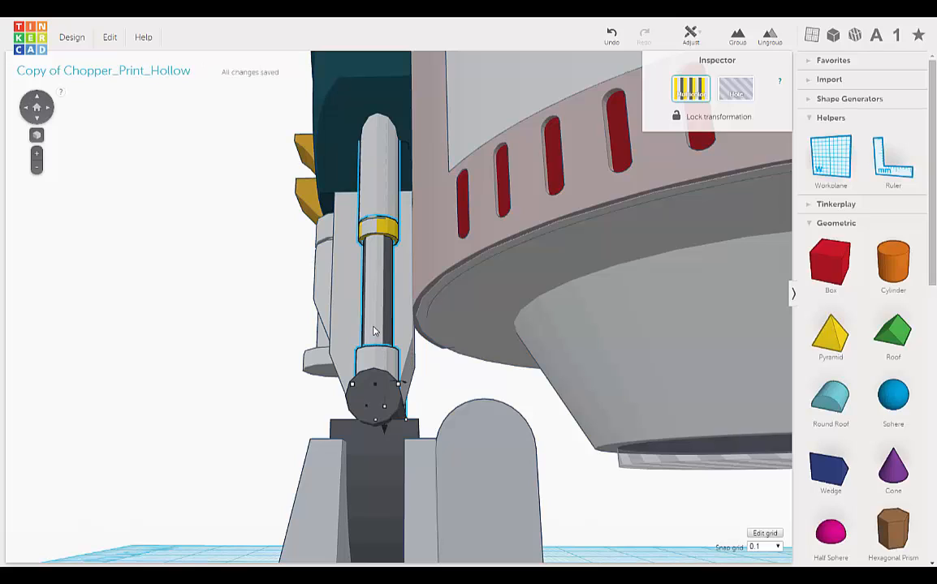
key("Right")
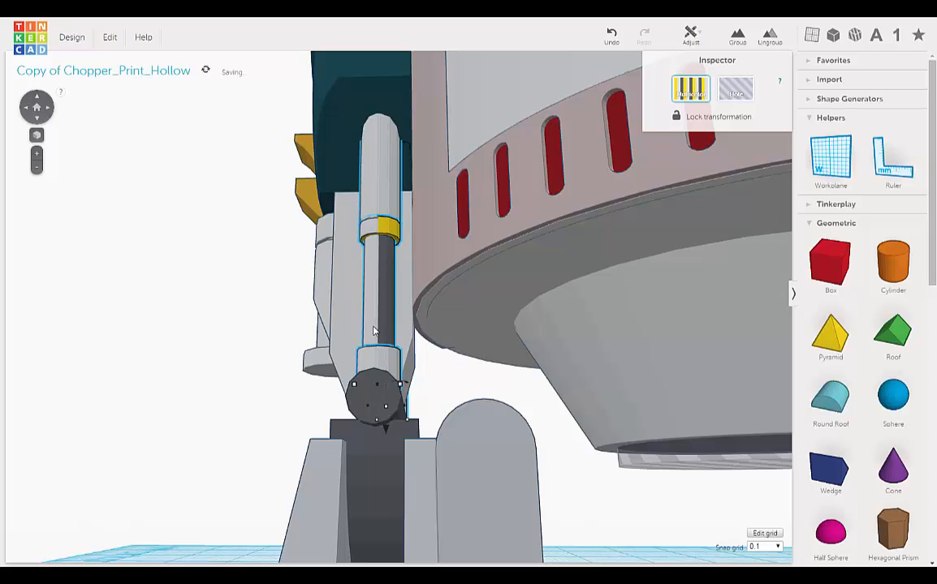
key("Right")
Step: Delete the old front piston from the teal-topped leg and select its yellow-ringed replacement
left_click(369, 297)
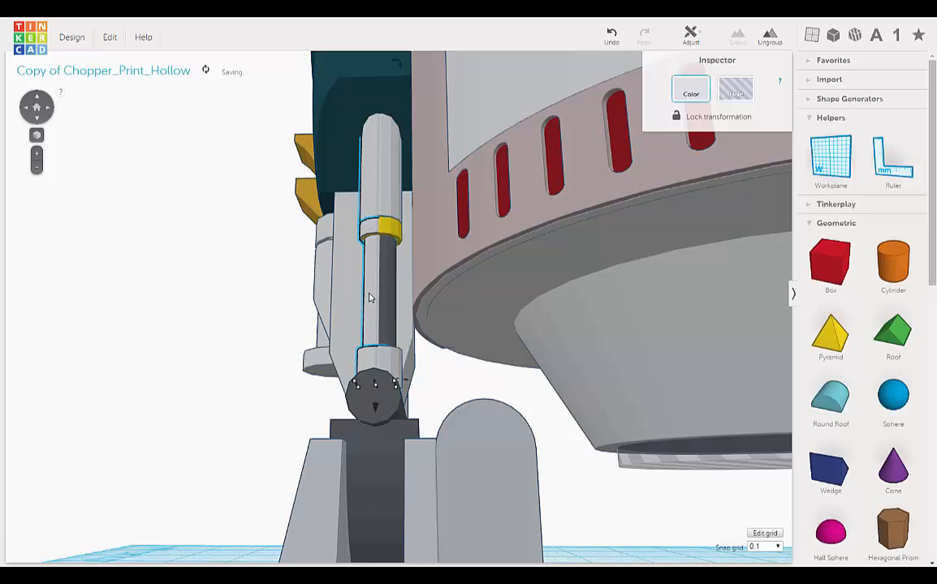
key("Escape")
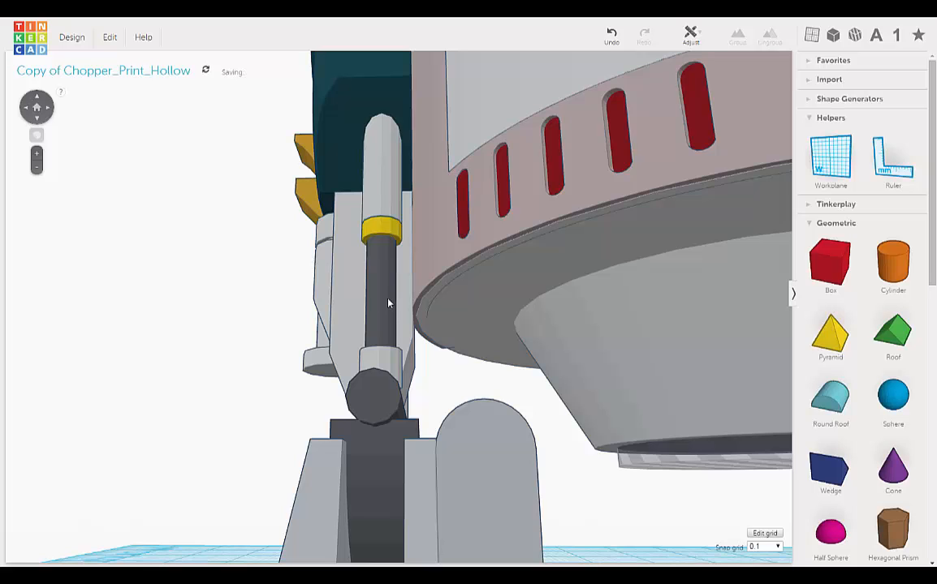
left_click(387, 303)
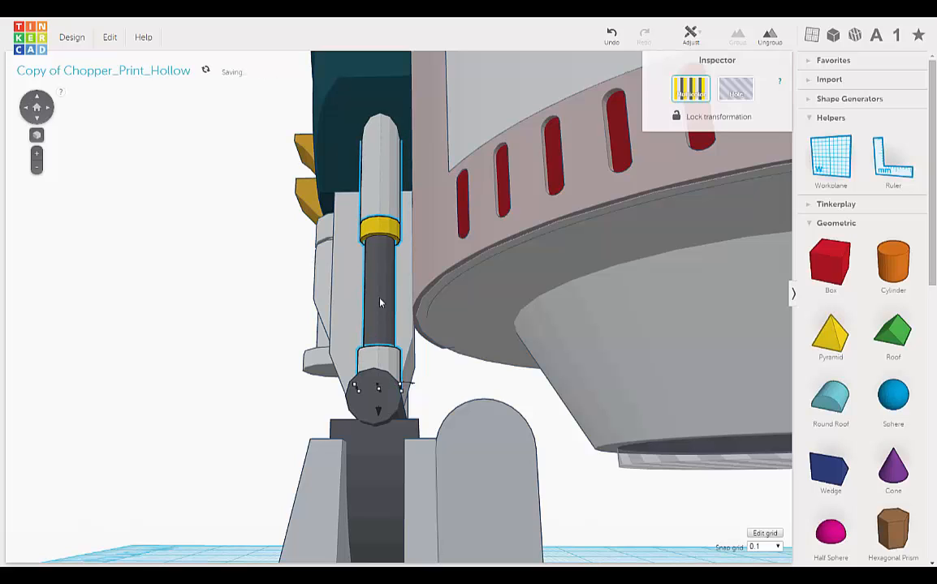
Step: Nudge the yellow-ringed rear piston slightly toward the body, beside the old rear piston on the teal-topped leg
right_click_drag(268, 304, 669, 348)
scroll(387, 271, "up", 2)
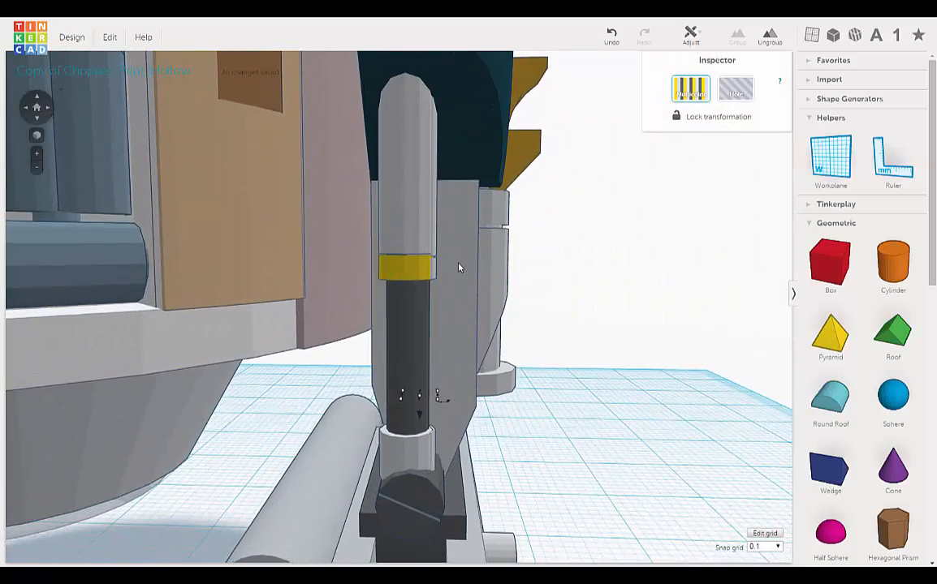
left_click(436, 252)
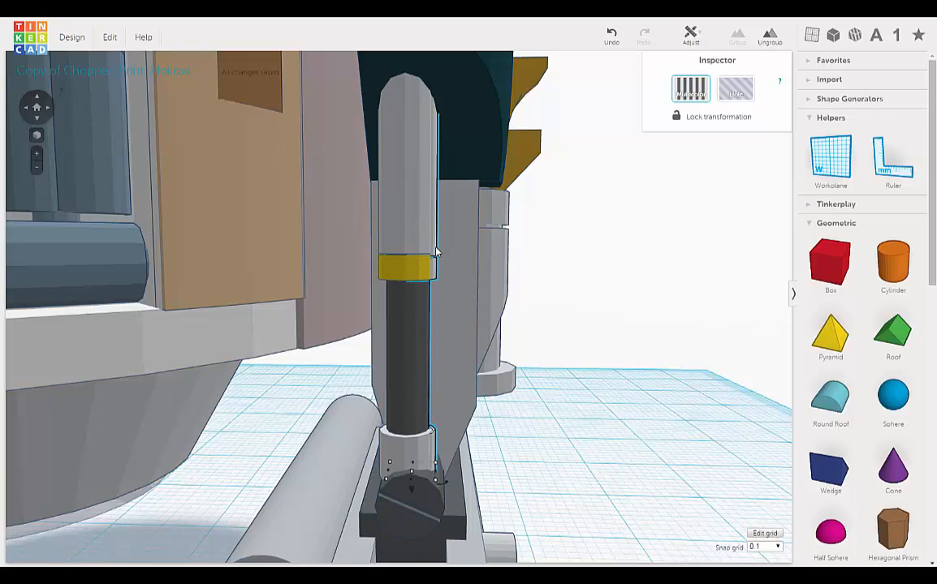
right_click_drag(498, 480, 327, 241)
left_click(326, 240)
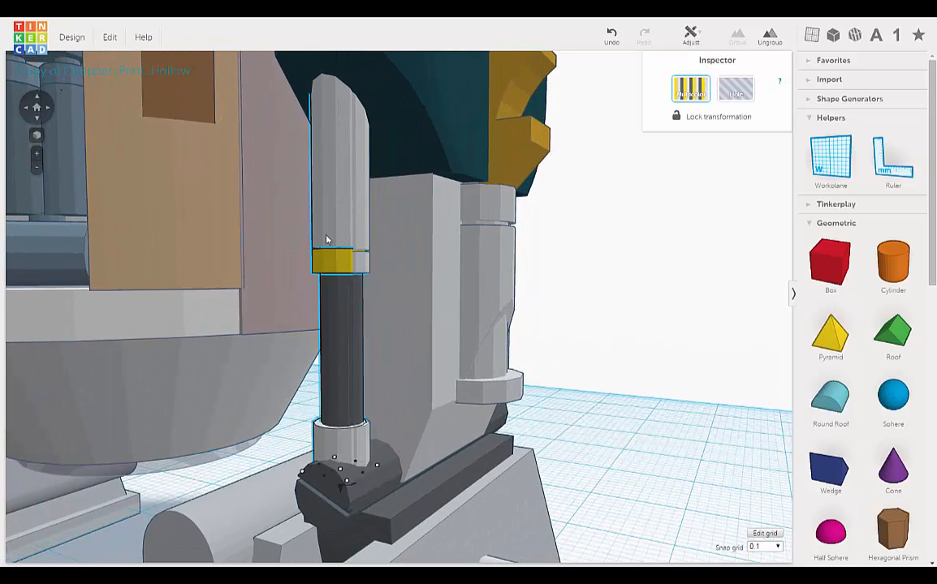
key("Left")
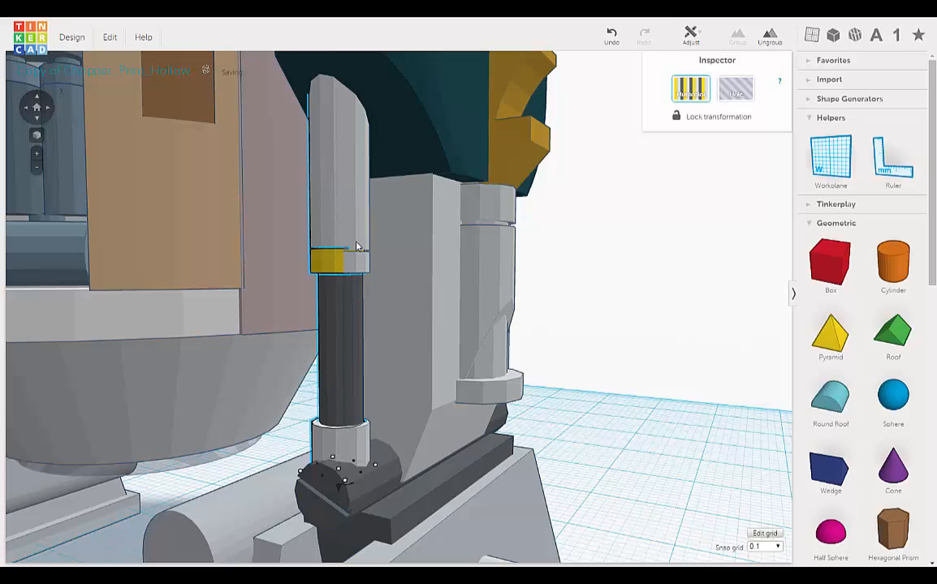
Step: Delete the duplicated rear piston, the old rear piston and the leftover ring from the teal-topped leg
key("Delete")
left_click(356, 249)
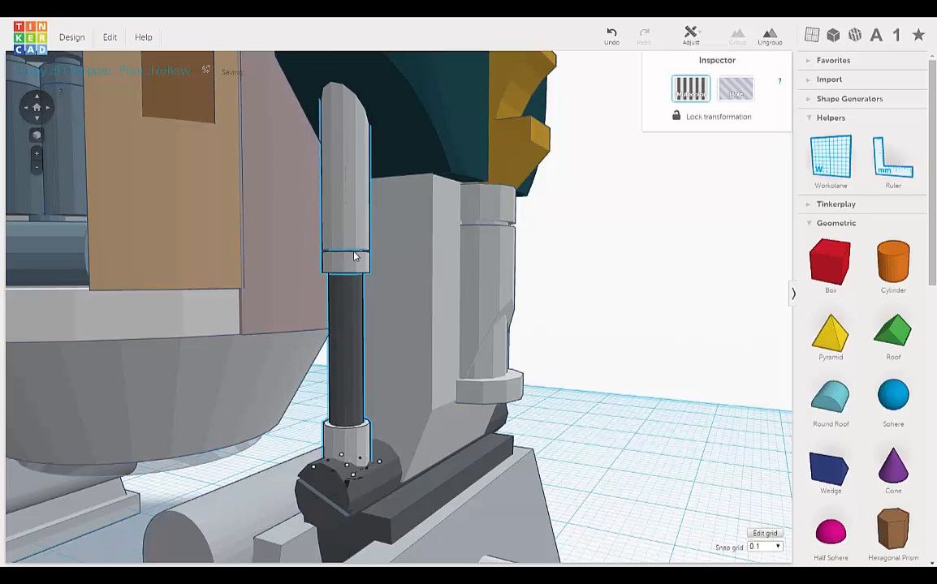
key("Delete")
left_click(352, 252)
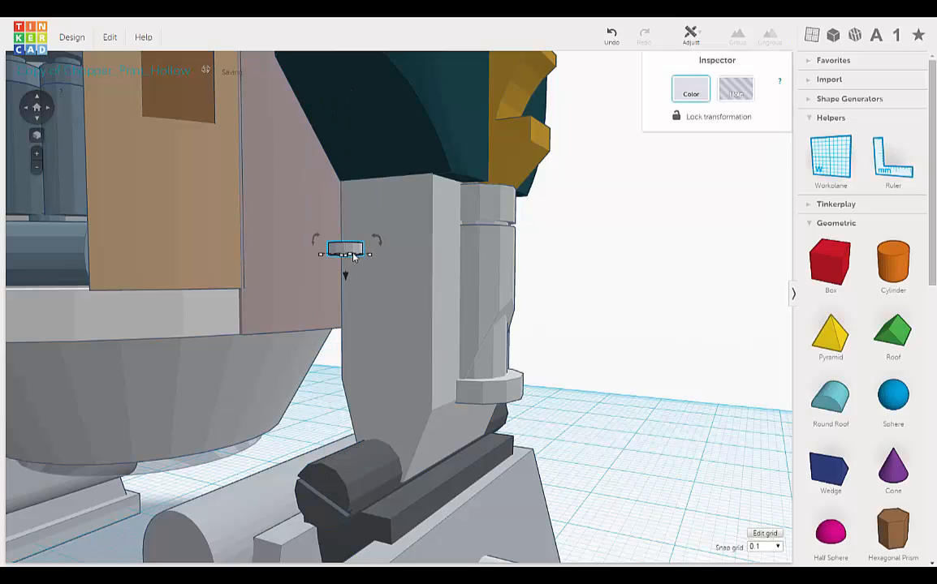
key("Delete")
right_click_drag(348, 278, 336, 273)
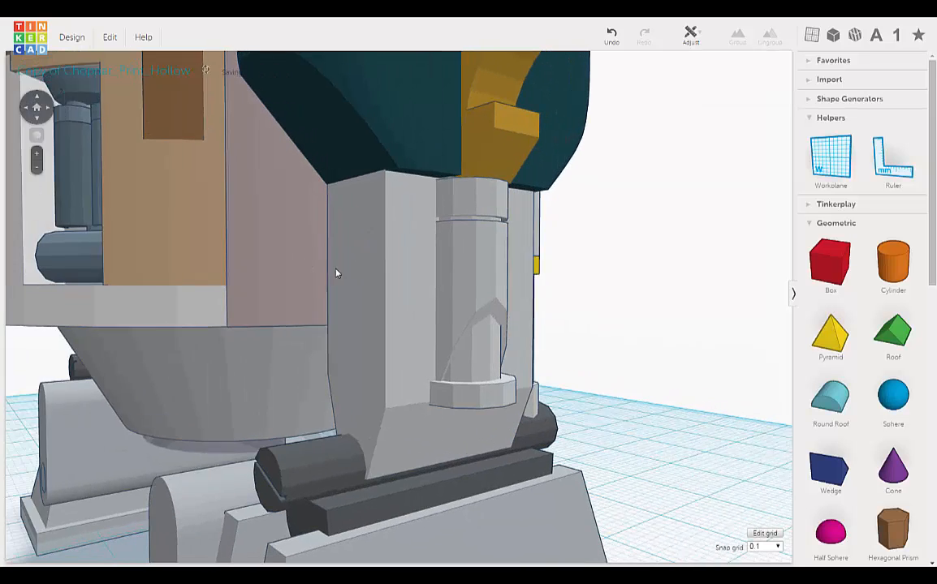
Step: Duplicate the yellow-ringed front piston on the teal-topped leg
left_click(548, 247)
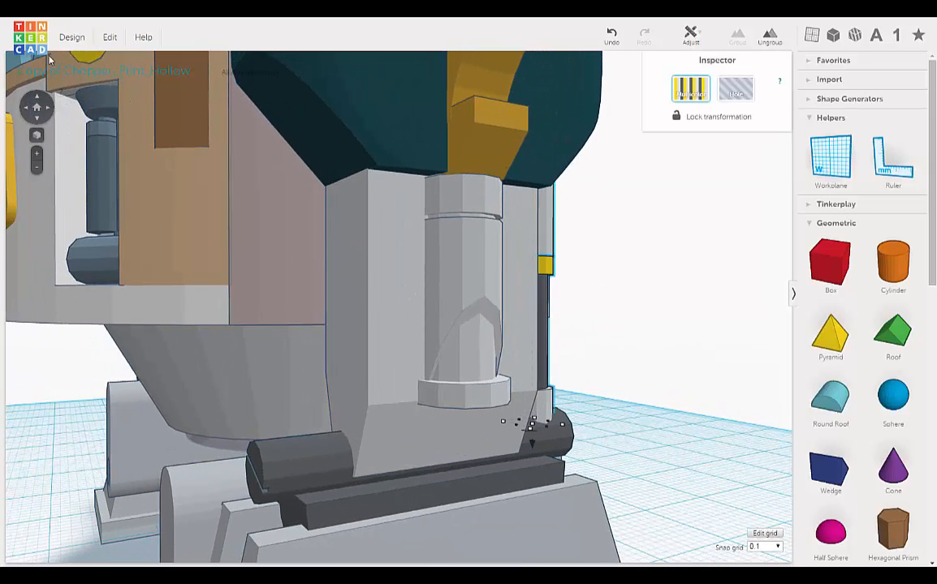
left_click(112, 37)
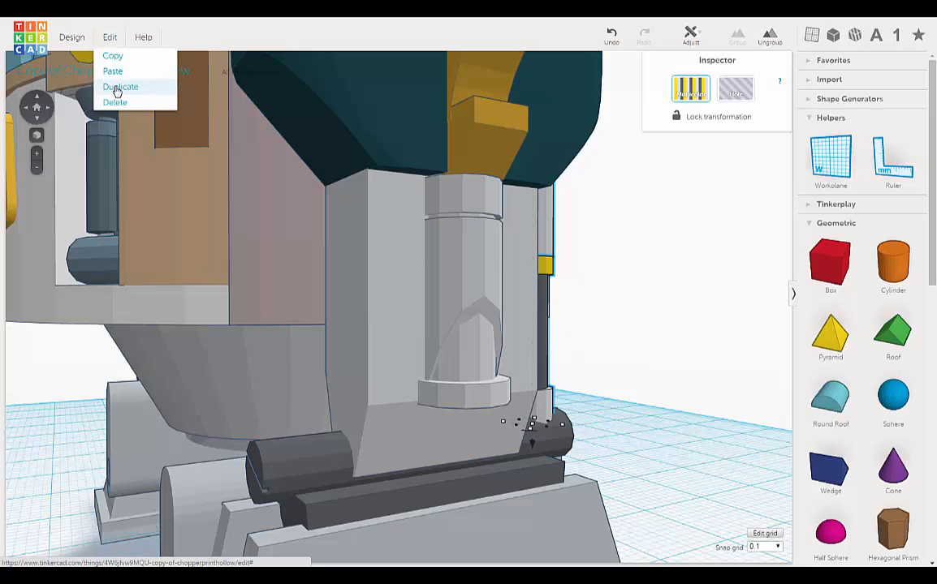
left_click(114, 84)
Step: Move the duplicated piston straight across the leg to the rear end of the dark base joint, opposite the front piston
right_click_drag(477, 263, 426, 259)
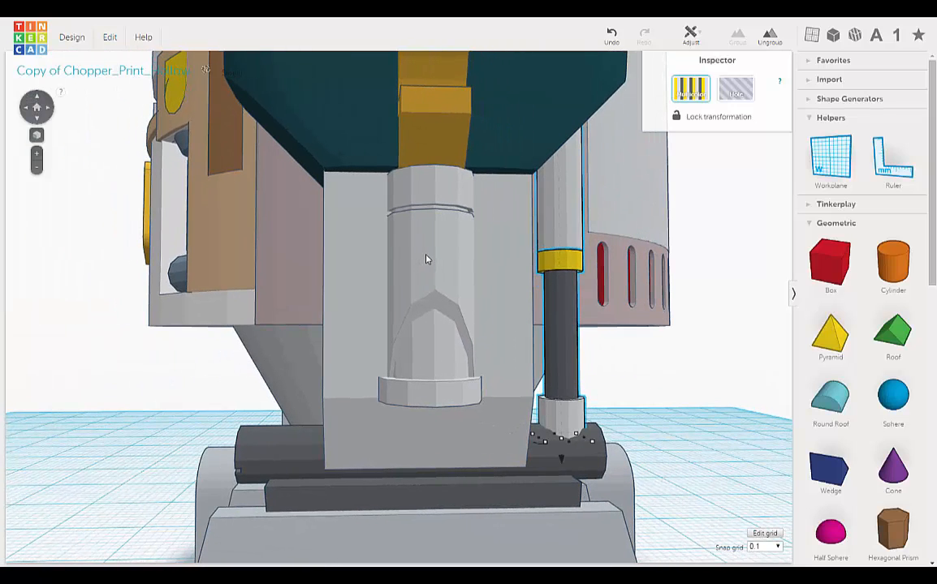
key("Left")
key("Left")
key("Left")
key("Left")
key("Left")
key("Left")
key("Left")
key("Left")
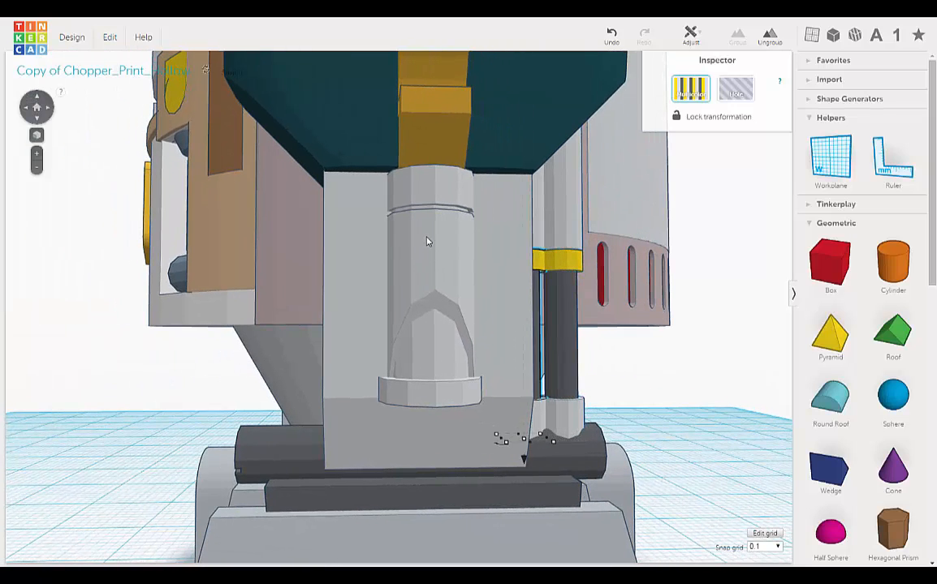
key("Left")
key("Left")
key("Left")
key("Left")
key("Left")
key("Left")
key("Left")
key("Left")
key("Left")
key("Left")
key("Left")
key("Left")
key("Left")
key("Left")
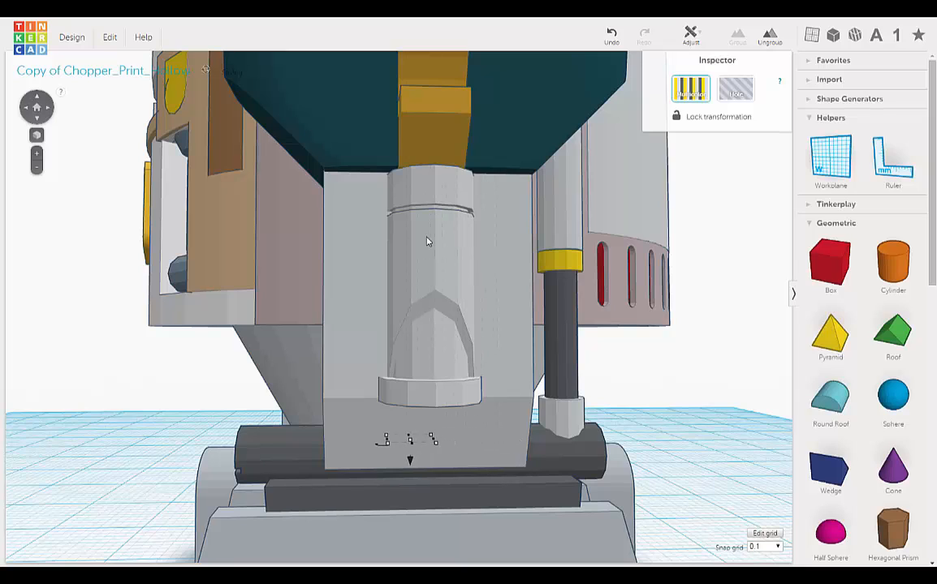
key("Left")
key("Left")
key("Left")
key("Left")
key("Left")
key("Left")
key("Left")
key("Left")
key("Left")
key("Left")
key("Left")
key("Left")
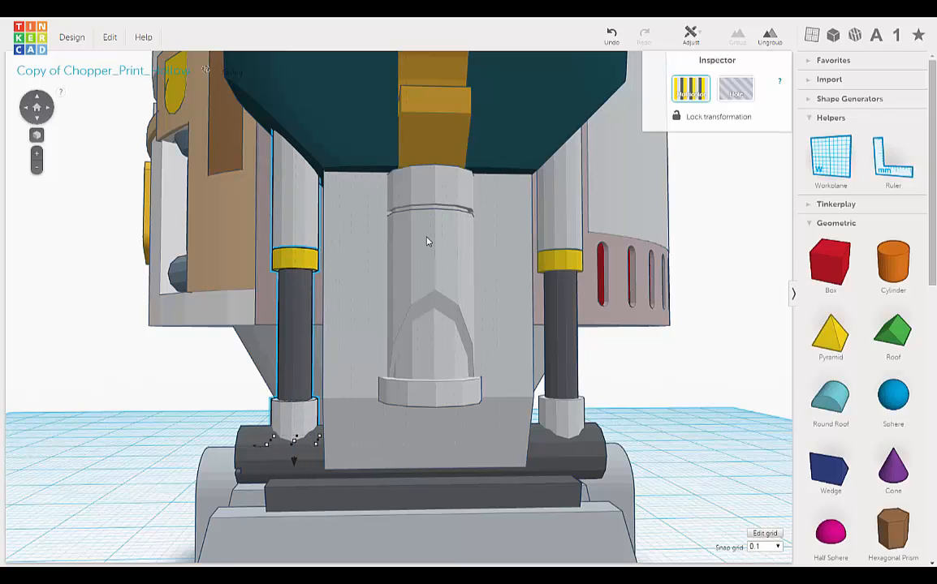
key("Left")
key("Left")
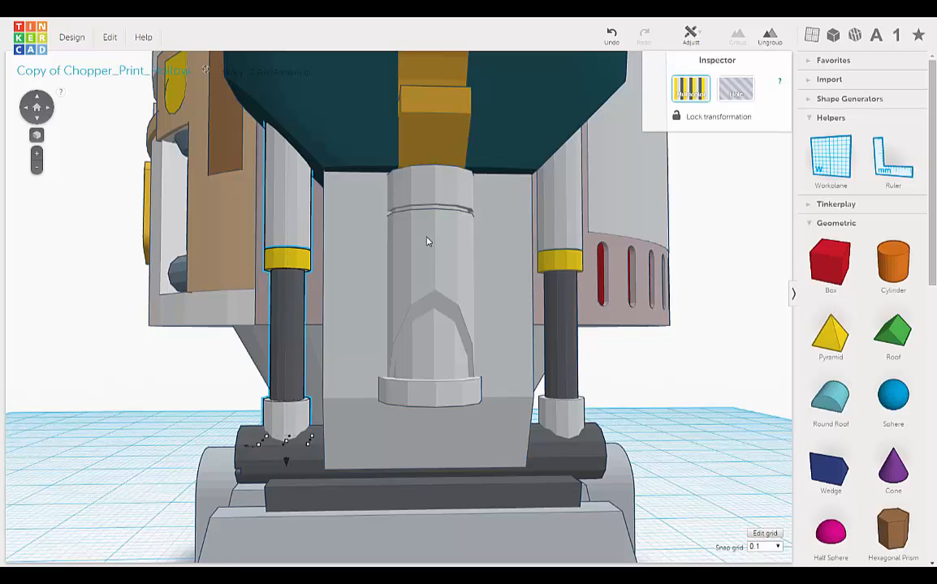
Step: Nudge the selected piston outward along the teal-topped leg's dark joint and both pistons slightly away from the body
key("Left")
key("Left")
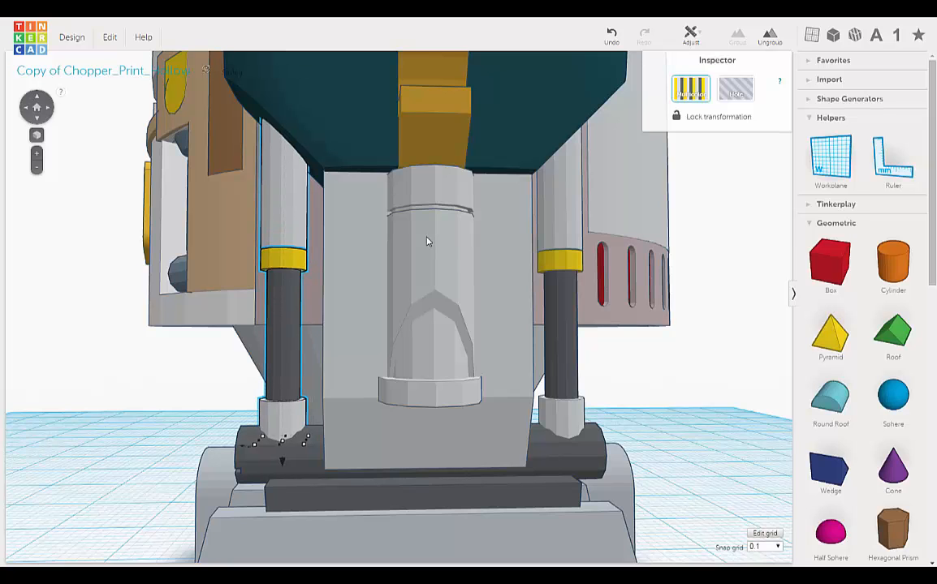
right_click_drag(445, 250, 544, 255)
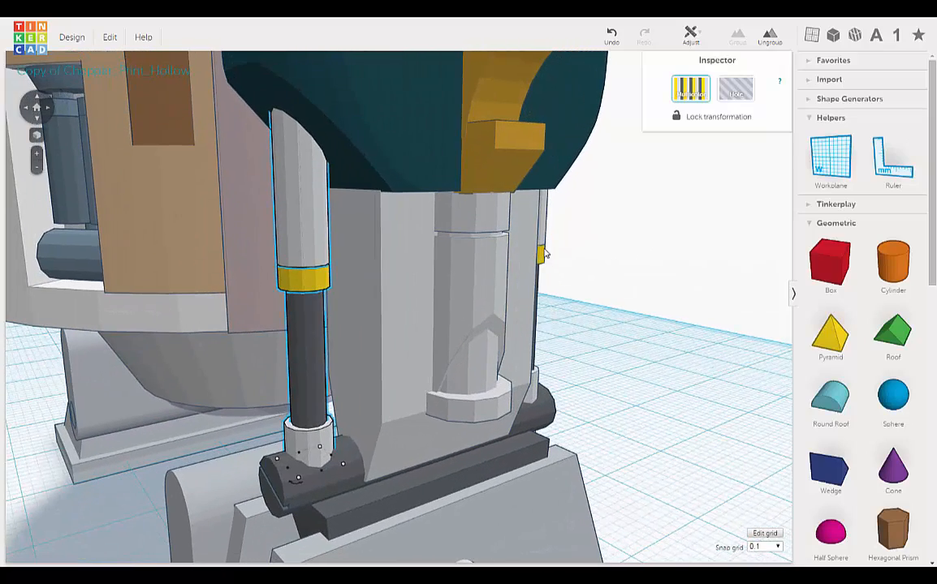
left_click(546, 246, "shift")
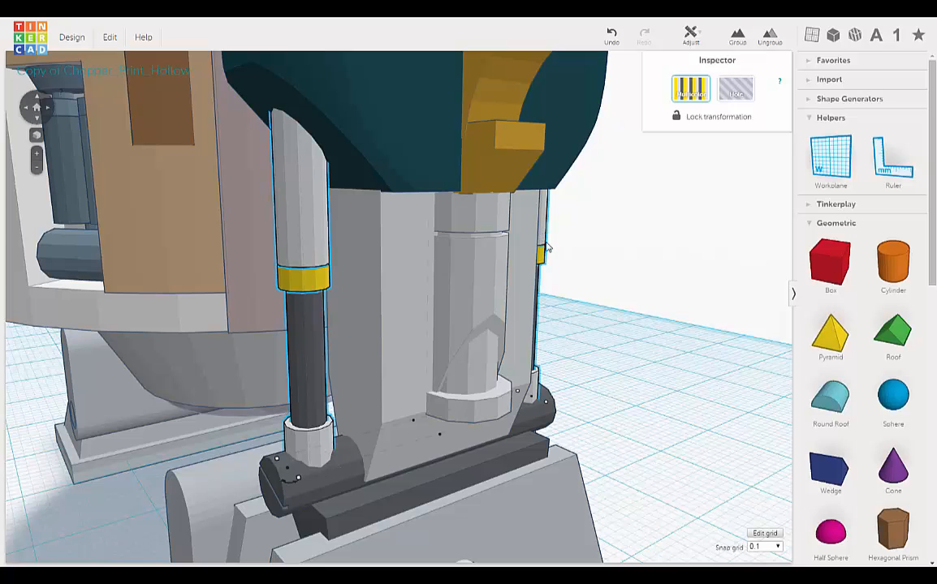
right_click_drag(590, 252, 638, 232)
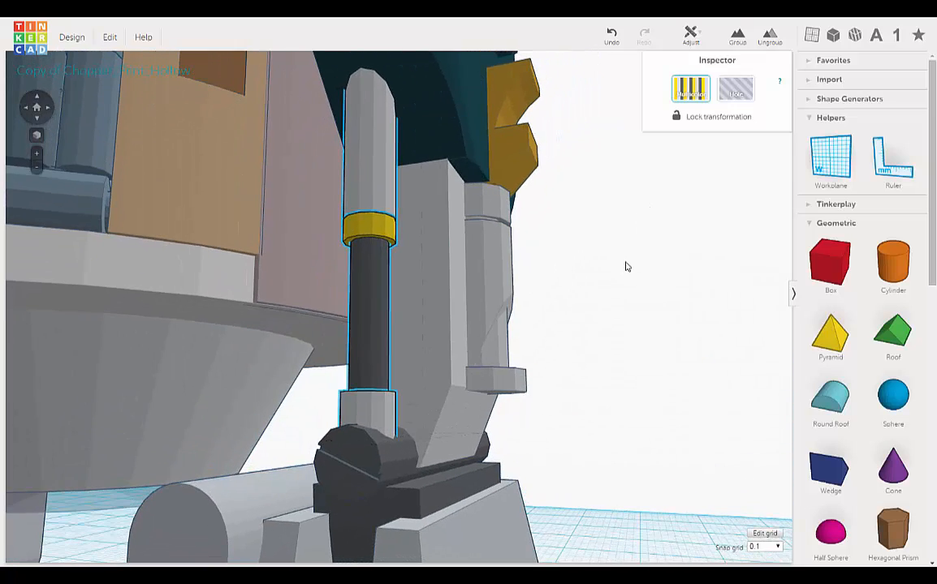
right_click_drag(625, 267, 658, 269)
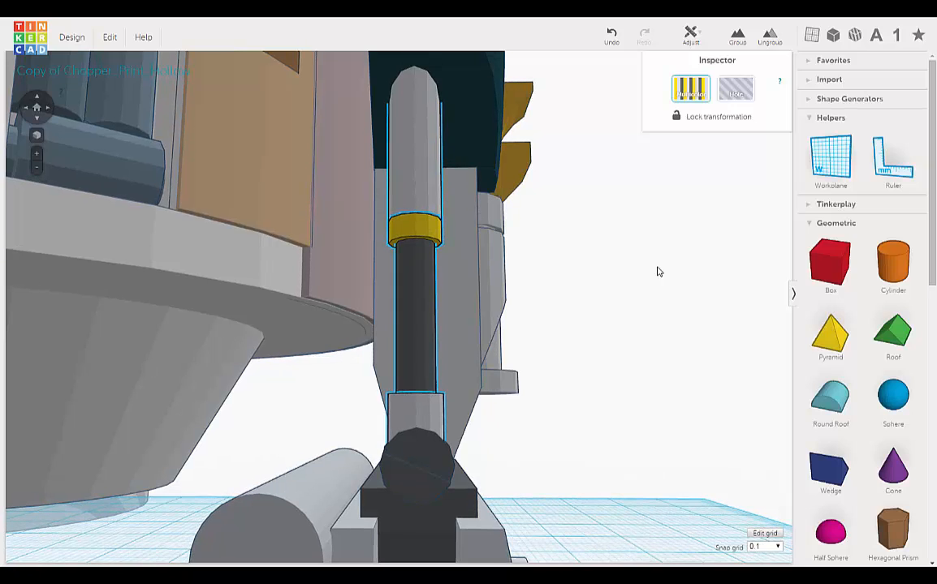
key("Right")
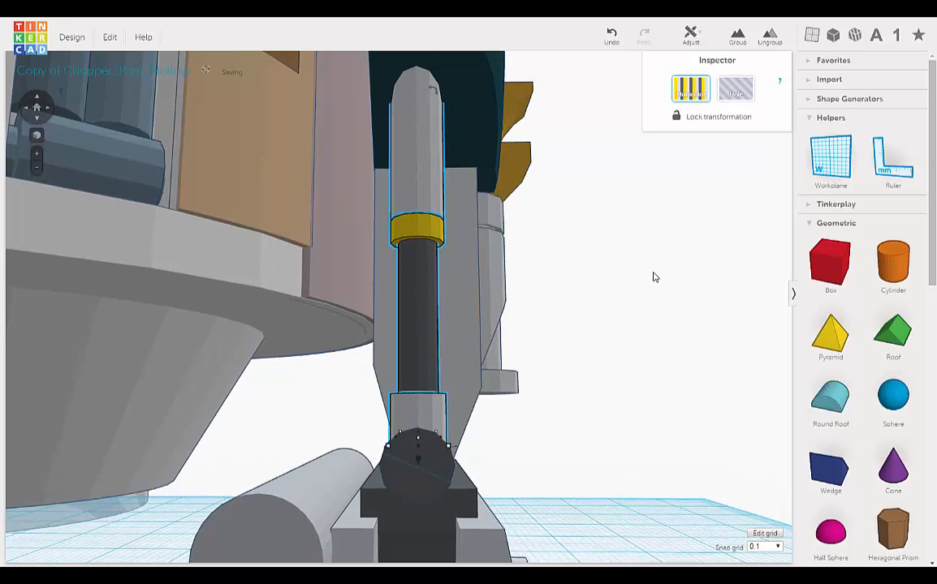
left_click(646, 308)
Step: Ungroup the teal-topped leg's piston beside the tan body frame and recolour its yellow ring light grey
right_click_drag(634, 350, 303, 282)
left_click(278, 260)
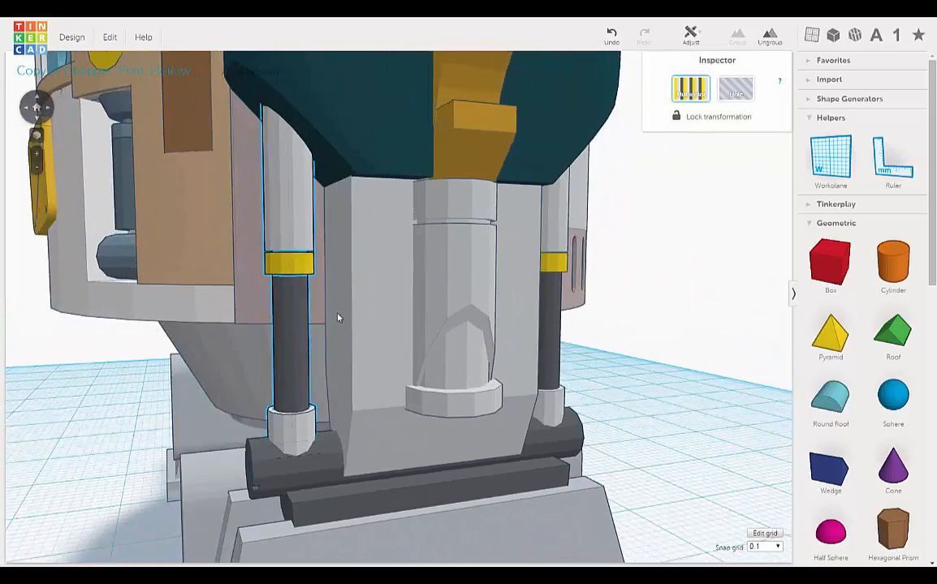
left_click(770, 37)
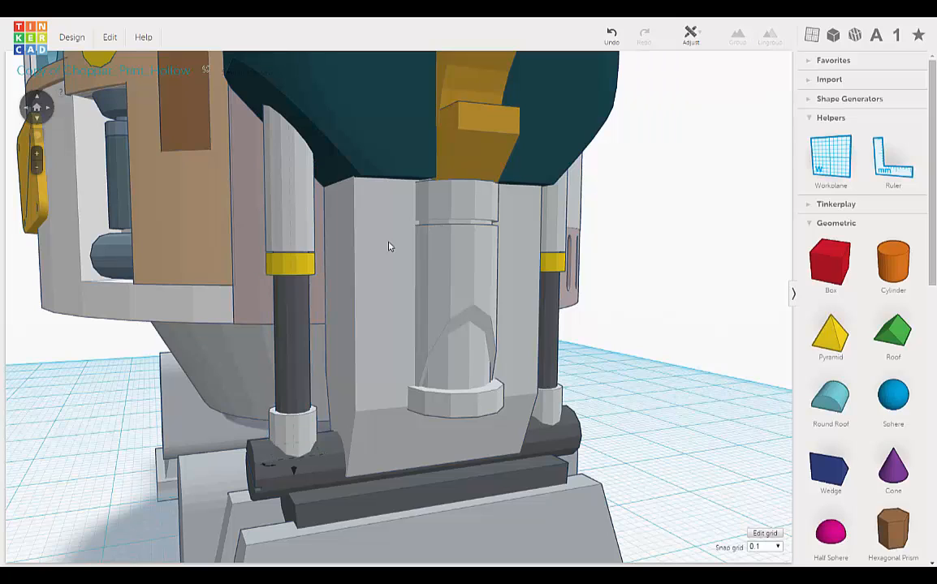
left_click(301, 271)
left_click(703, 96)
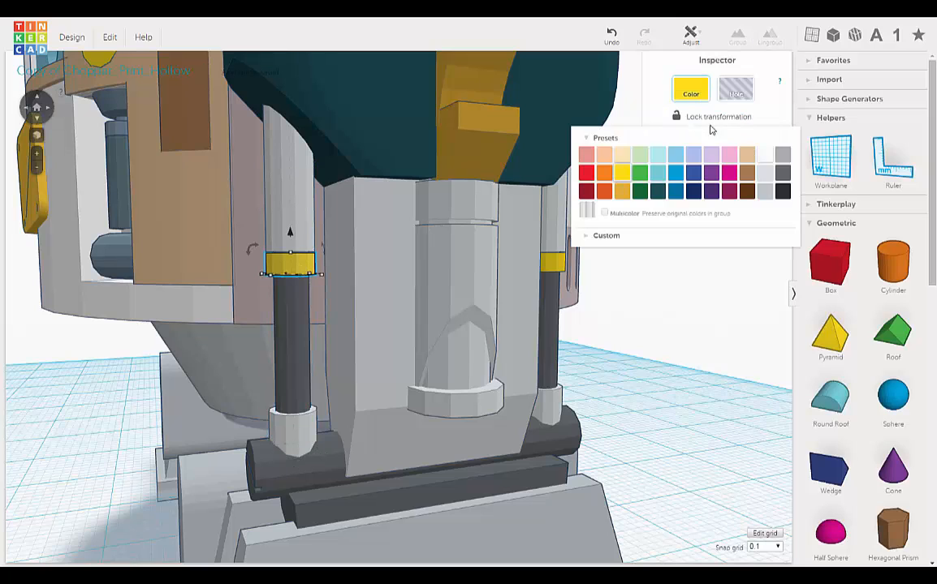
left_click(770, 178)
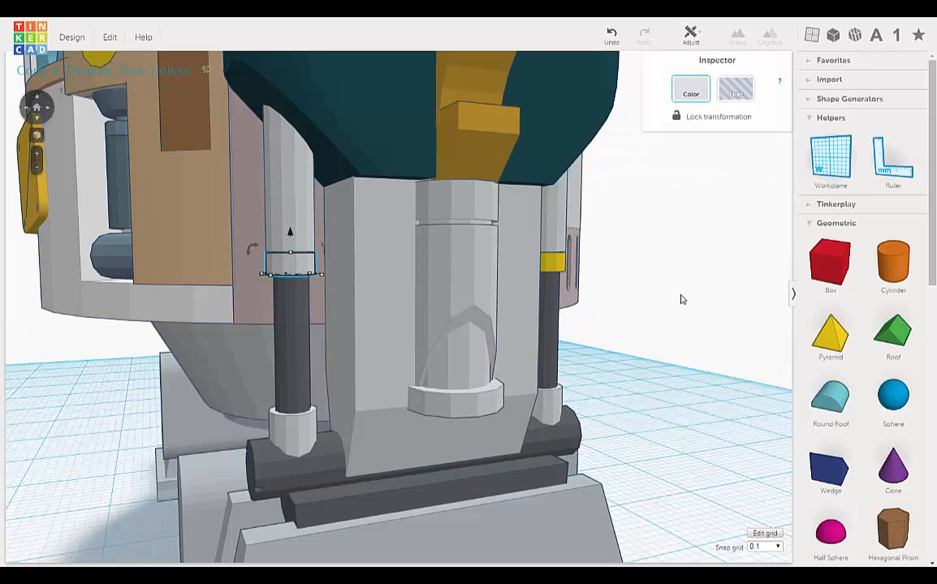
left_click(604, 328)
Step: Ungroup the black arm assembly with the light-blue bands in the body's upper front recess
mouse_move(603, 328)
right_mouse_down()
mouse_move(471, 313)
mouse_move(602, 274)
mouse_move(661, 312)
mouse_move(395, 303)
mouse_move(404, 316)
mouse_move(631, 318)
mouse_move(303, 334)
mouse_move(671, 333)
mouse_move(646, 335)
mouse_move(698, 351)
mouse_move(629, 309)
mouse_move(639, 331)
mouse_move(617, 321)
right_mouse_up()
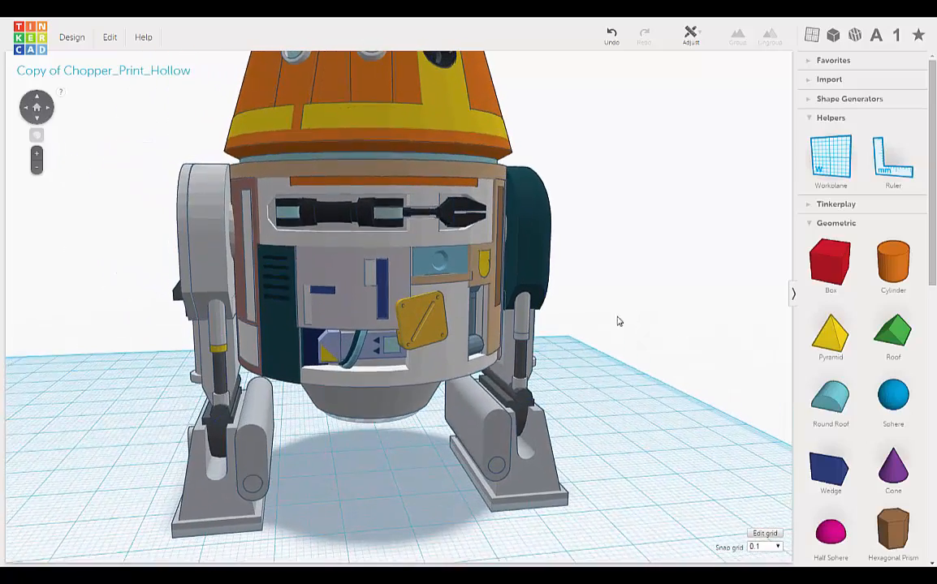
scroll(380, 192, "up", 5)
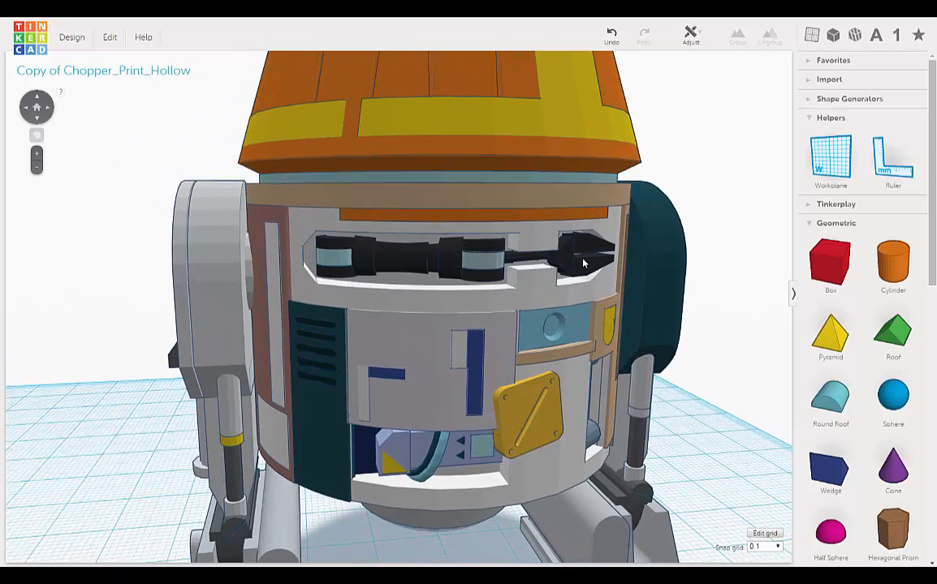
scroll(582, 264, "up", 2)
scroll(457, 231, "up", 3)
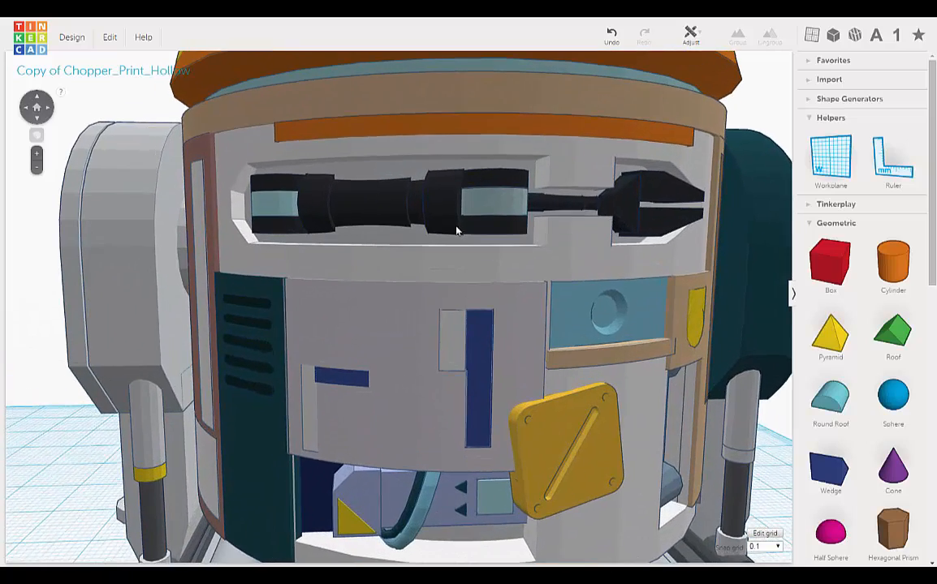
scroll(474, 225, "up", 3)
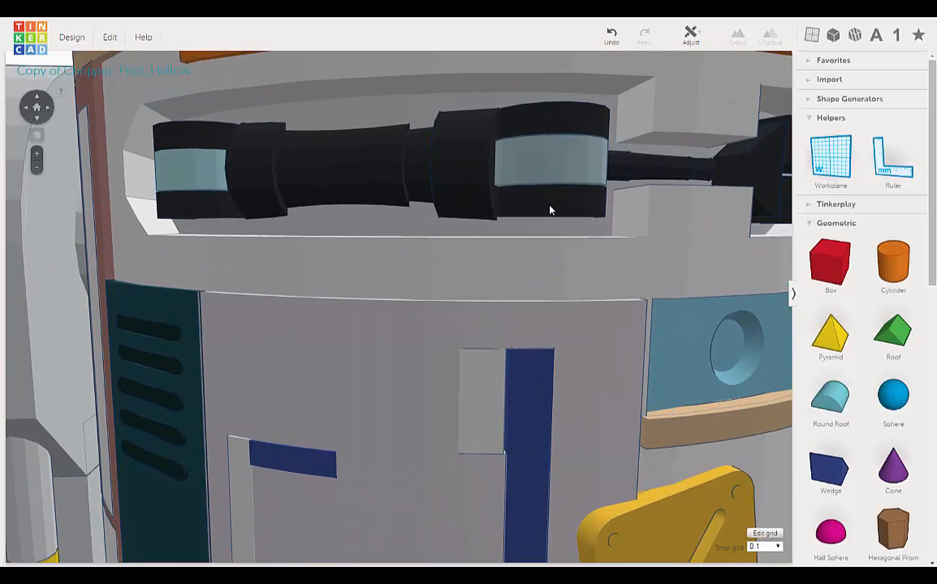
left_click(549, 210)
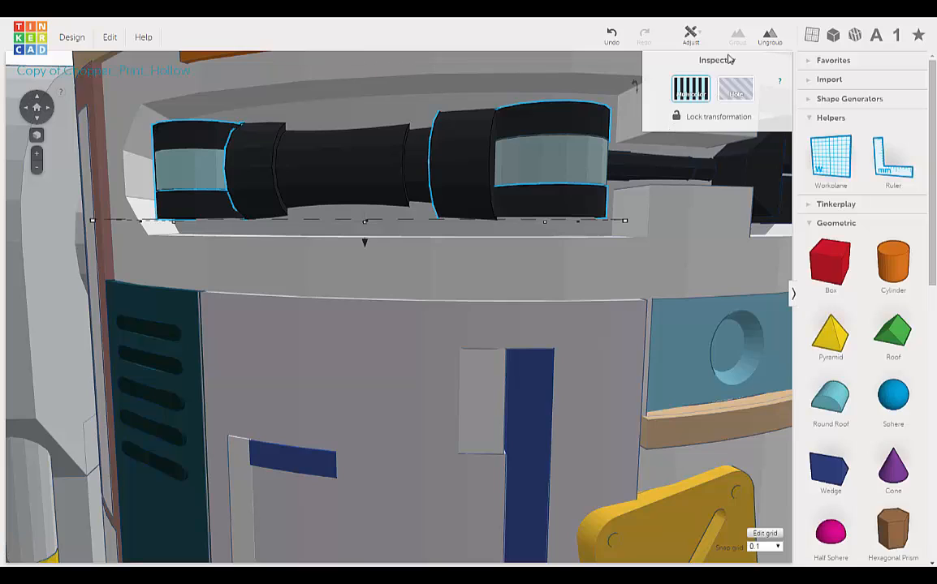
left_click(769, 41)
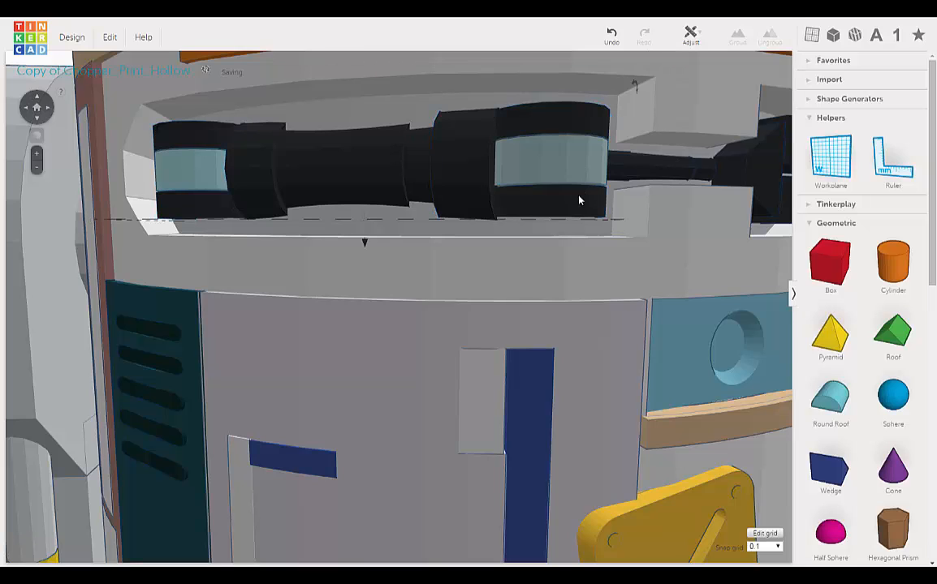
Step: Extend the two lower black discs at the ends of the arm downward to a height of 1.30 mm
left_click(579, 199)
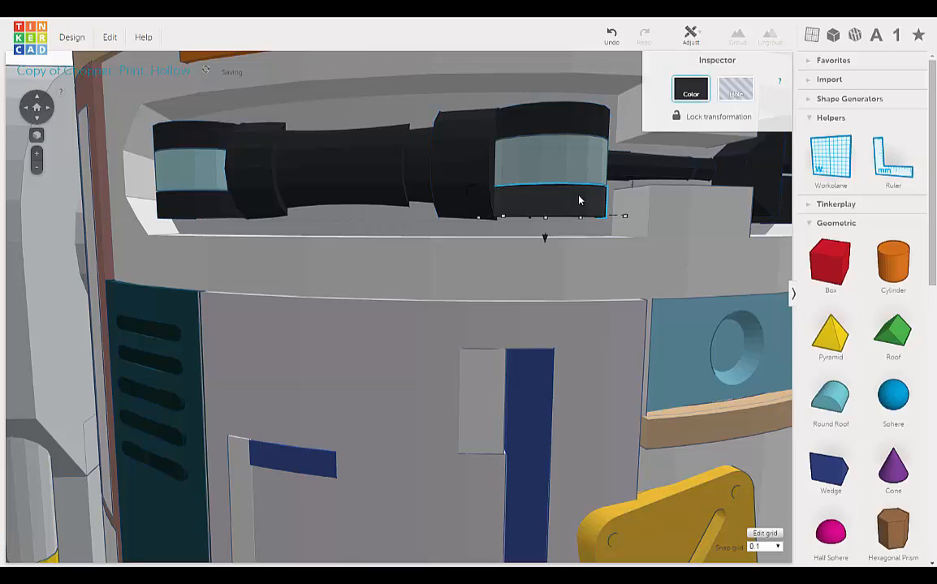
left_click(205, 212, "shift")
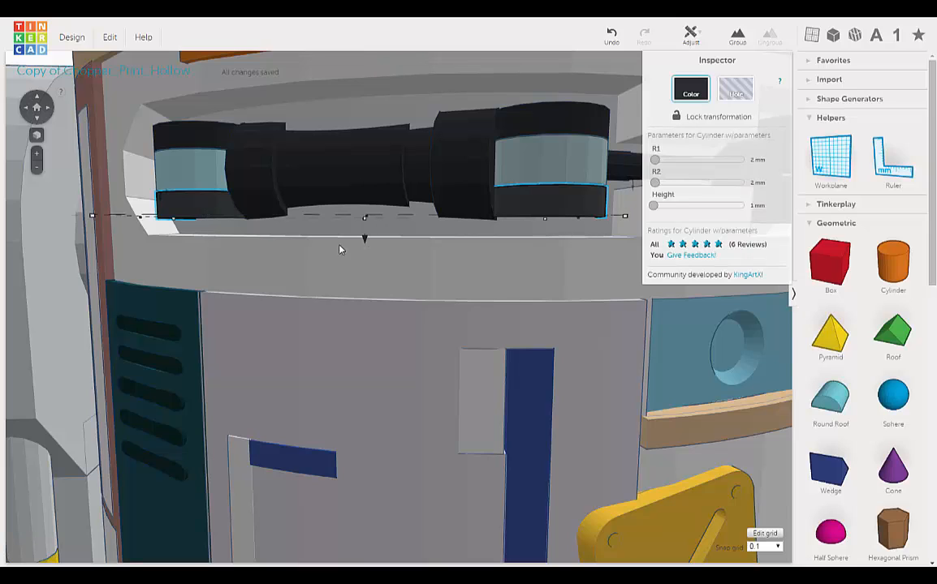
mouse_move(366, 219)
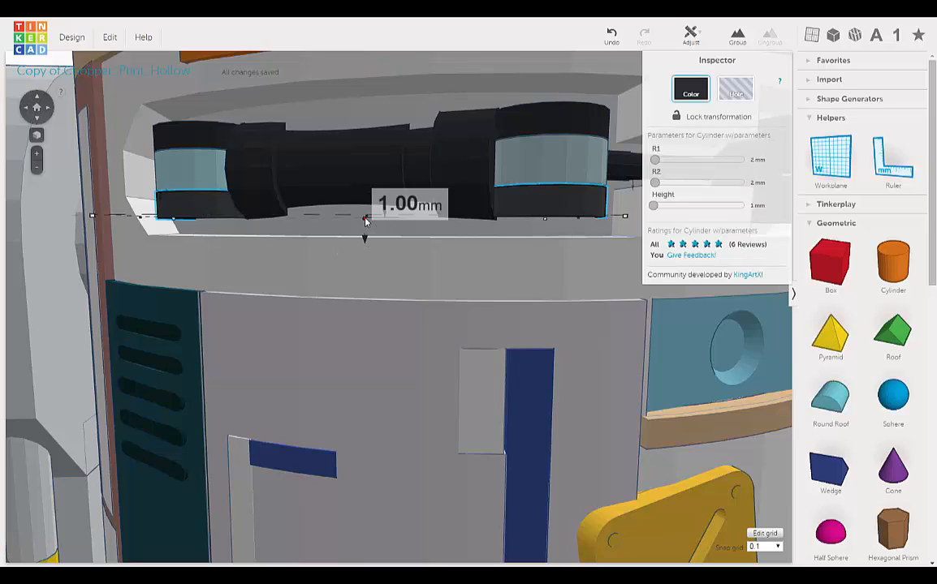
left_click_drag(365, 219, 367, 230)
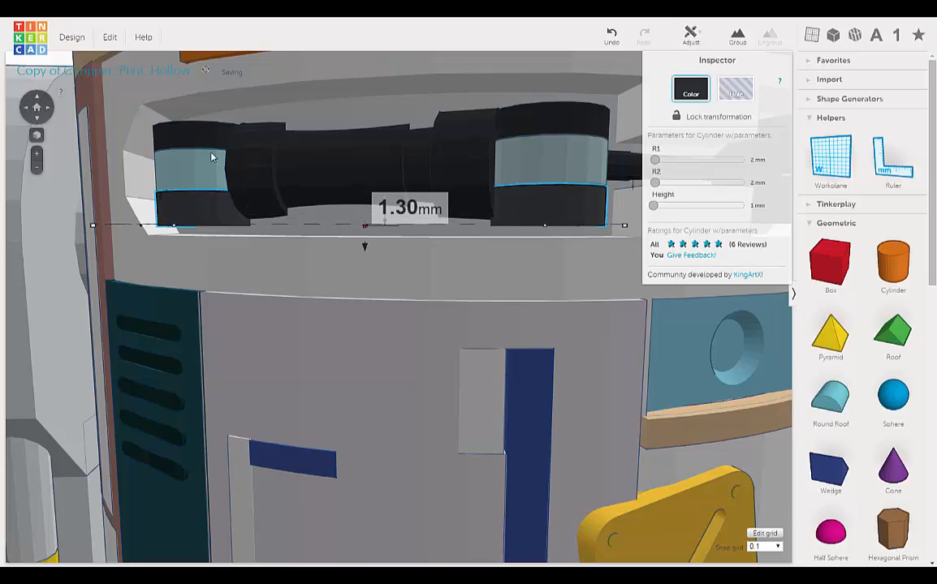
Step: Try to resize the arm's two upper black discs from their underside
left_click(187, 134)
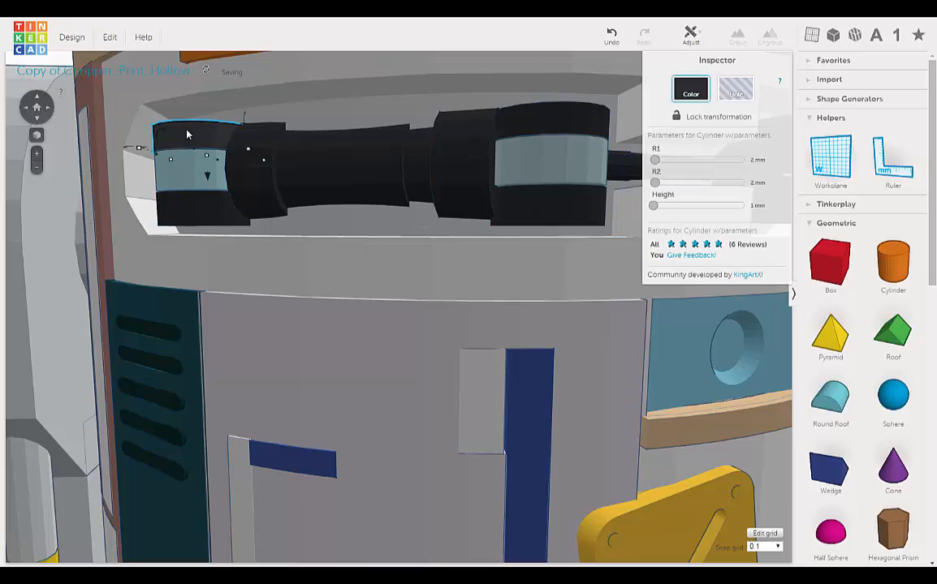
left_click(543, 126, "shift")
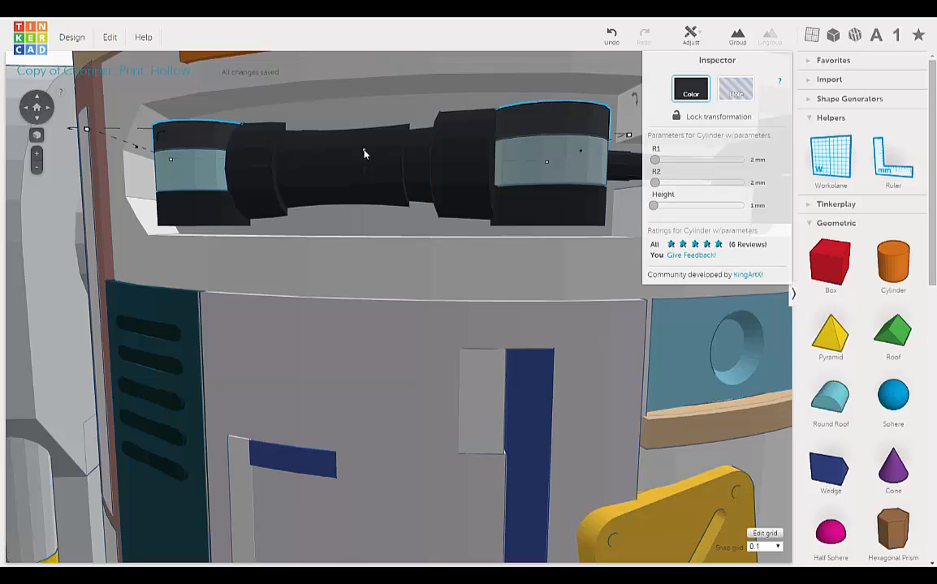
scroll(377, 162, "up", 2)
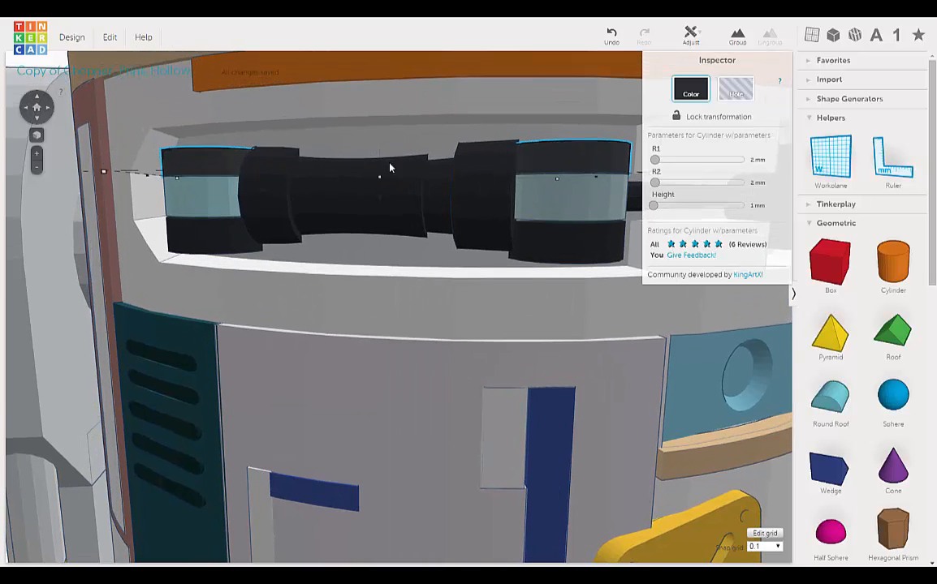
left_click_drag(378, 180, 378, 171)
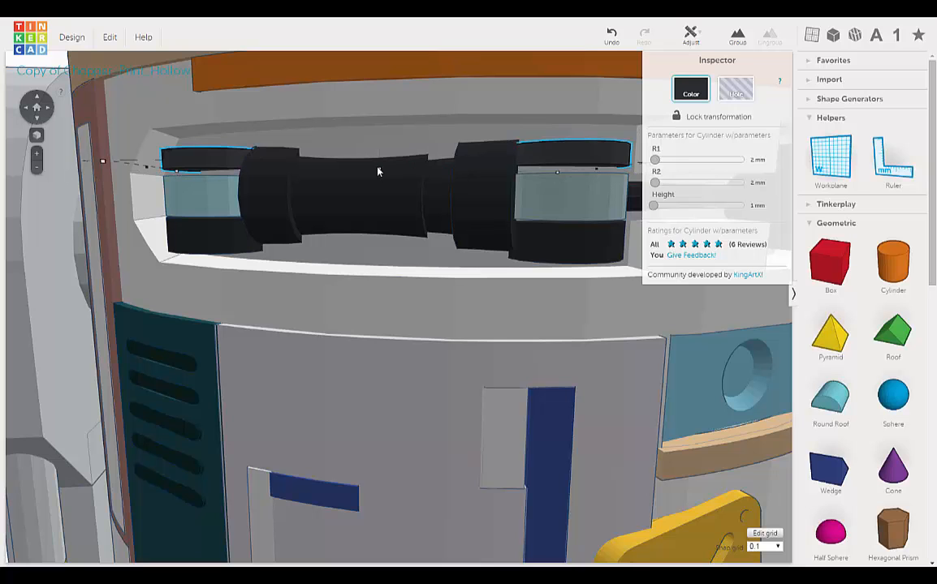
key("ctrl+z")
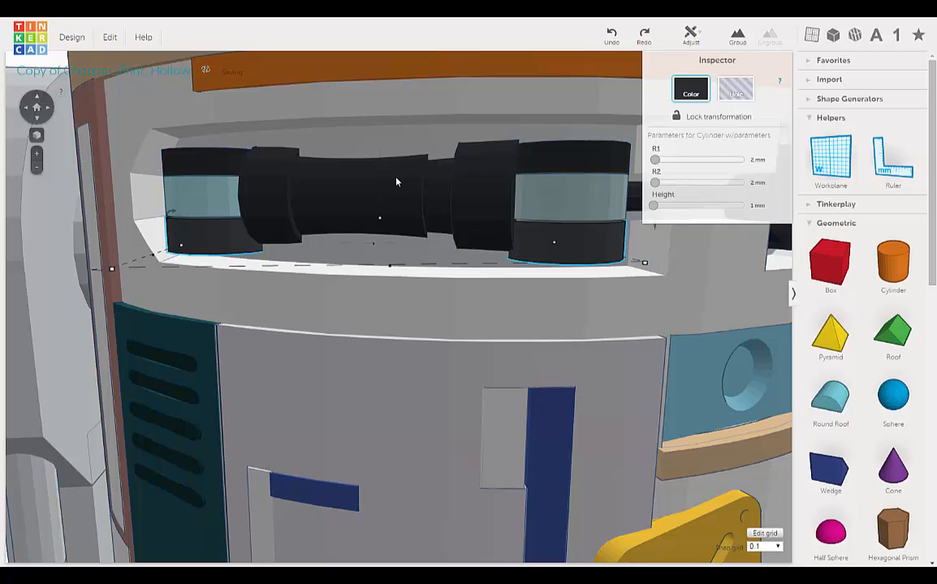
Step: Extend the two upper black discs at the ends of the arm slightly upward
right_click_drag(398, 197, 395, 197)
left_click(237, 245)
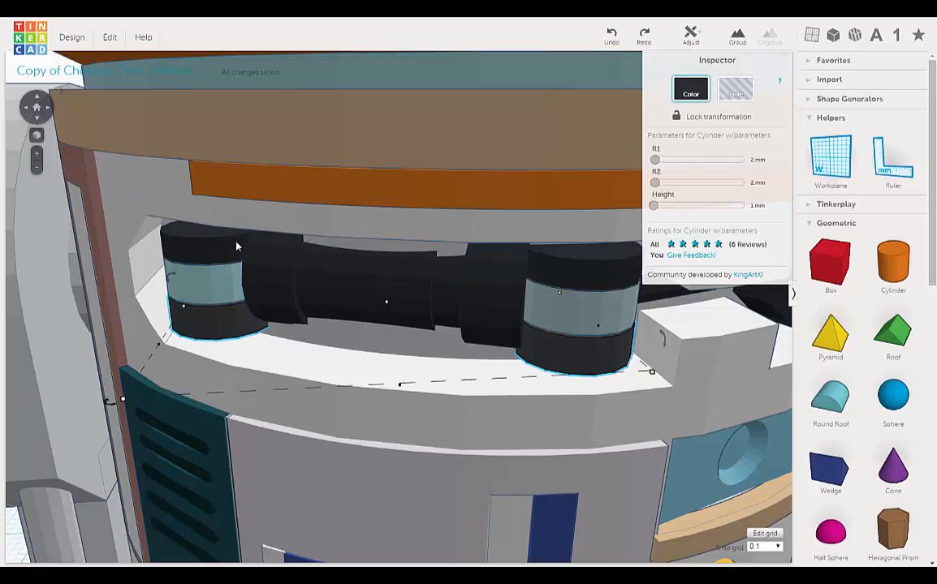
left_click(604, 279, "shift")
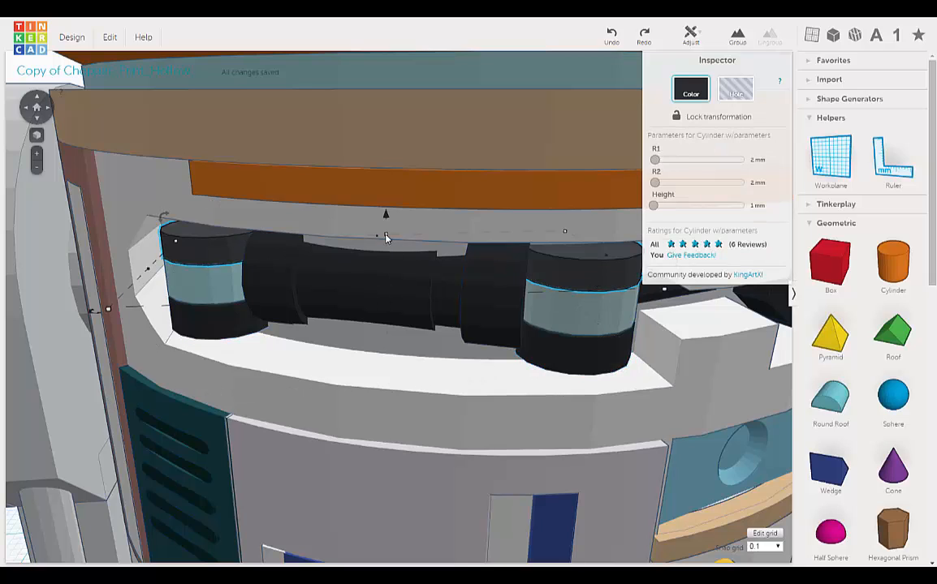
left_click_drag(386, 237, 386, 232)
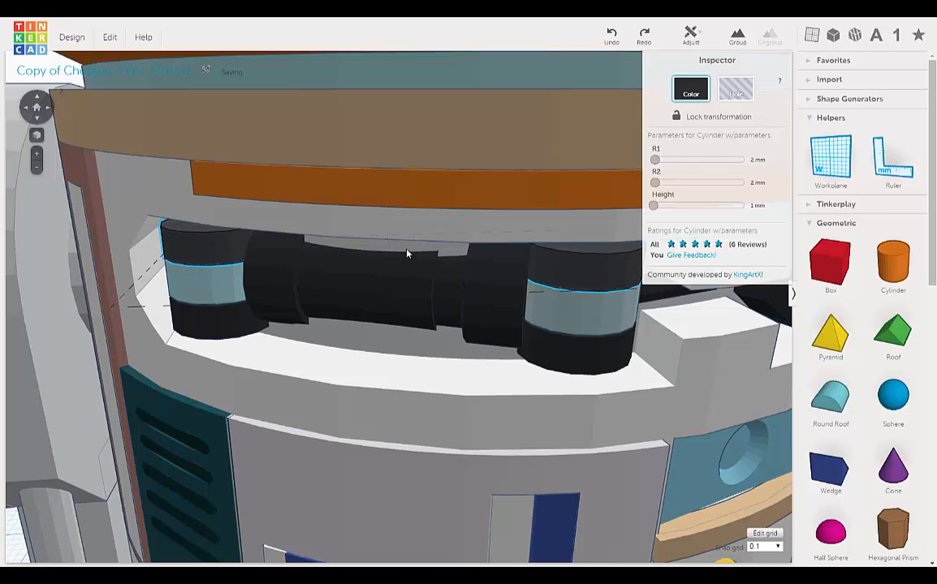
Step: Ungroup the black gripper claw at the end of the arm
right_click_drag(407, 251, 444, 228)
scroll(487, 219, "down", 3)
scroll(445, 228, "up", 6)
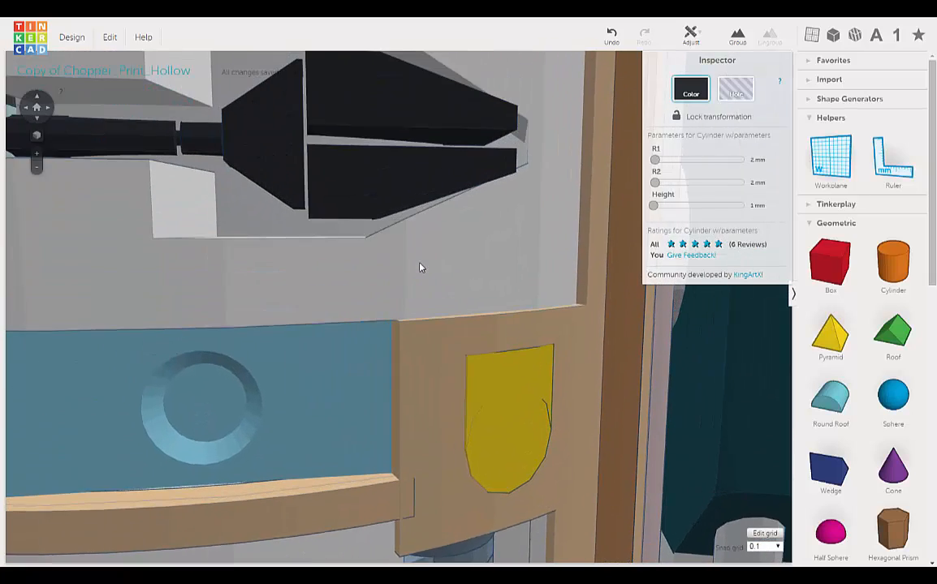
middle_click_drag(419, 196, 428, 219)
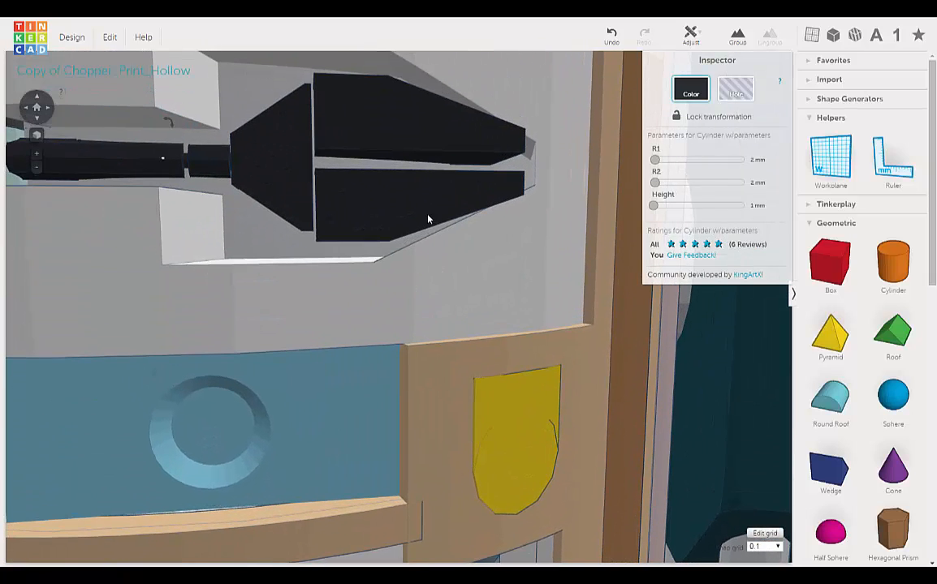
left_click(411, 147)
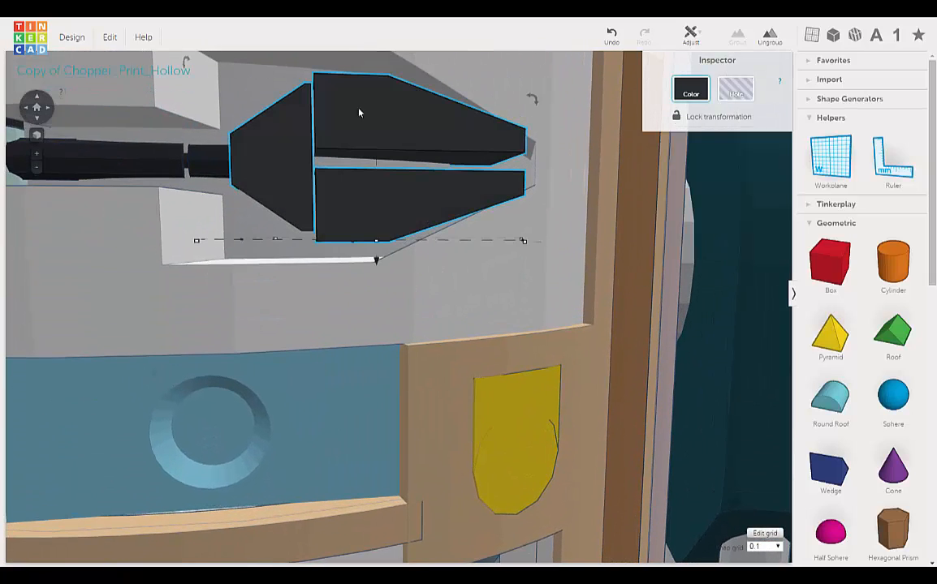
left_click(769, 36)
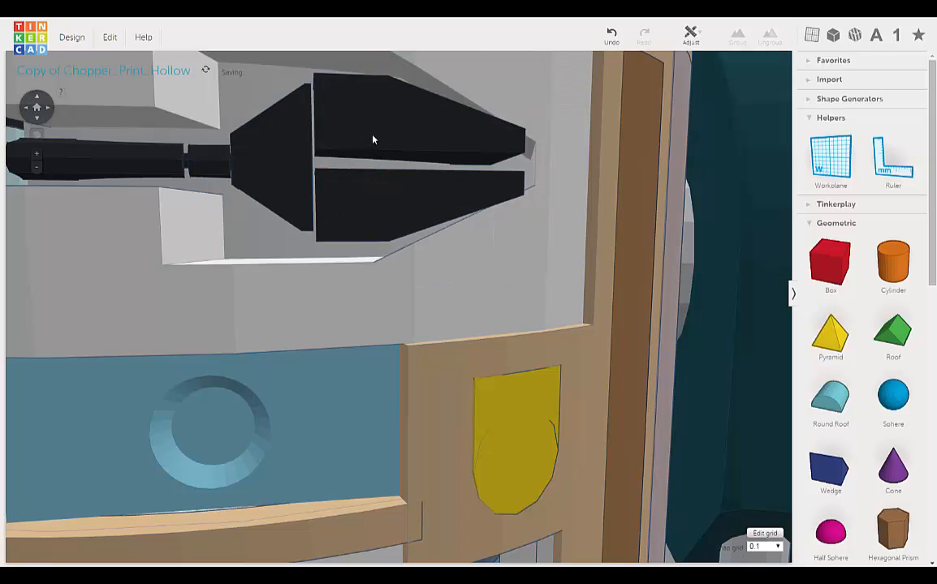
Step: Place a workplane on the front face of the gripper's upper finger
left_click(372, 140)
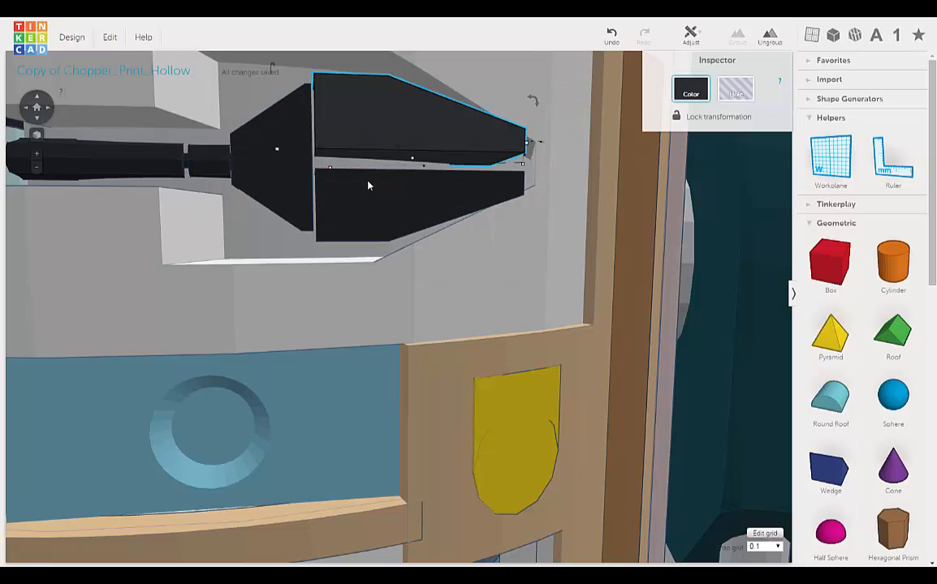
right_click_drag(438, 162, 430, 184)
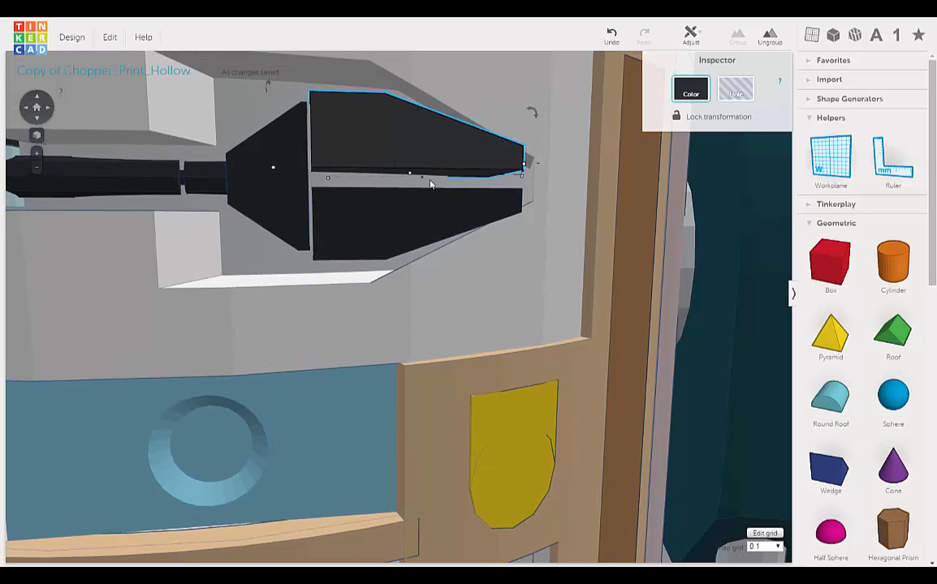
left_click(291, 150, "shift")
left_click(397, 210, "shift")
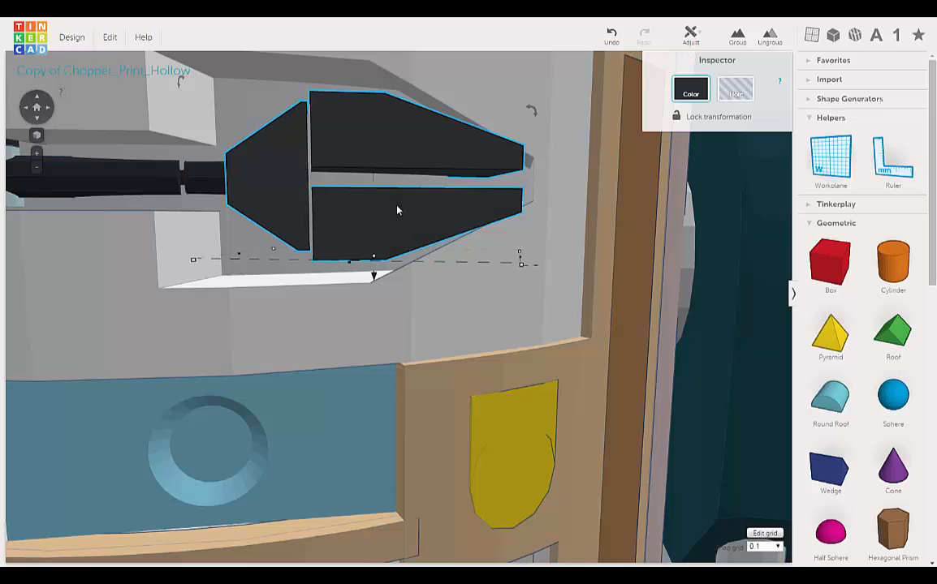
right_click_drag(397, 210, 422, 263)
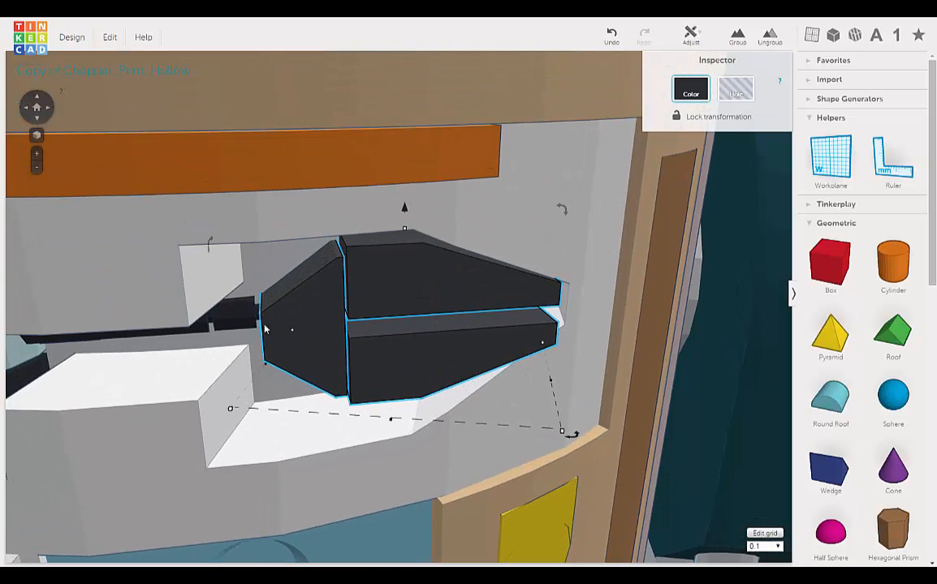
right_click_drag(364, 326, 623, 311)
right_click_drag(552, 278, 524, 276)
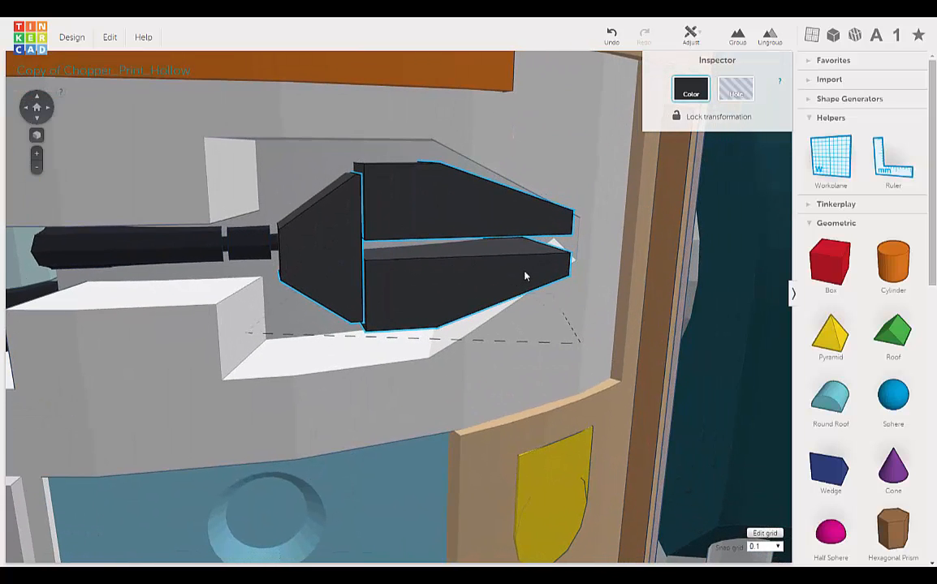
left_click_drag(827, 160, 463, 223)
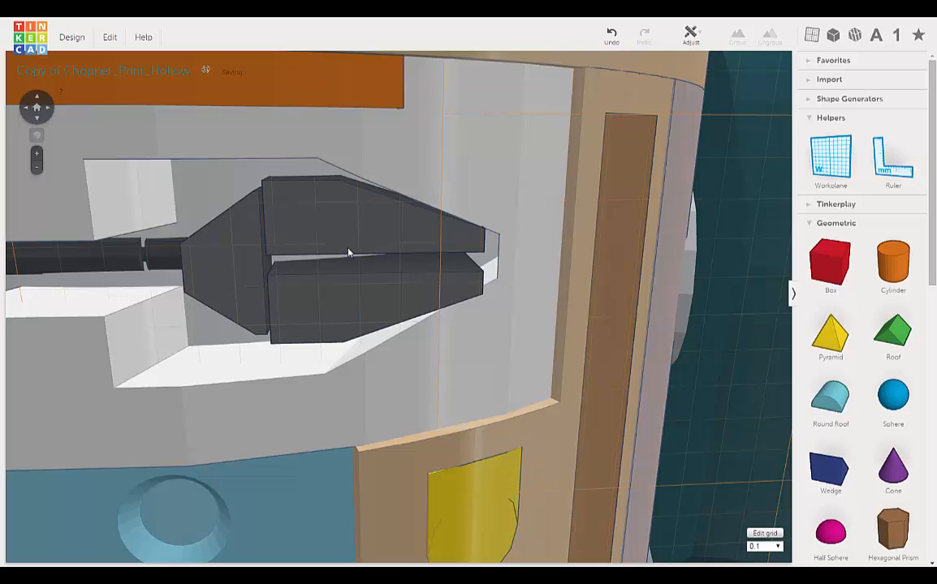
Step: Nudge the gripper's tapered base and both fingers together toward the arm shaft
left_click(343, 235)
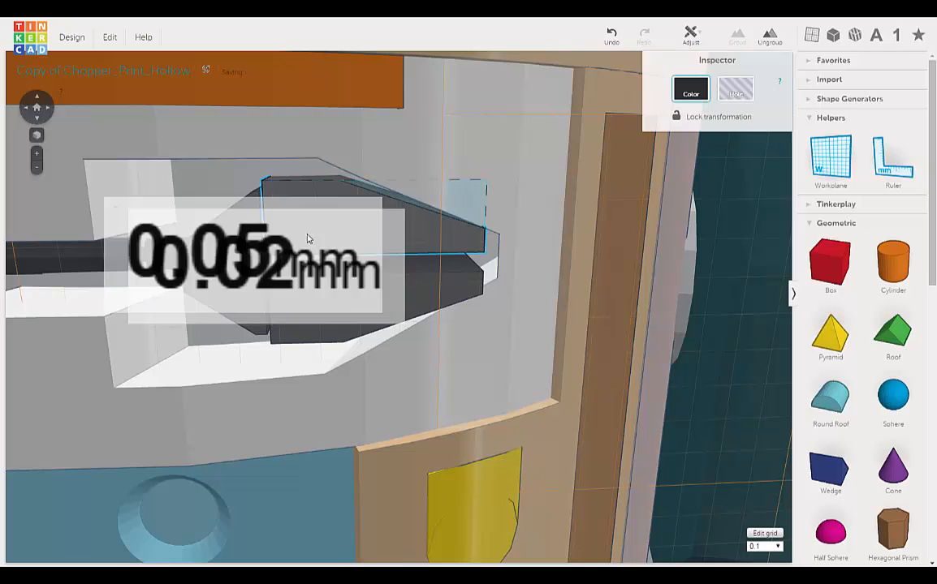
left_click(240, 245, "shift")
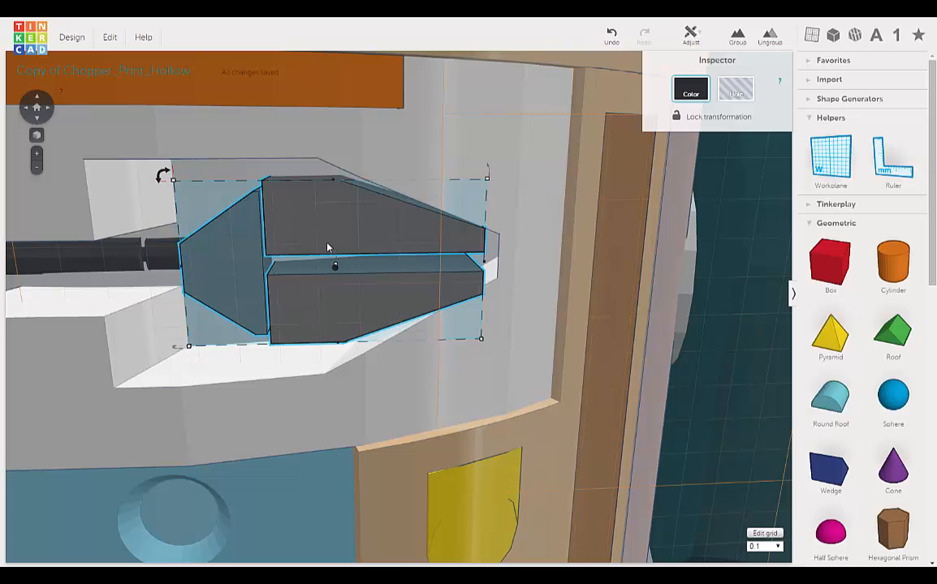
key("Left")
key("Left")
key("Left")
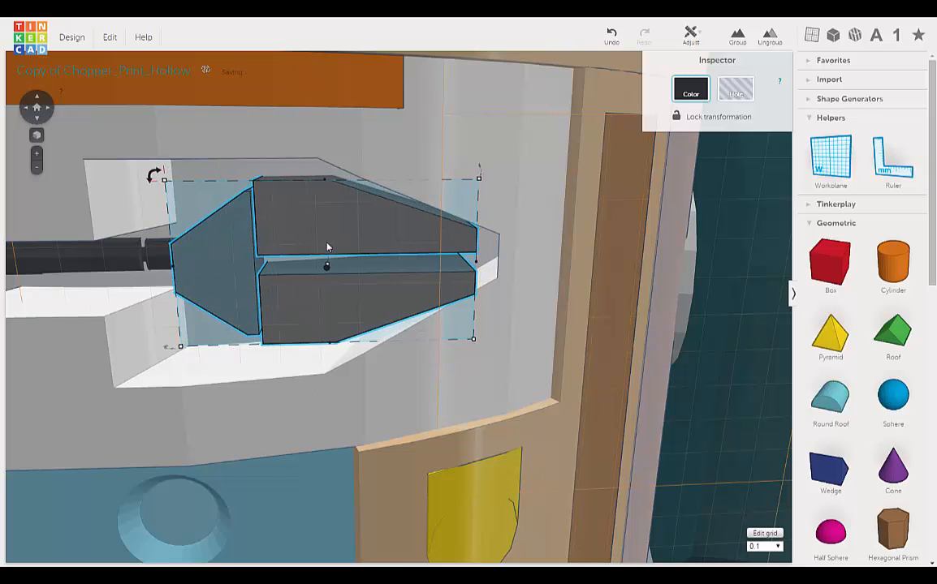
key("Left")
key("Left")
key("Left")
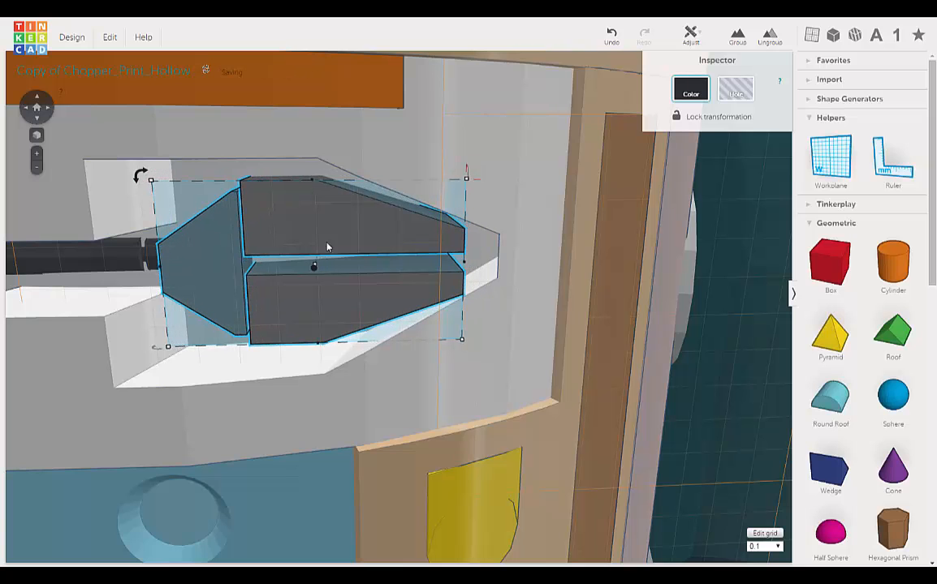
Step: Push the three gripper pieces slightly deeper into the body recess, perpendicular to the placed workplane
right_click_drag(307, 242, 333, 258)
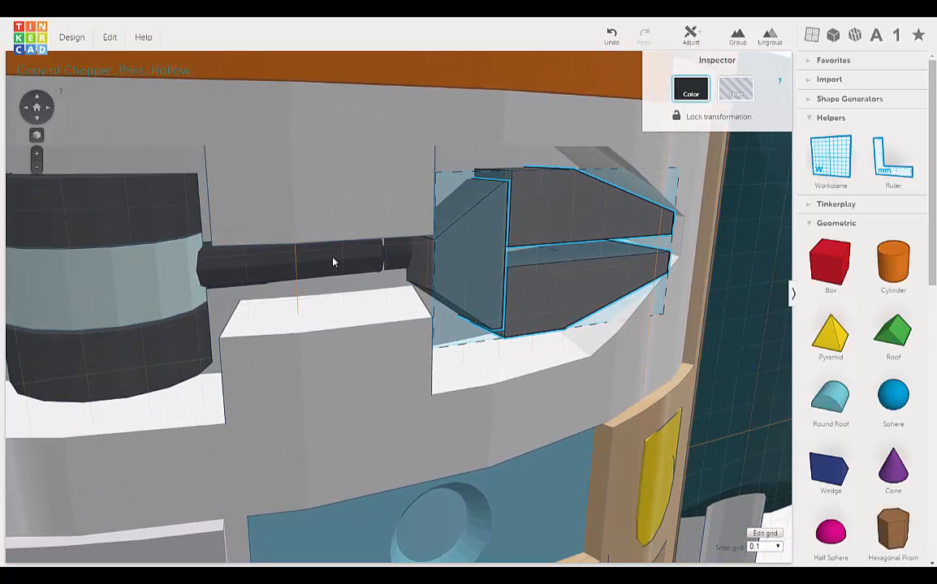
scroll(414, 266, "up", 4)
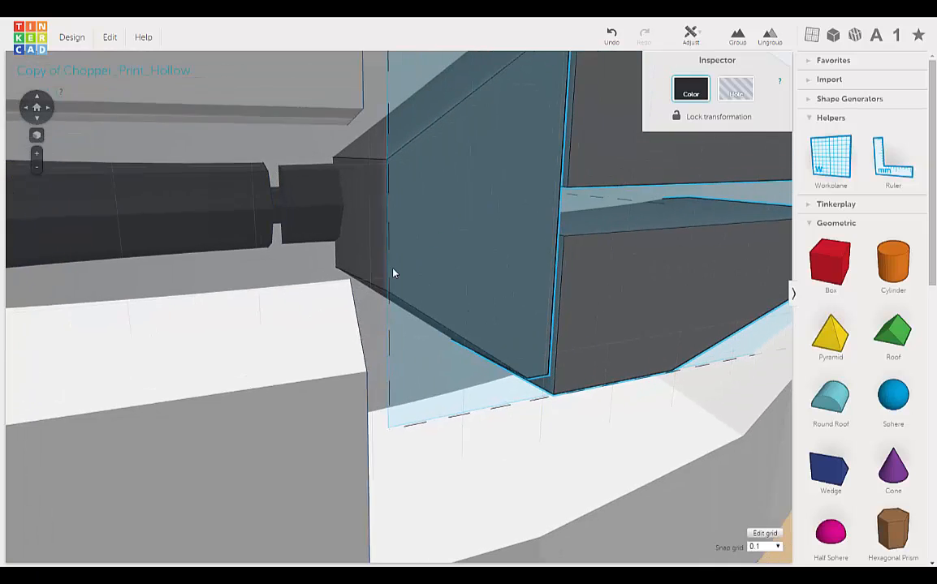
right_click_drag(511, 257, 523, 259)
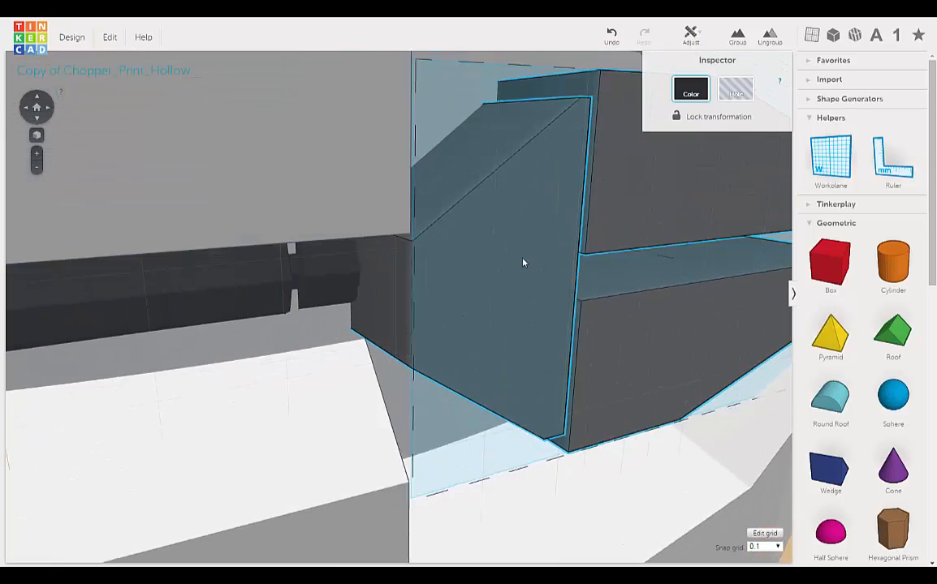
right_click_drag(687, 311, 700, 299)
scroll(699, 300, "down", 4)
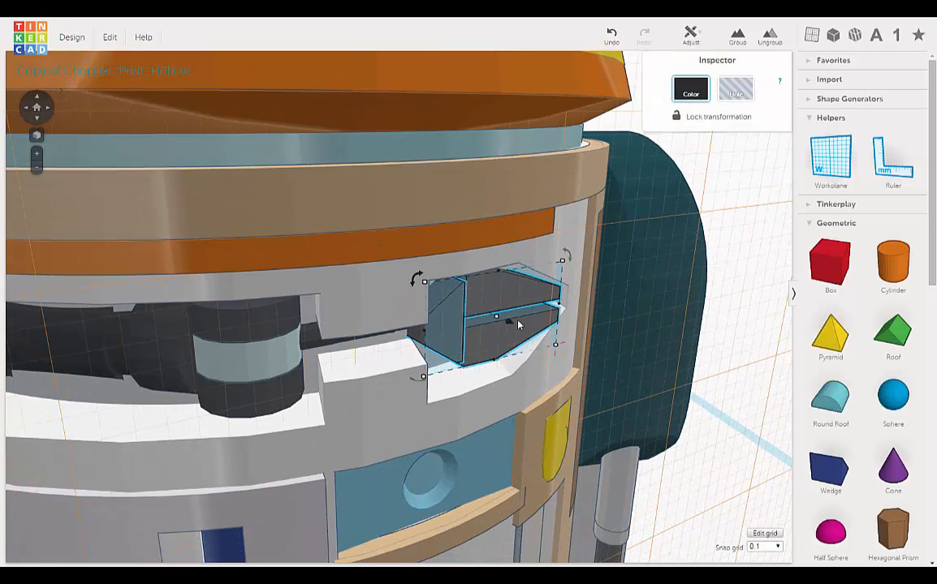
right_click_drag(516, 324, 541, 323)
scroll(540, 323, "up", 3)
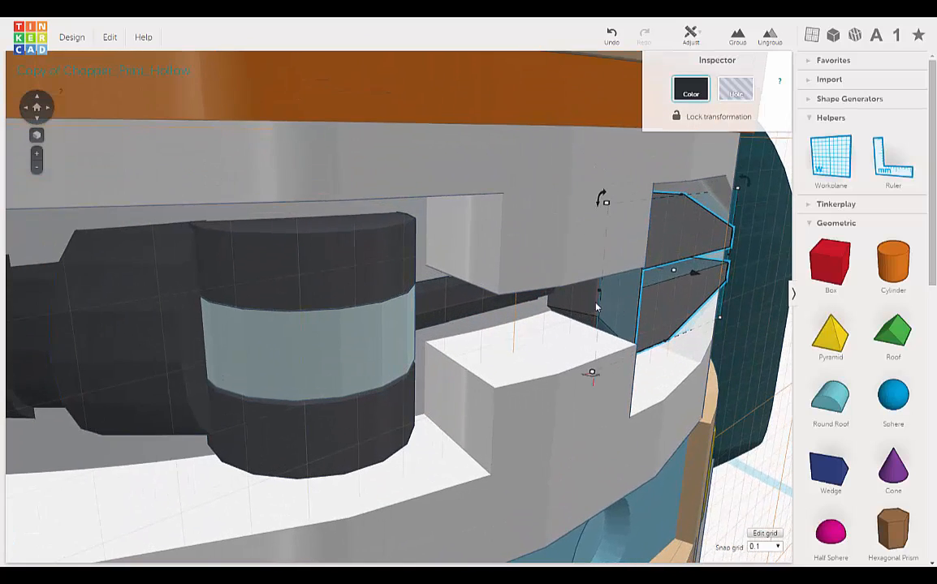
right_click_drag(604, 307, 567, 307)
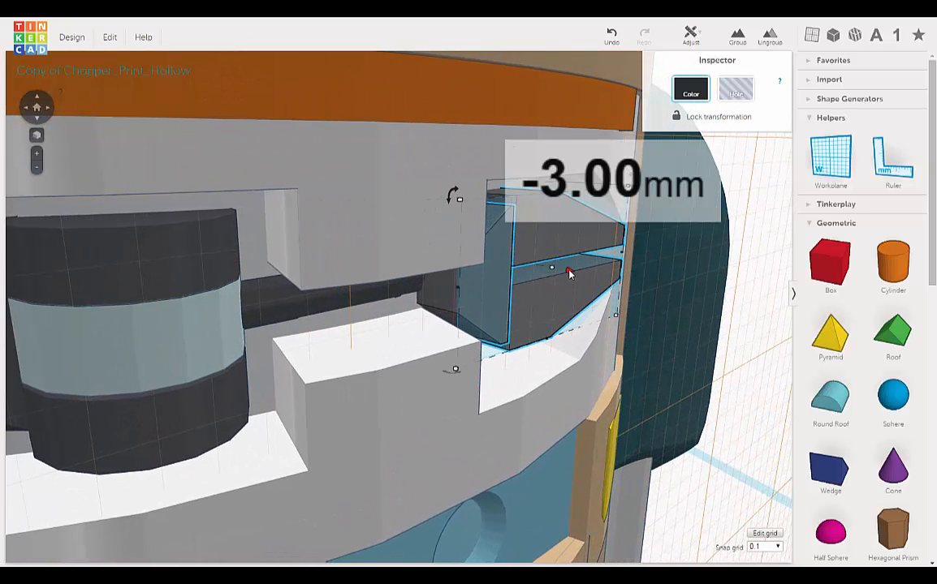
left_click_drag(567, 271, 563, 265)
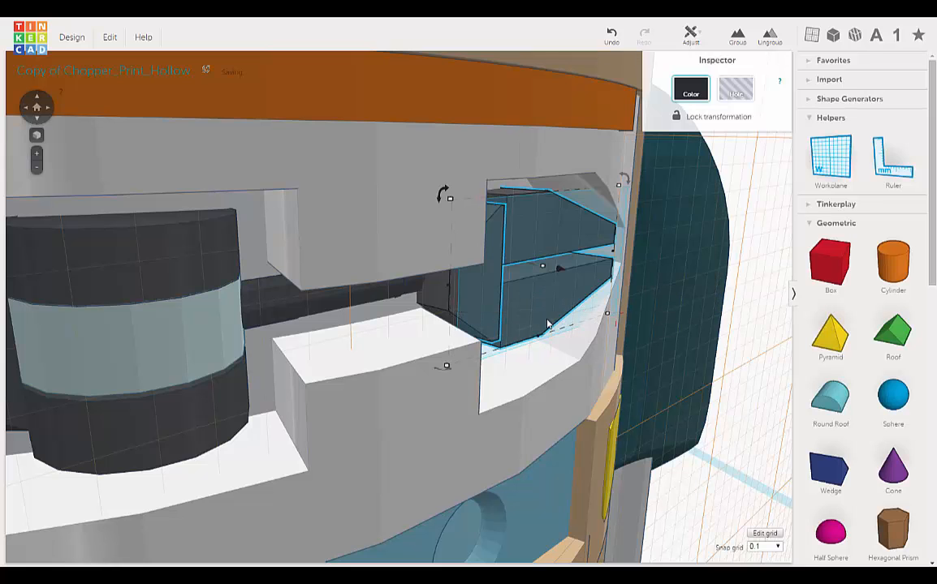
scroll(543, 318, "up", 2)
right_click_drag(542, 318, 339, 252)
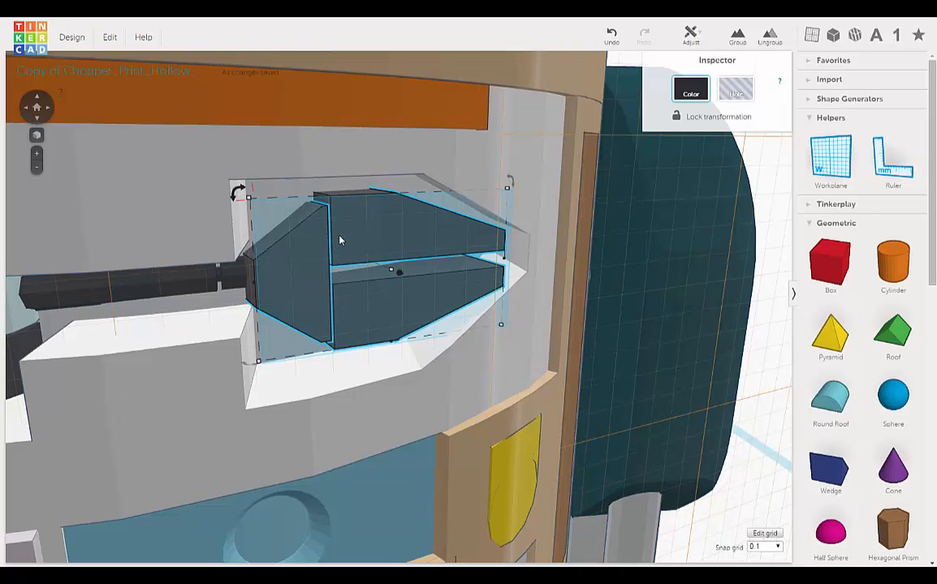
right_click_drag(339, 237, 324, 189)
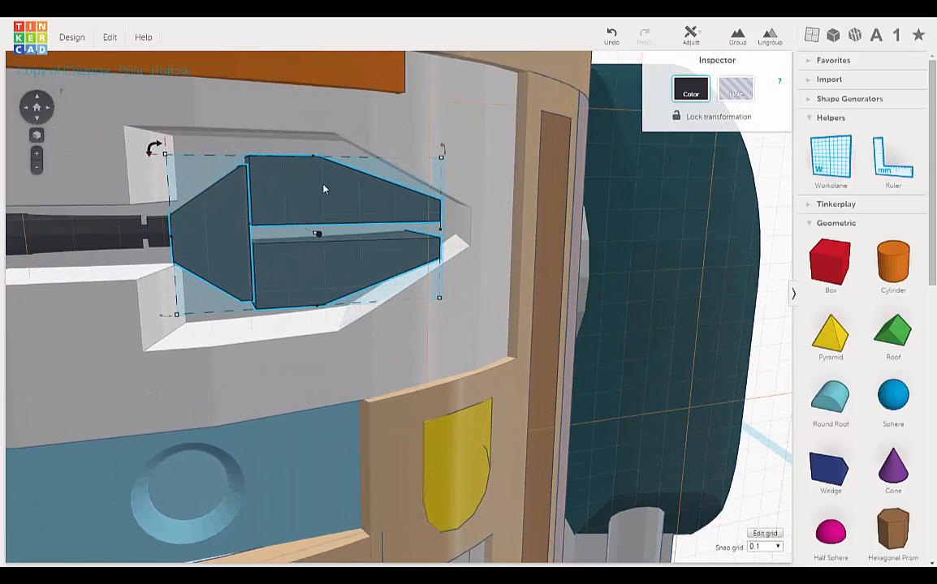
left_click(777, 311)
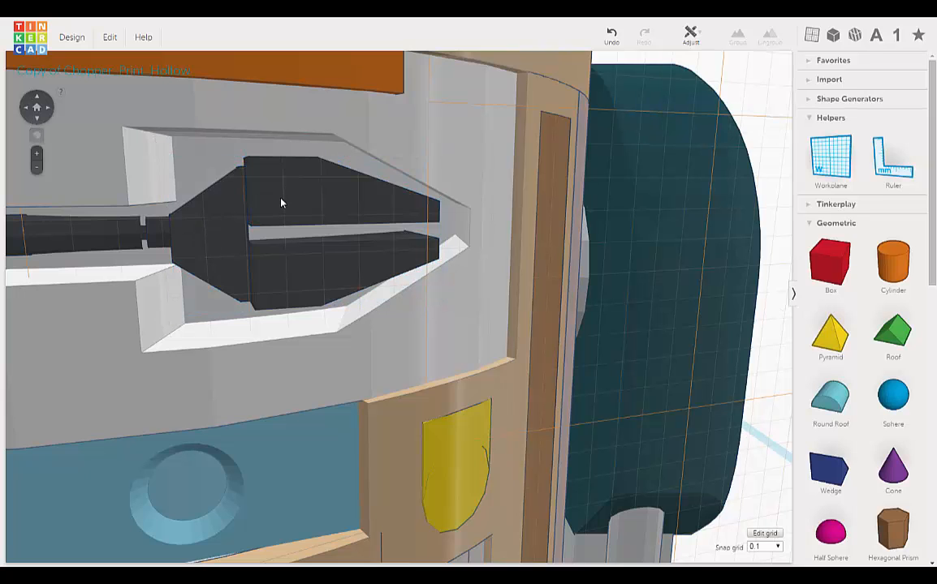
Step: Return the workplane to the base grid under the model
left_click(281, 203)
scroll(280, 204, "up", 4)
scroll(281, 205, "down", 5)
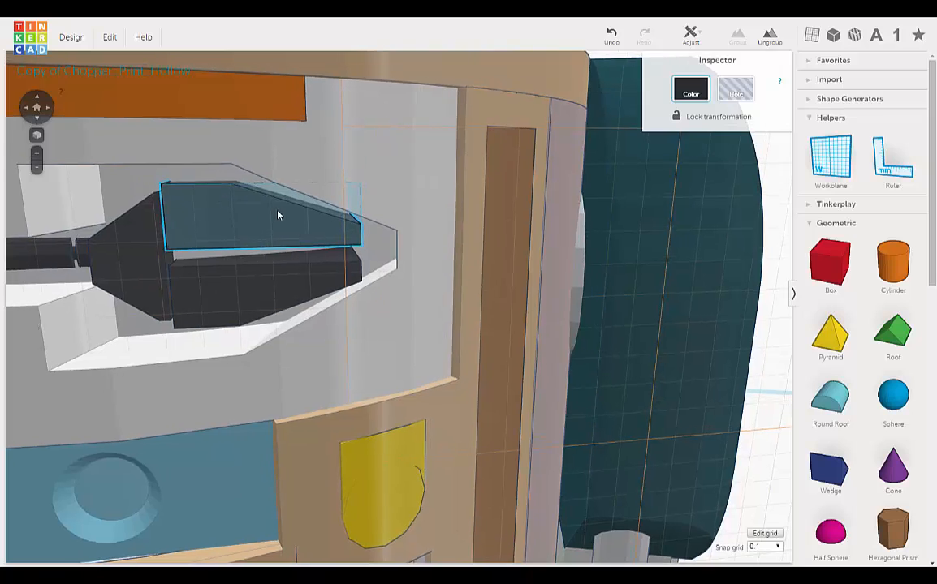
scroll(278, 213, "up", 5)
scroll(309, 227, "down", 2)
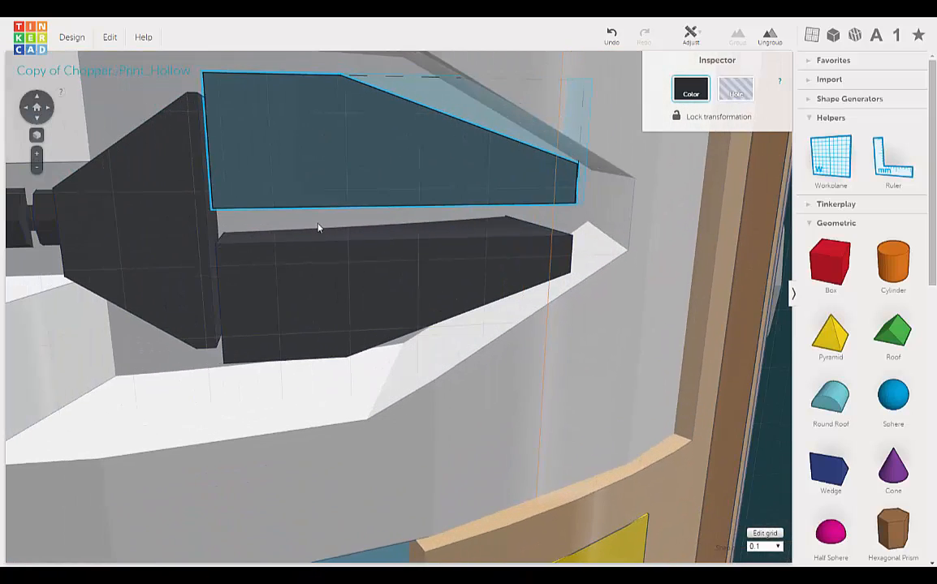
right_click_drag(382, 223, 384, 239)
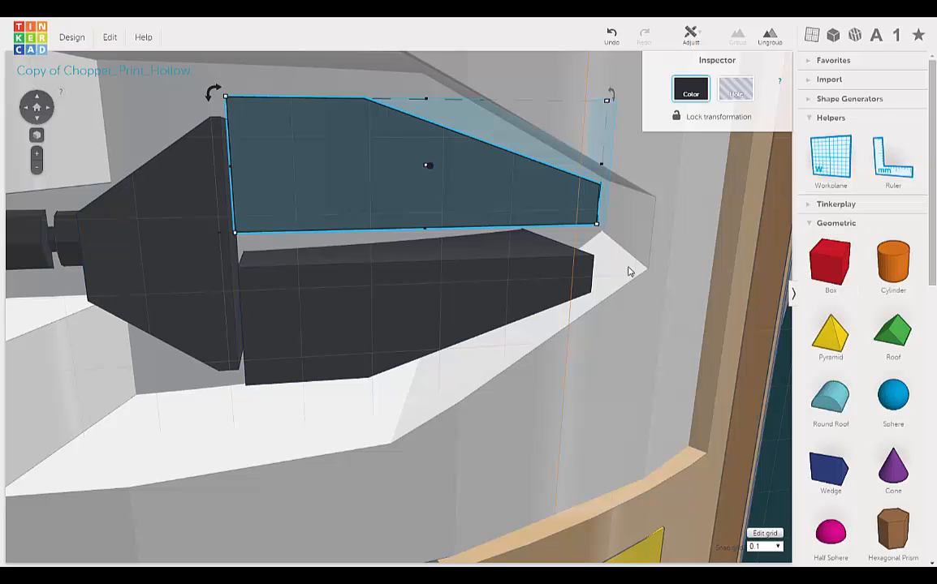
scroll(628, 271, "down", 5)
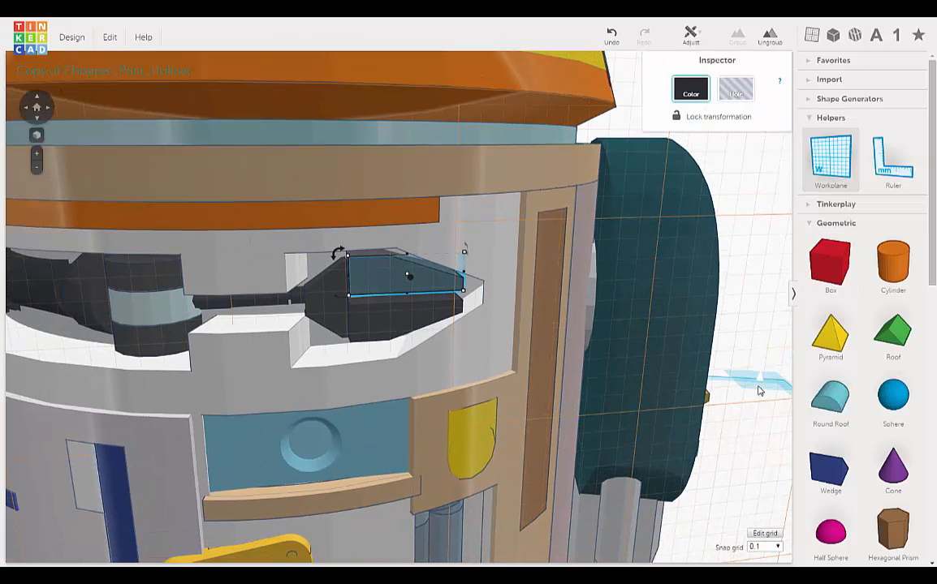
left_click(759, 391)
scroll(442, 331, "up", 5)
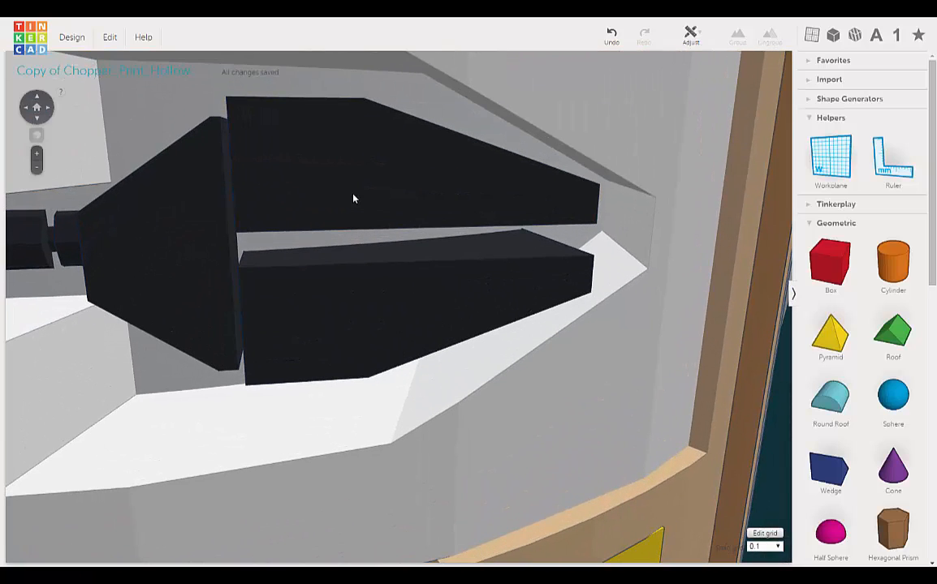
Step: Lengthen the upper gripper finger at its inner end so it overlaps the gripper's tapered base
left_click(354, 198)
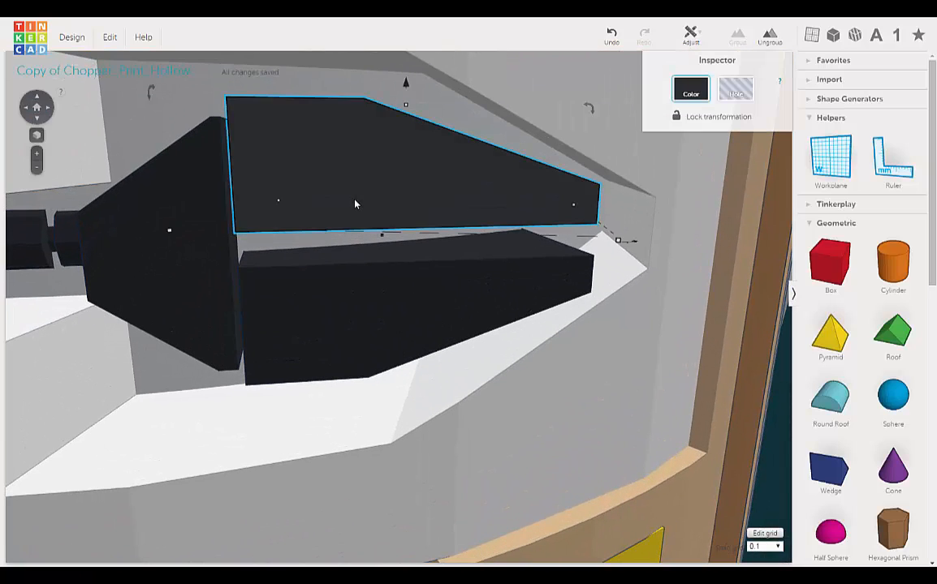
right_click_drag(362, 207, 395, 212)
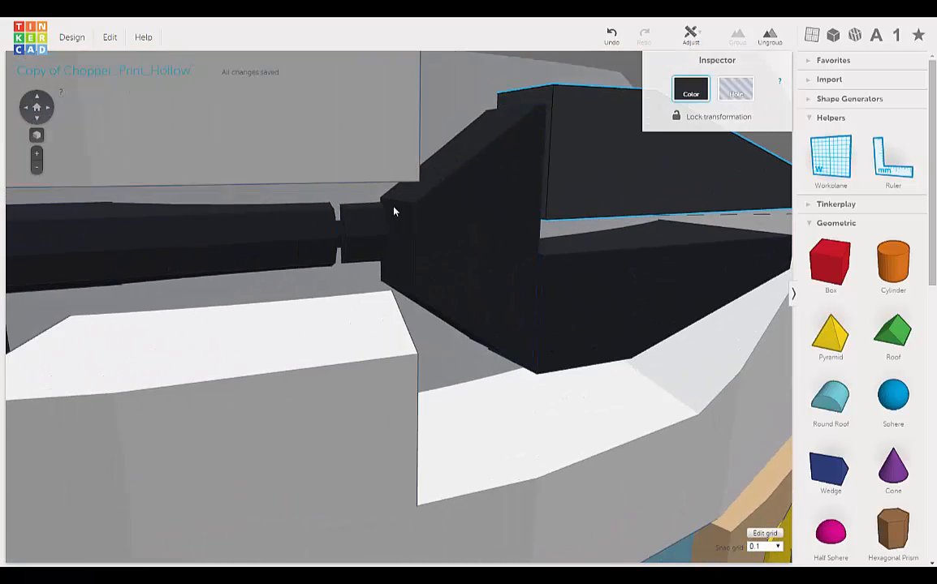
right_click_drag(577, 237, 485, 278)
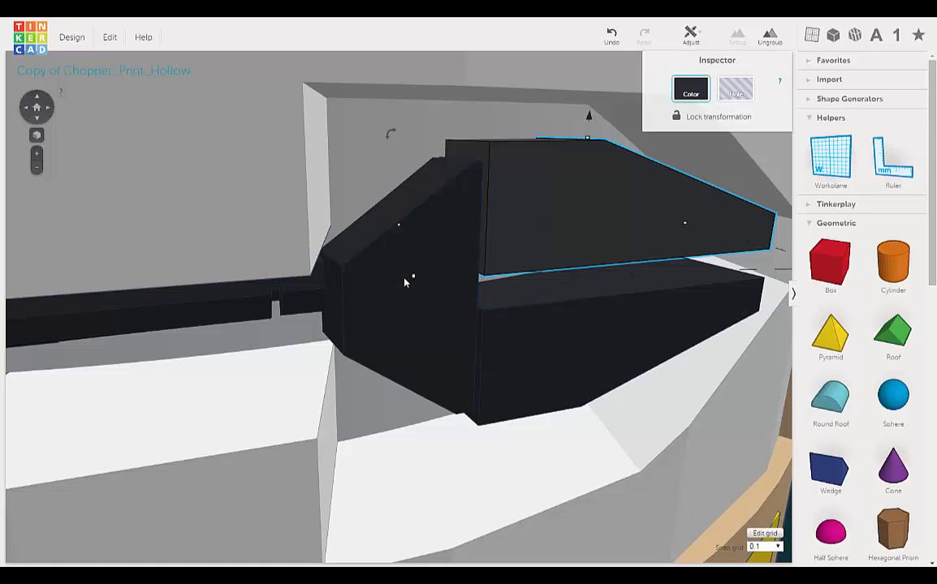
left_click_drag(405, 280, 423, 271)
mouse_move(407, 243)
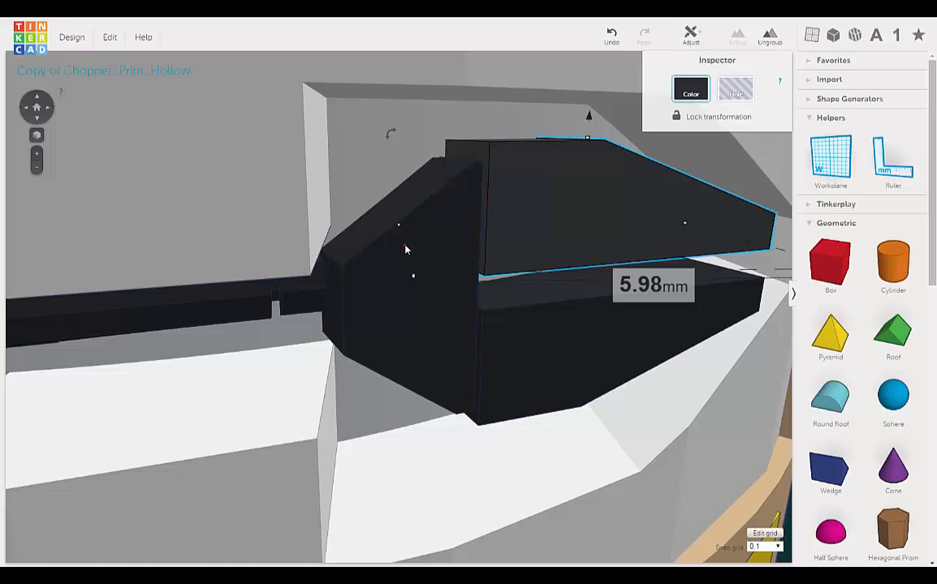
left_click_drag(406, 249, 397, 250)
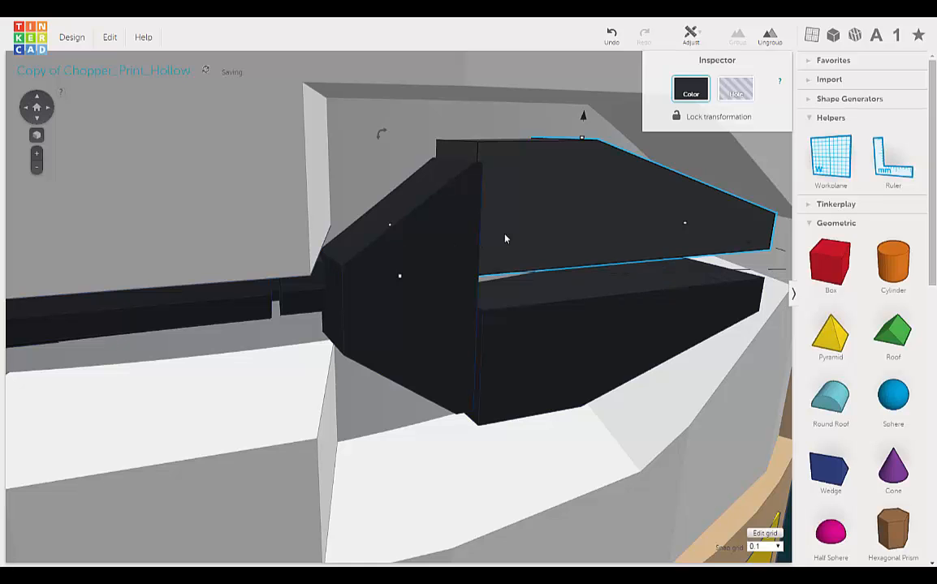
Step: Lengthen the lower gripper finger at its inner end so it also overlaps the gripper's tapered base
right_click_drag(504, 235, 501, 234)
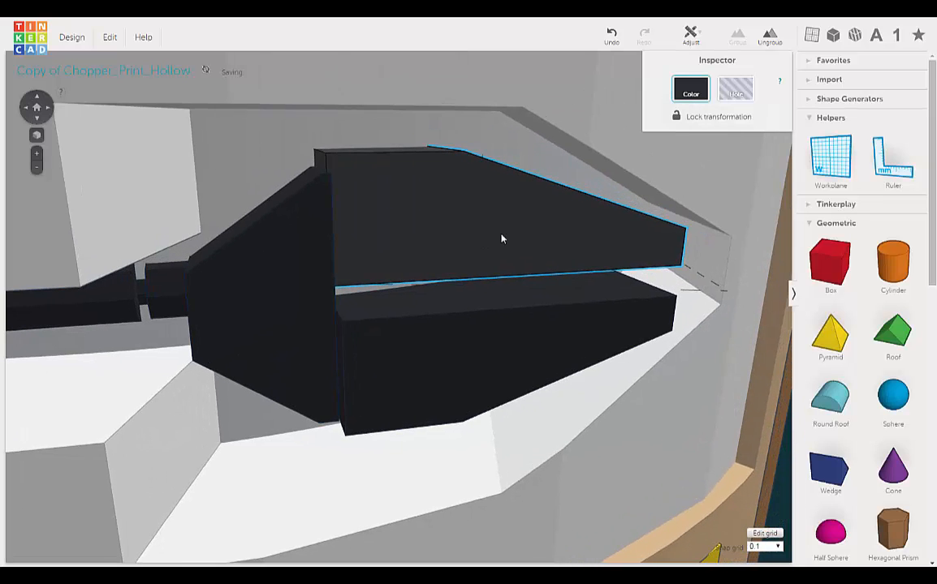
left_click(415, 324)
right_click_drag(449, 323, 486, 334)
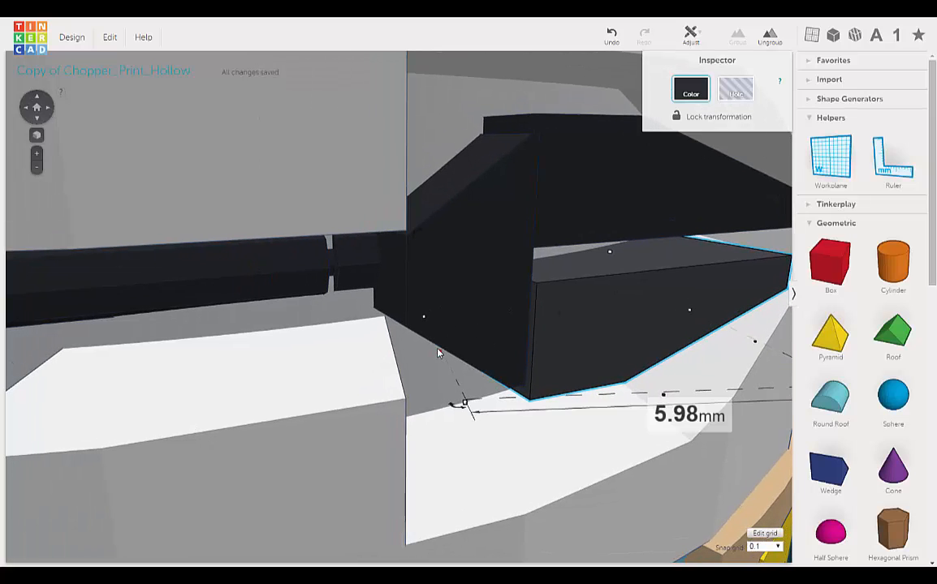
left_click_drag(439, 349, 428, 348)
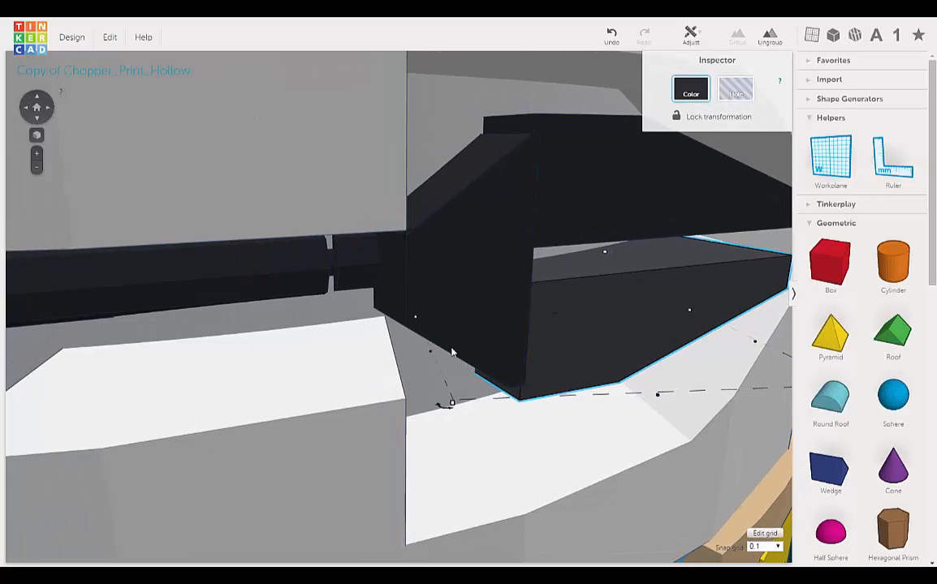
key("f")
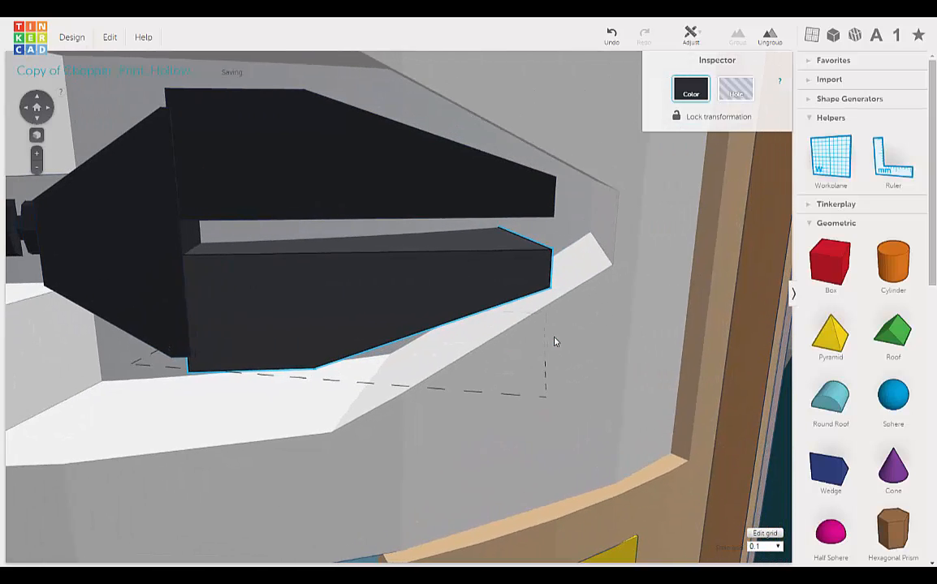
scroll(548, 324, "down", 5)
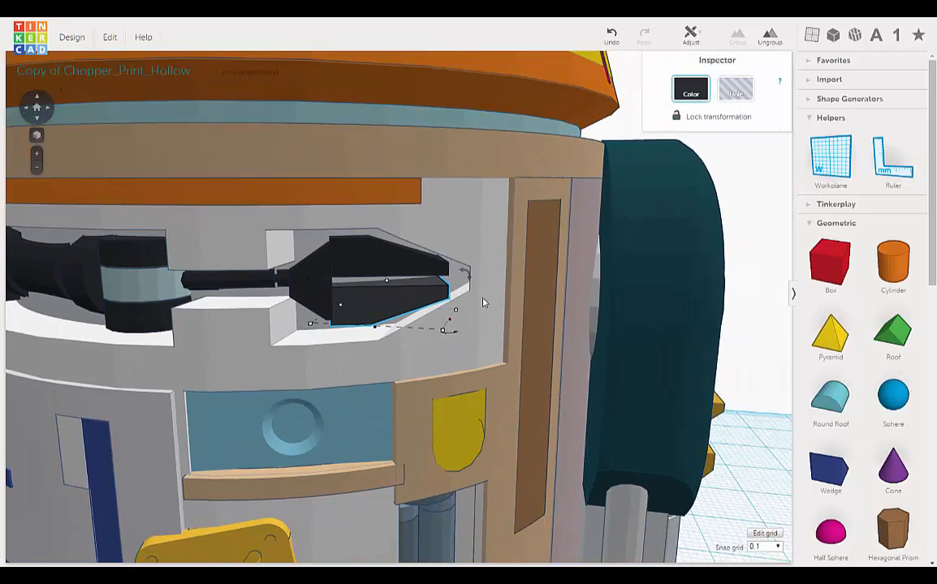
Step: Thicken the upper gripper finger toward the gap between the fingers, to a height of 1.80 mm
scroll(492, 295, "up", 5)
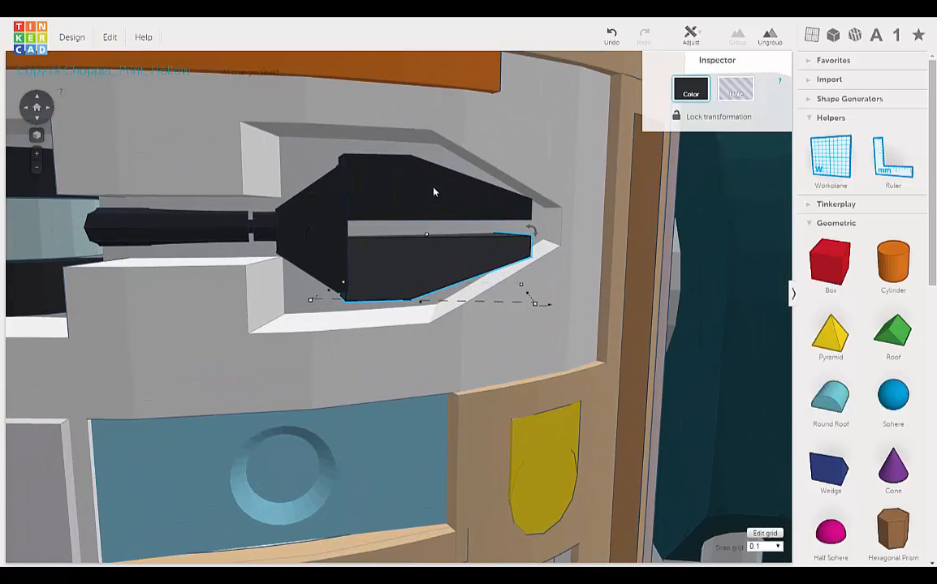
left_click(434, 192)
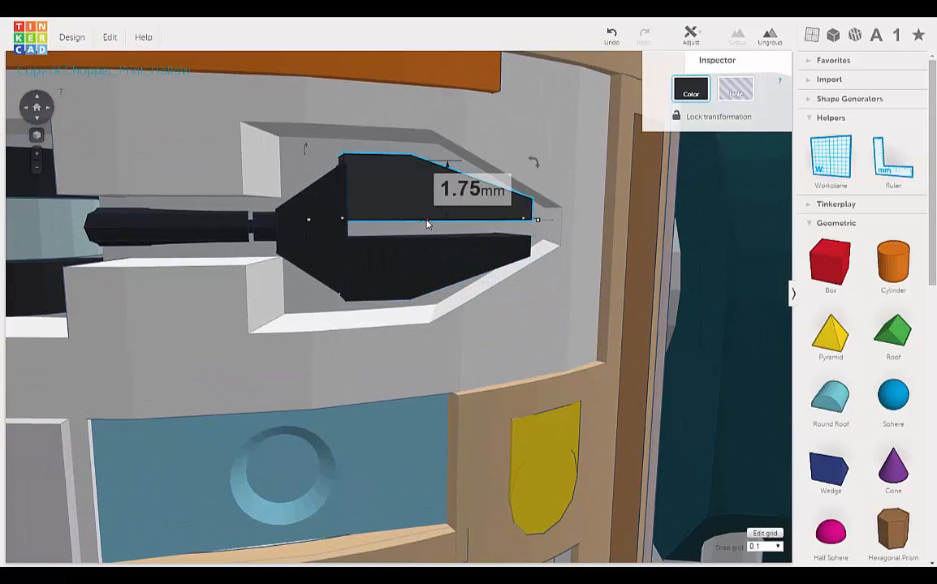
left_click_drag(426, 223, 425, 224)
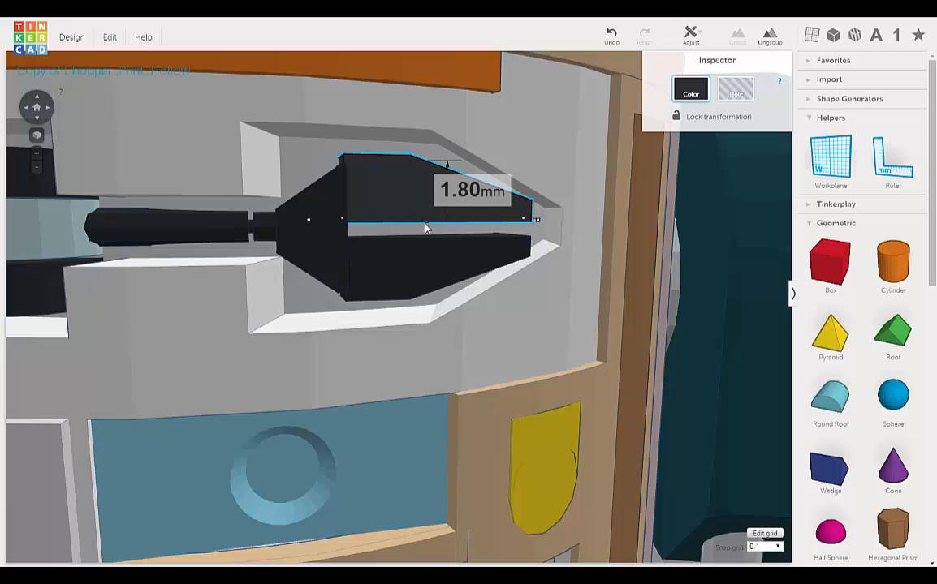
Step: Thicken the lower gripper finger slightly by raising its inner edge toward the upper finger, narrowing the gap
left_click(417, 259)
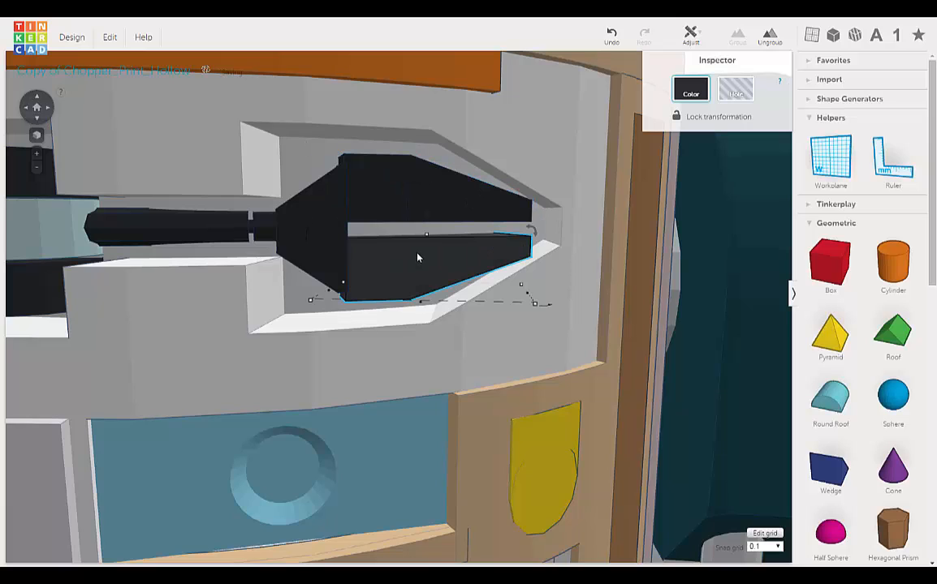
left_click_drag(429, 237, 426, 232)
scroll(426, 227, "down", 3)
scroll(428, 220, "up", 2)
scroll(426, 222, "down", 4)
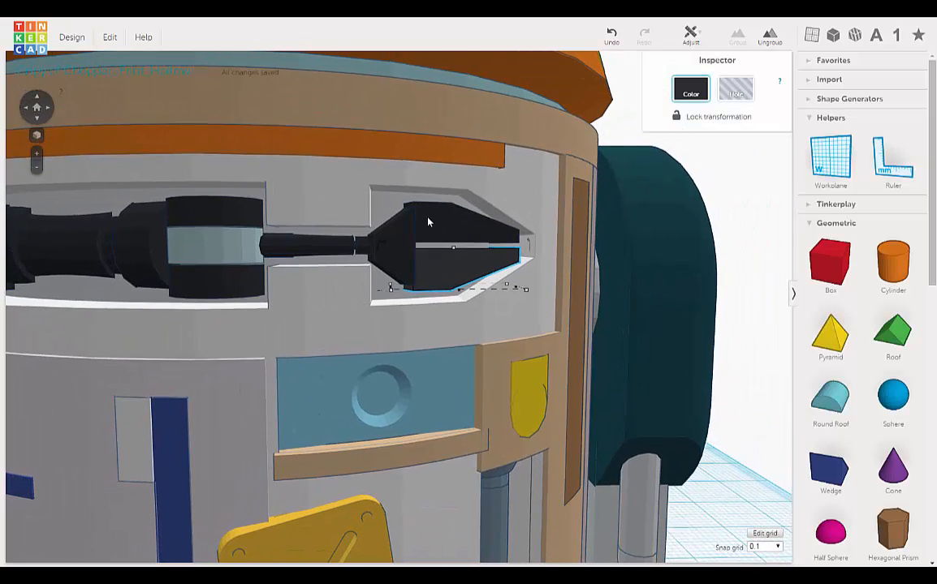
scroll(425, 257, "up", 3)
right_click_drag(460, 252, 272, 178)
scroll(458, 259, "down", 5)
scroll(559, 303, "down", 3)
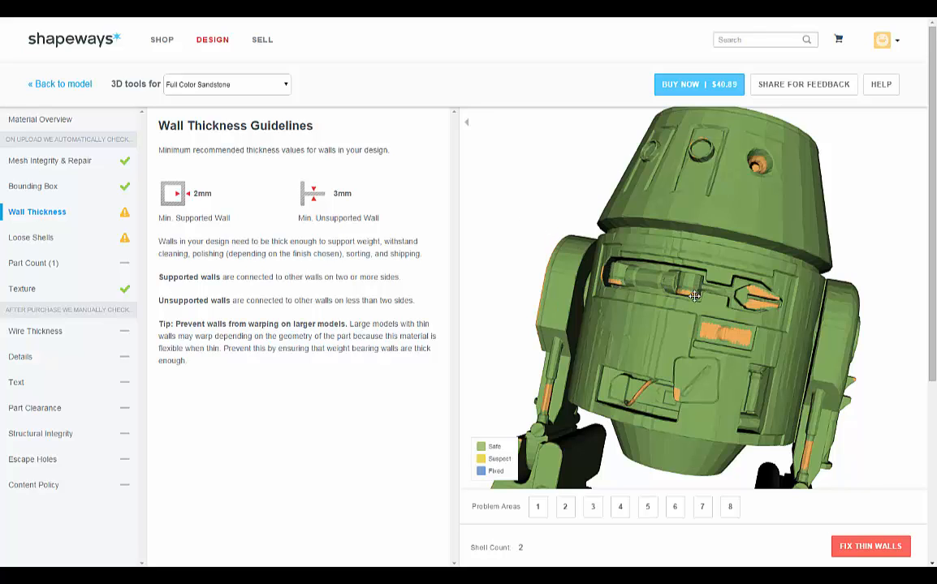
Step: Switch to the Shapeways wall thickness check and examine the highlighted thin areas on the droid's front, head, legs and sides
scroll(754, 212, "up", 2)
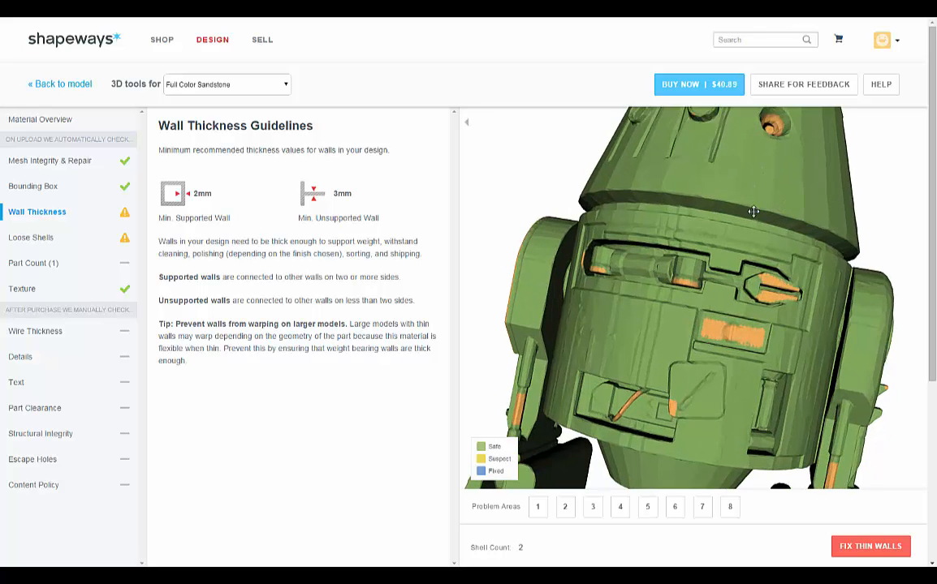
scroll(738, 186, "down", 3)
left_click_drag(768, 194, 755, 210)
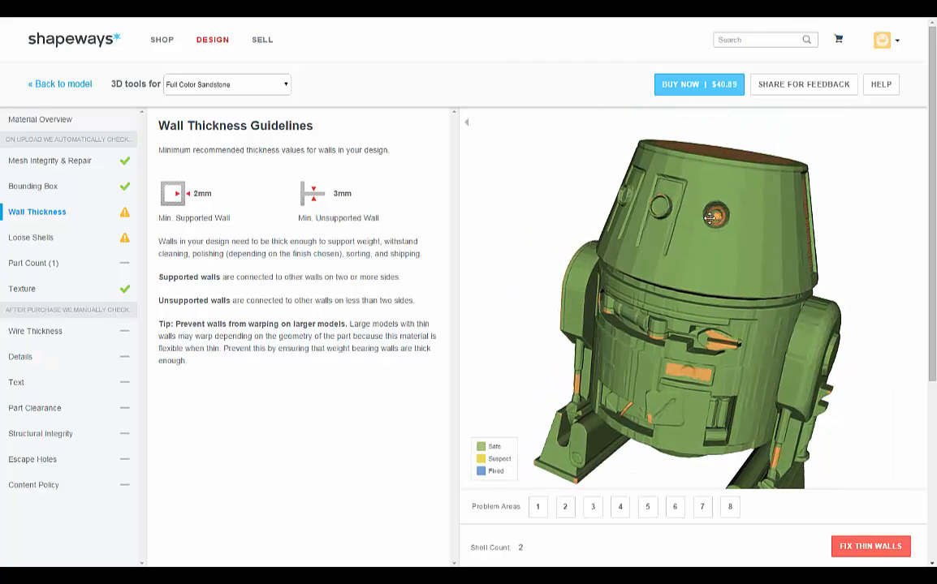
scroll(734, 243, "up", 3)
scroll(755, 284, "down", 3)
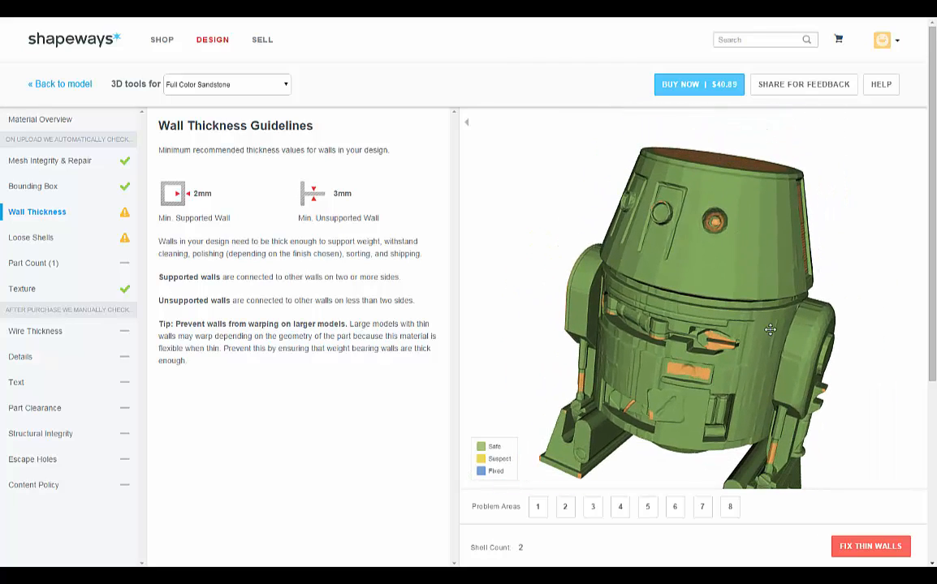
left_click_drag(769, 329, 702, 294)
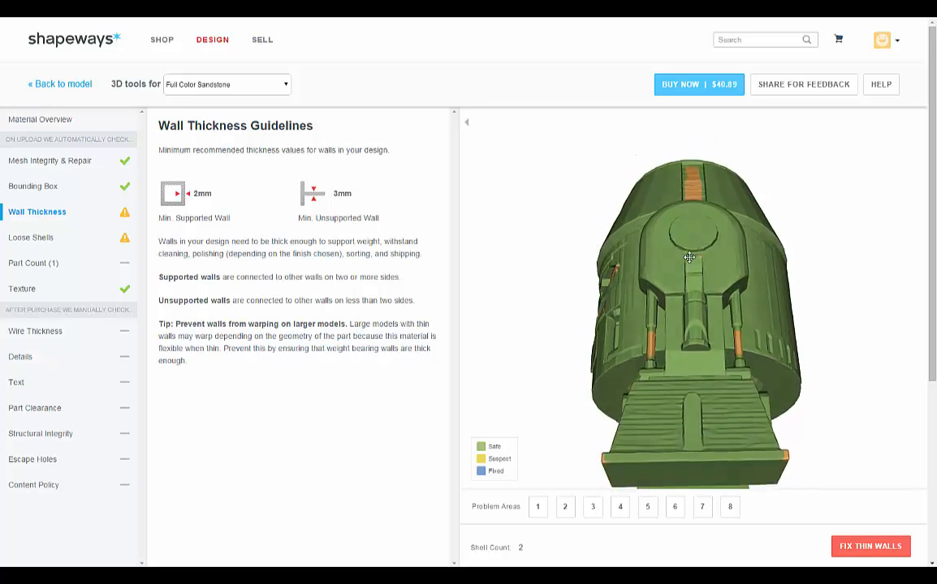
mouse_move(642, 262)
left_mouse_down()
mouse_move(670, 258)
mouse_move(645, 252)
left_mouse_up()
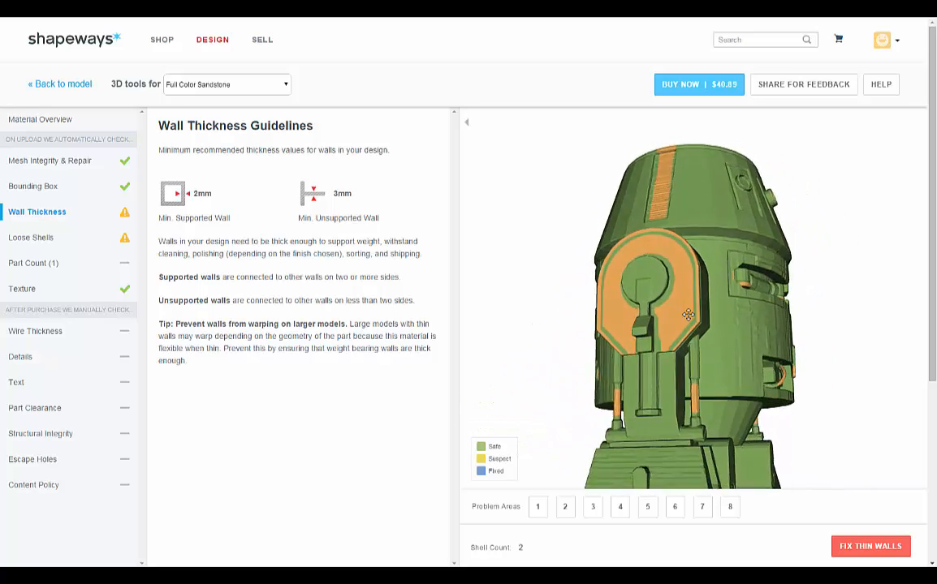
left_click_drag(678, 320, 724, 227)
left_click_drag(733, 274, 733, 241)
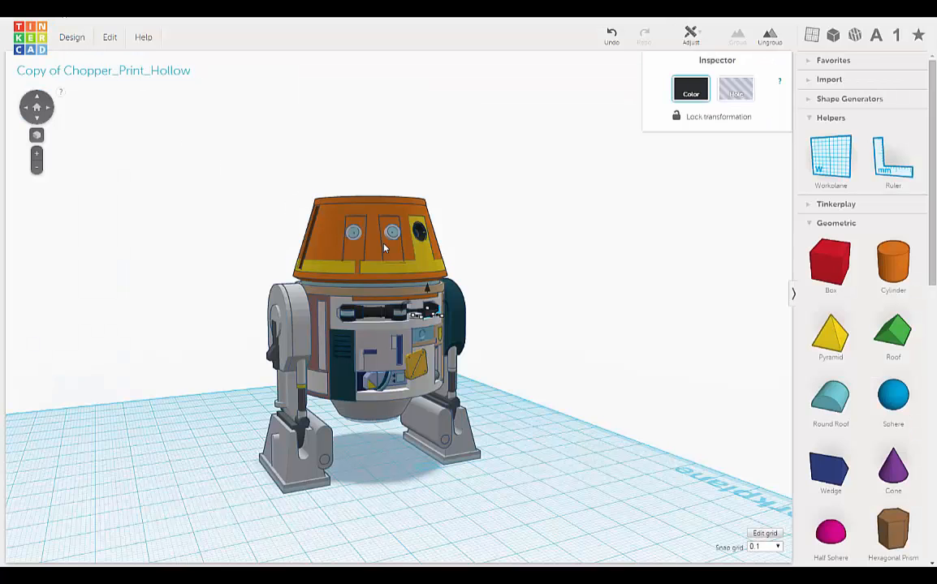
Step: Switch back to Tinkercad and inspect the whole droid from the front
scroll(428, 289, "up", 5)
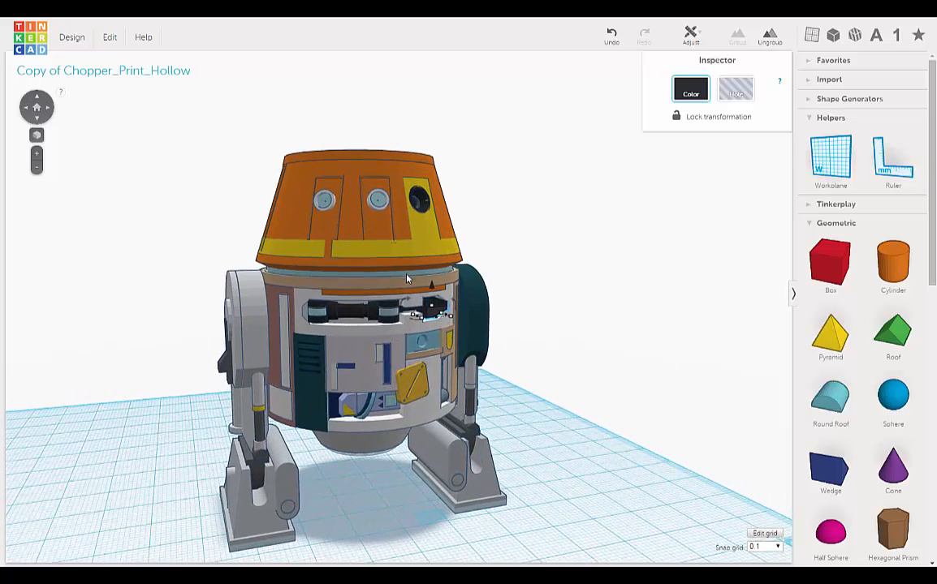
right_click_drag(388, 302, 469, 265)
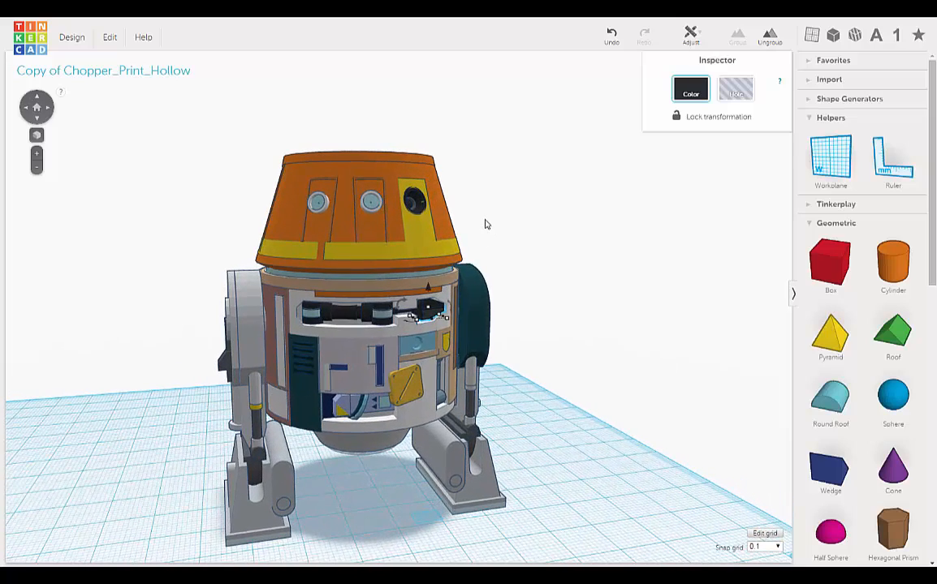